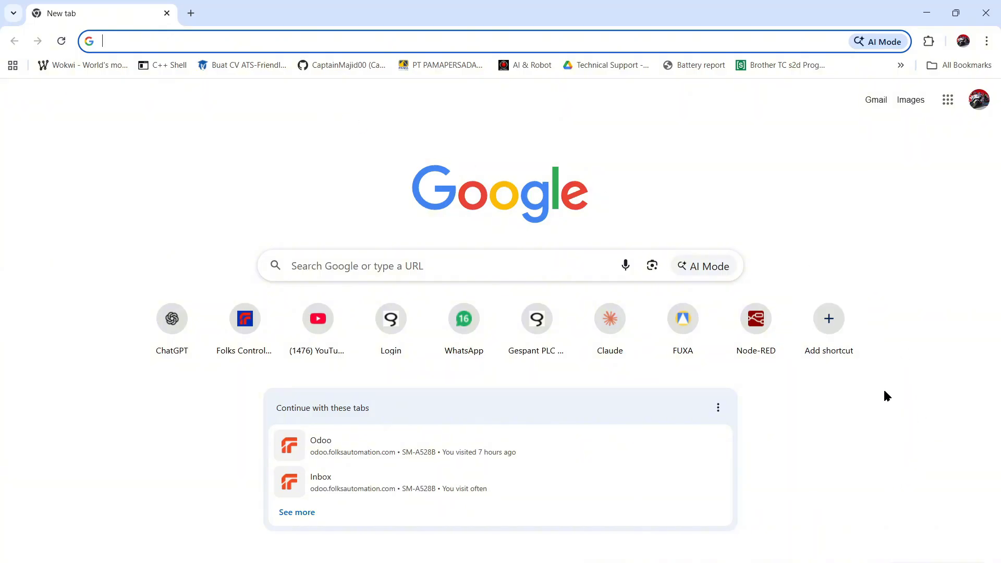
- Open the taskbar network icon's context menu to reach the network troubleshooting options
{"action": "right_click", "coordinate": [898, 562]}
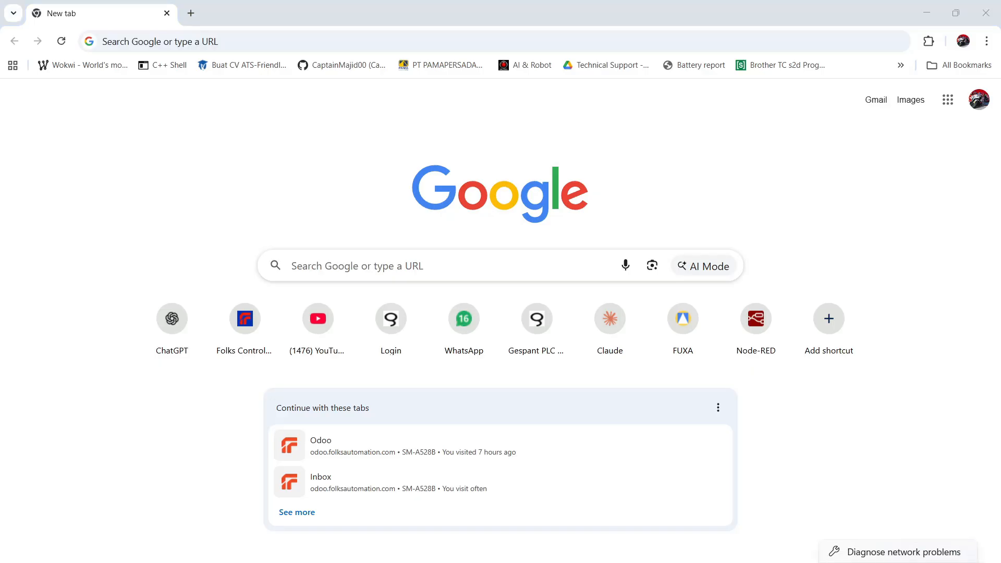
- Open the Ethernet adapter's IP assignment editor and enter the manual address 192.168.1.10
{"action": "left_click", "coordinate": [897, 562]}
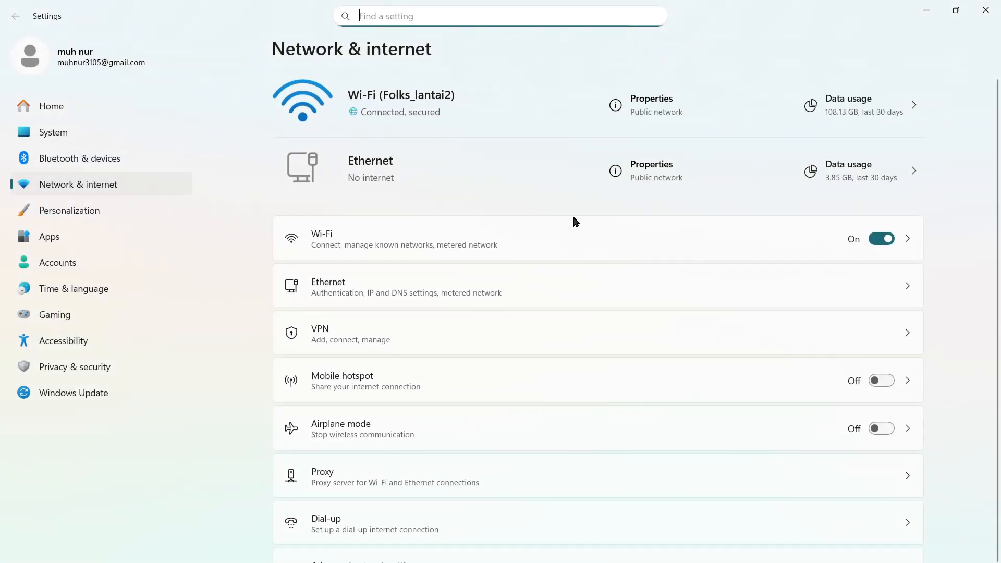
{"action": "left_click", "coordinate": [465, 290]}
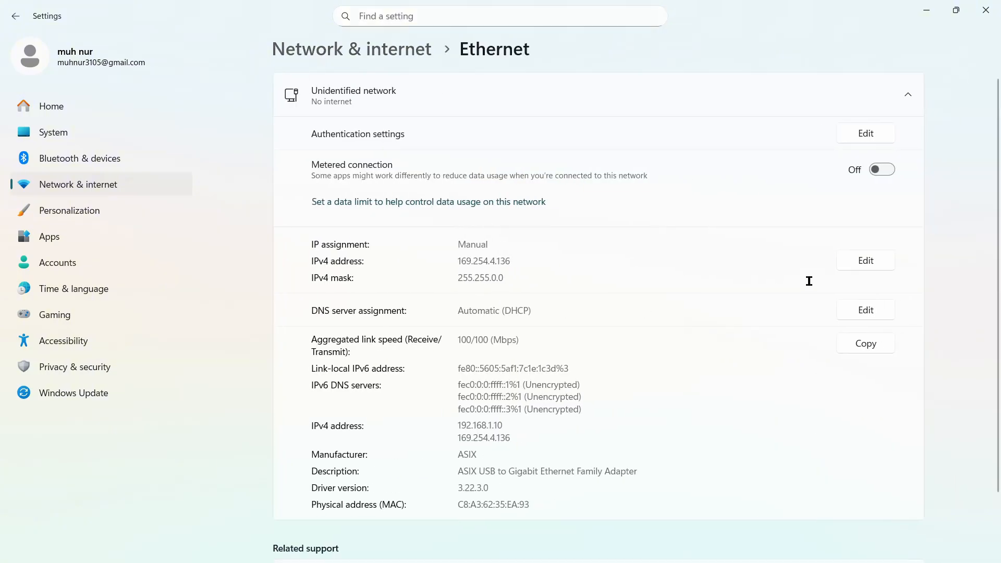
{"action": "left_click", "coordinate": [869, 260]}
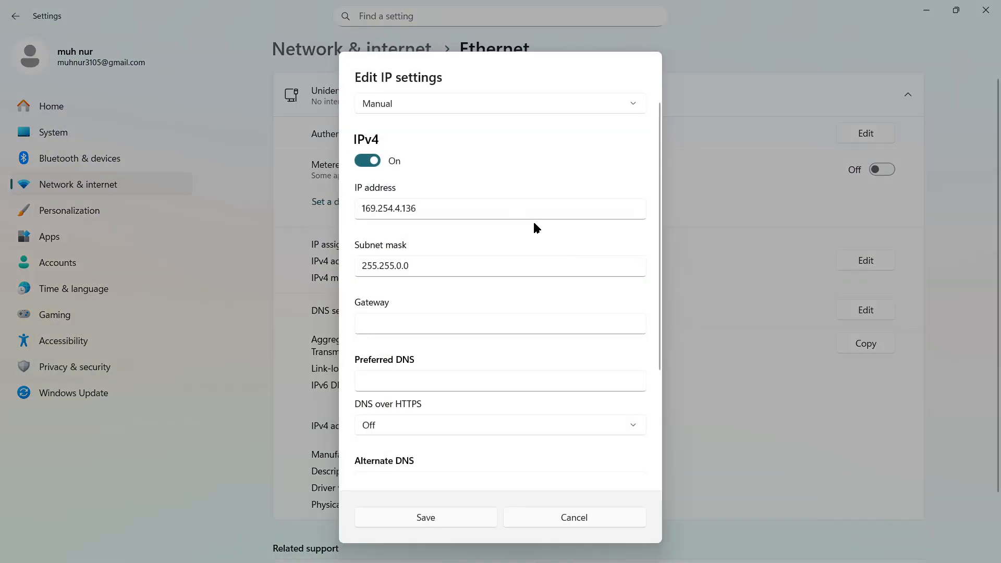
{"action": "left_click", "coordinate": [502, 211]}
{"action": "left_click_drag", "start_coordinate": [502, 212], "coordinate": [268, 212]}
{"action": "type", "text": "192.168.1.10"}
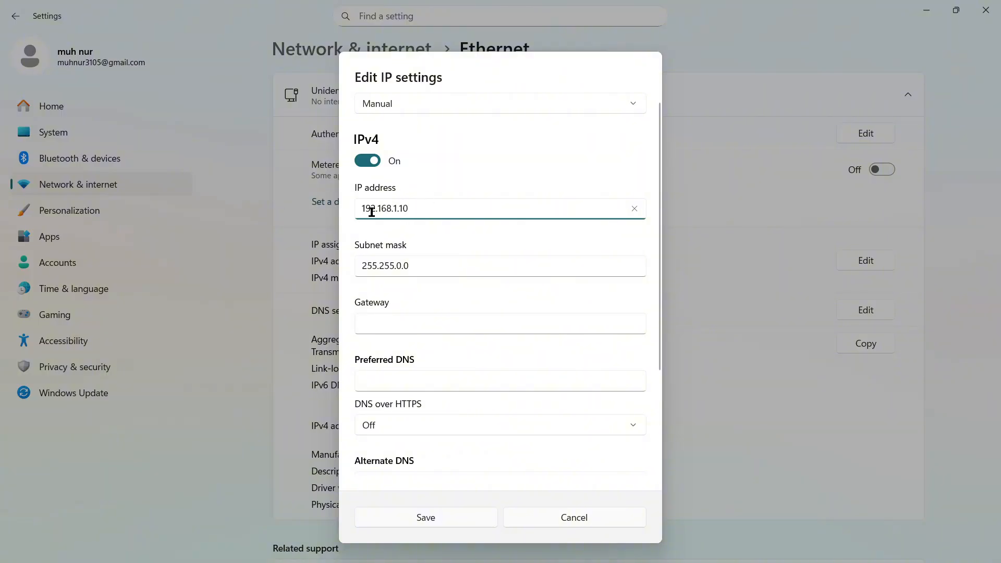
{"action": "left_click", "coordinate": [400, 268]}
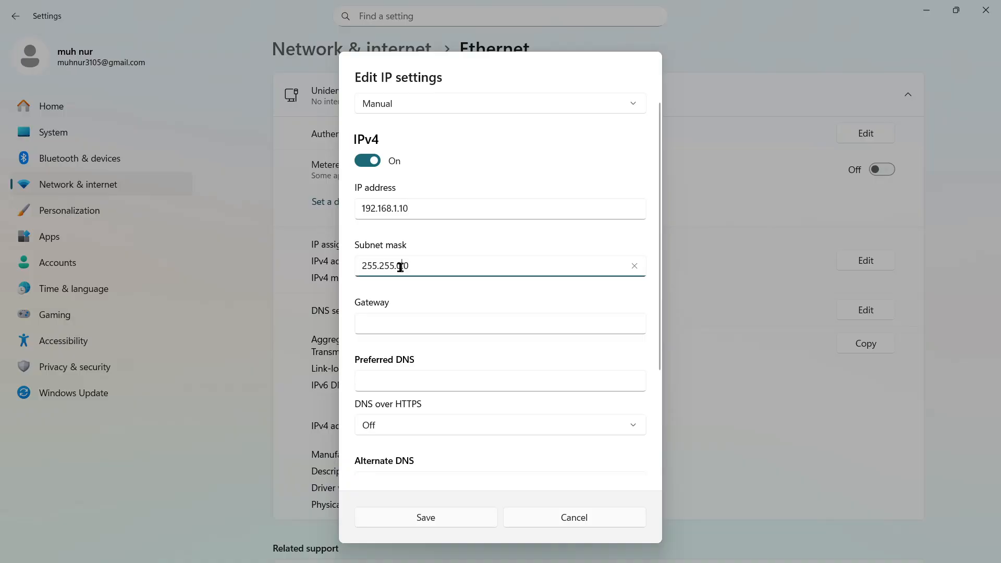
{"action": "double_click", "coordinate": [401, 208]}
- Set subnet mask 255.255.255.0, save the IP settings, and minimise Settings
{"action": "left_click", "coordinate": [398, 266]}
{"action": "key", "text": "Delete"}
{"action": "type", "text": "255."}
{"action": "left_click", "coordinate": [458, 522]}
{"action": "left_click", "coordinate": [458, 521]}
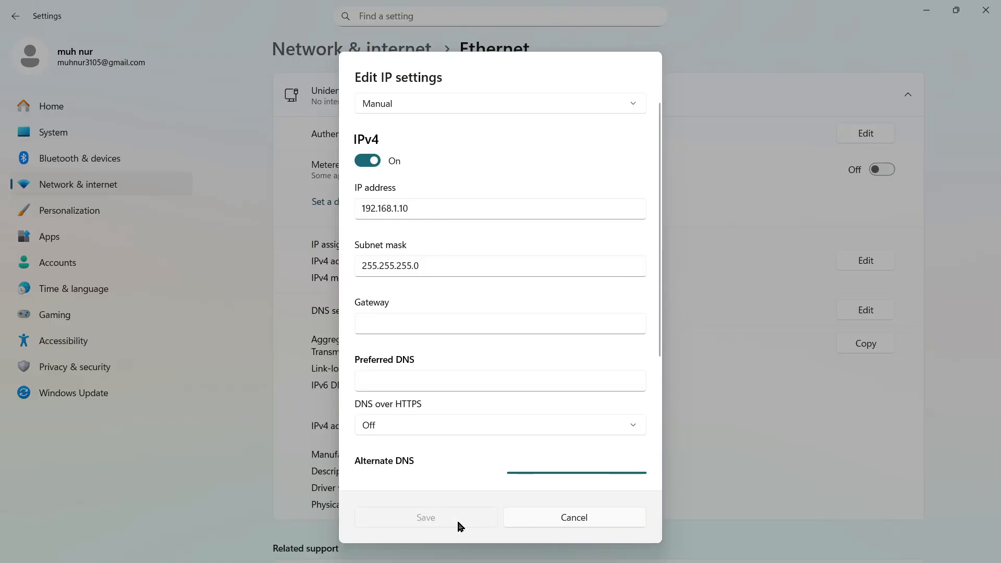
{"action": "left_click", "coordinate": [921, 17]}
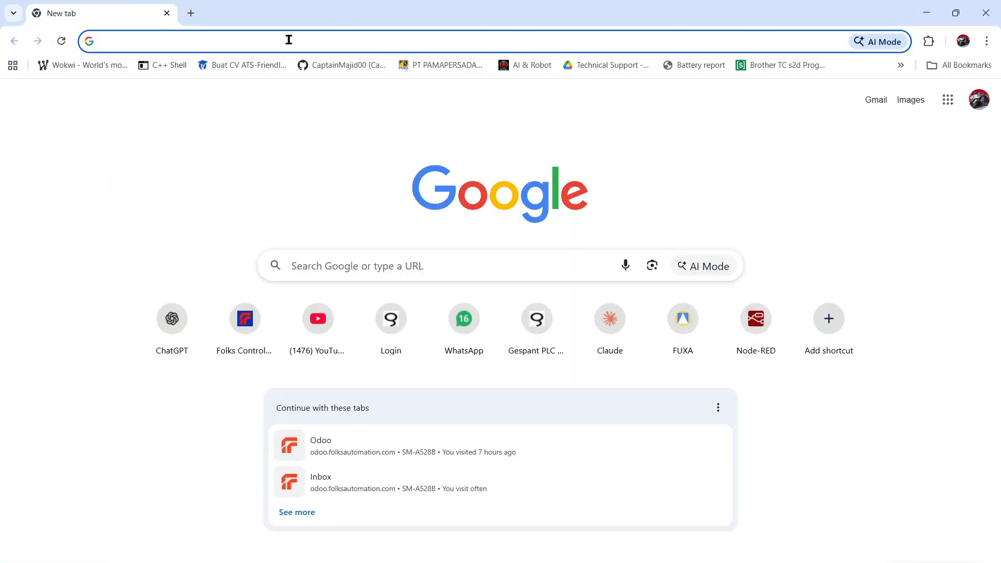
- Load the controller's webserver at 192.168.1.101 in Chrome
{"action": "left_click", "coordinate": [289, 40]}
{"action": "type", "text": "192"}
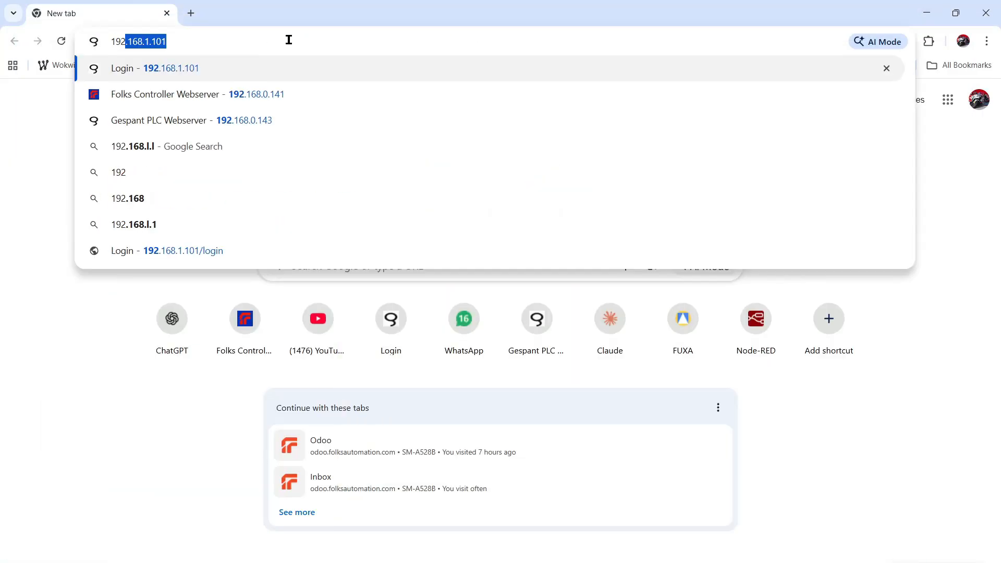
{"action": "type", "text": ".168.1.101"}
{"action": "key", "text": "Return"}
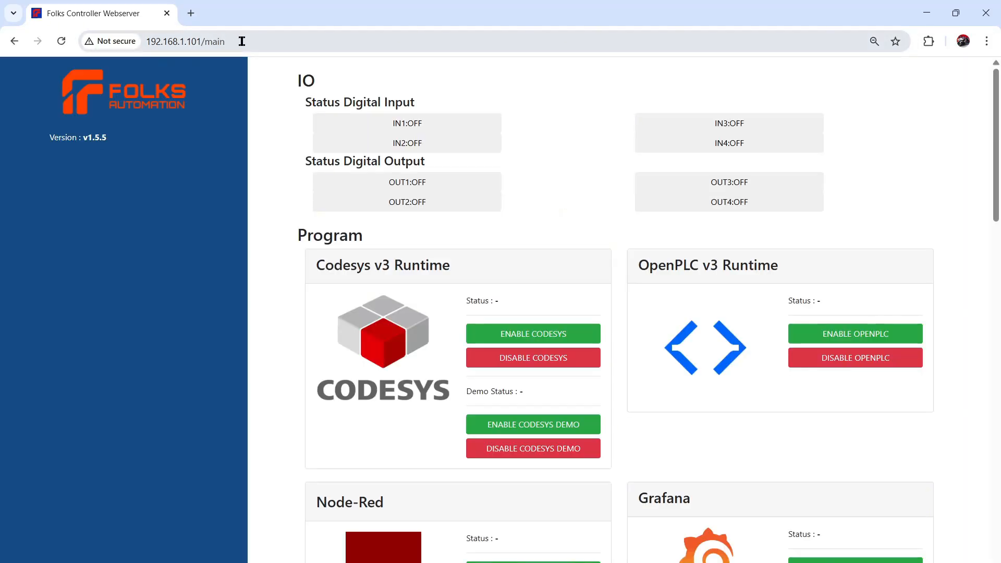
- Scroll through the status, program, Ethernet, WiFi and system info sections
{"action": "scroll", "coordinate": [279, 308], "scroll_direction": "down", "scroll_amount": 1}
{"action": "scroll", "coordinate": [279, 309], "scroll_direction": "up", "scroll_amount": 1}
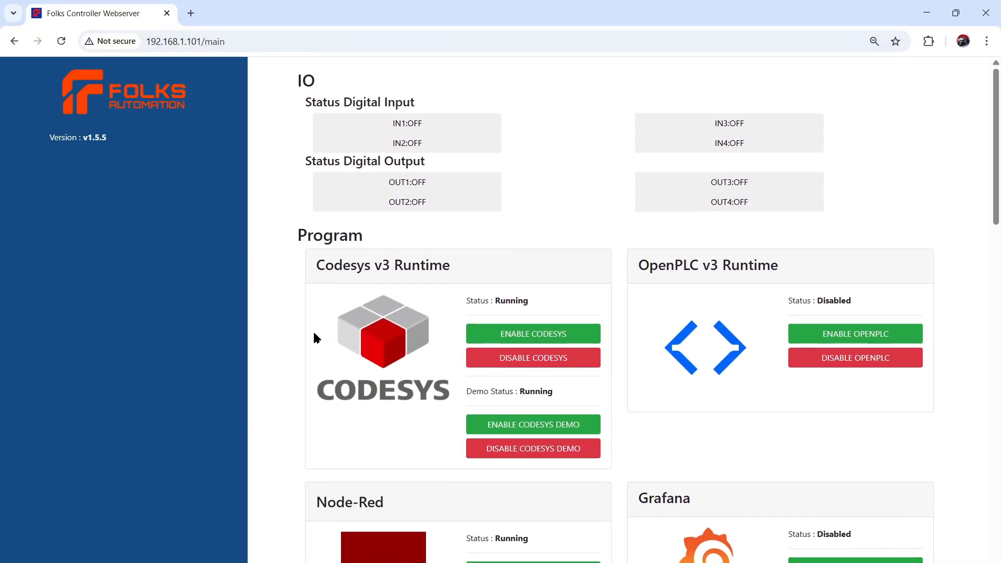
{"action": "scroll", "coordinate": [315, 338], "scroll_direction": "down", "scroll_amount": 3}
{"action": "scroll", "coordinate": [314, 337], "scroll_direction": "up", "scroll_amount": 2}
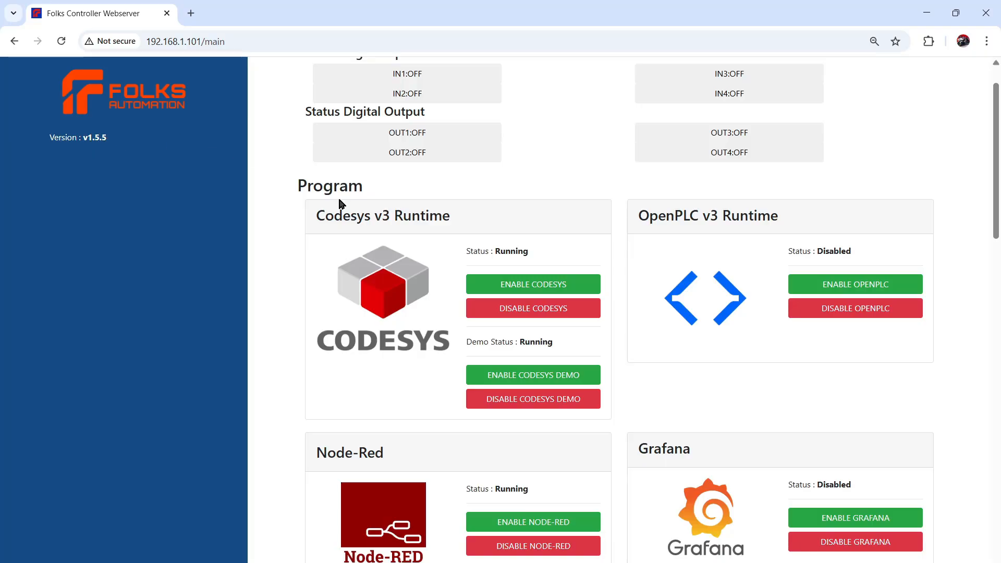
{"action": "scroll", "coordinate": [339, 201], "scroll_direction": "up", "scroll_amount": 1}
{"action": "scroll", "coordinate": [367, 397], "scroll_direction": "down", "scroll_amount": 2}
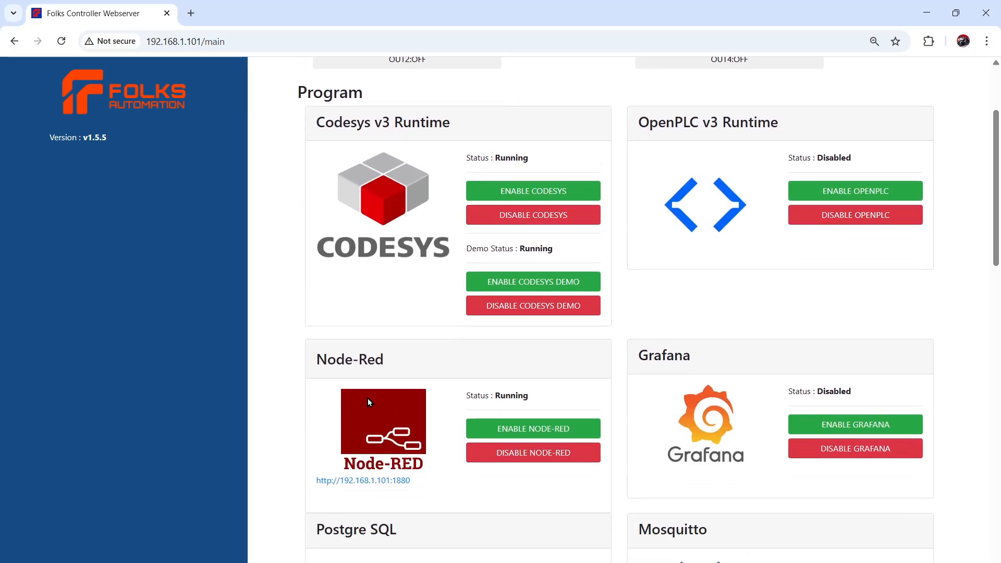
{"action": "scroll", "coordinate": [368, 401], "scroll_direction": "down", "scroll_amount": 3}
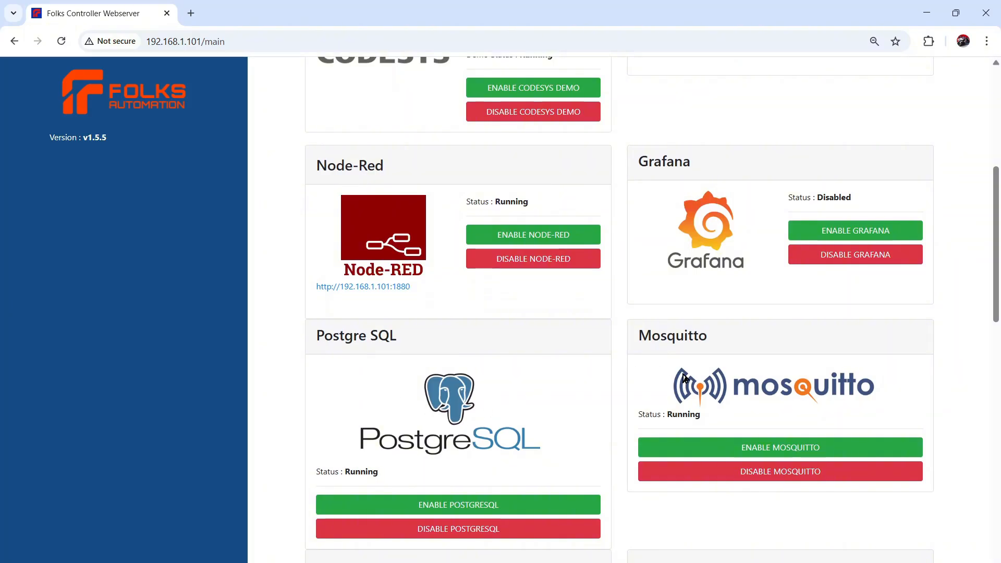
{"action": "scroll", "coordinate": [685, 376], "scroll_direction": "down", "scroll_amount": 3}
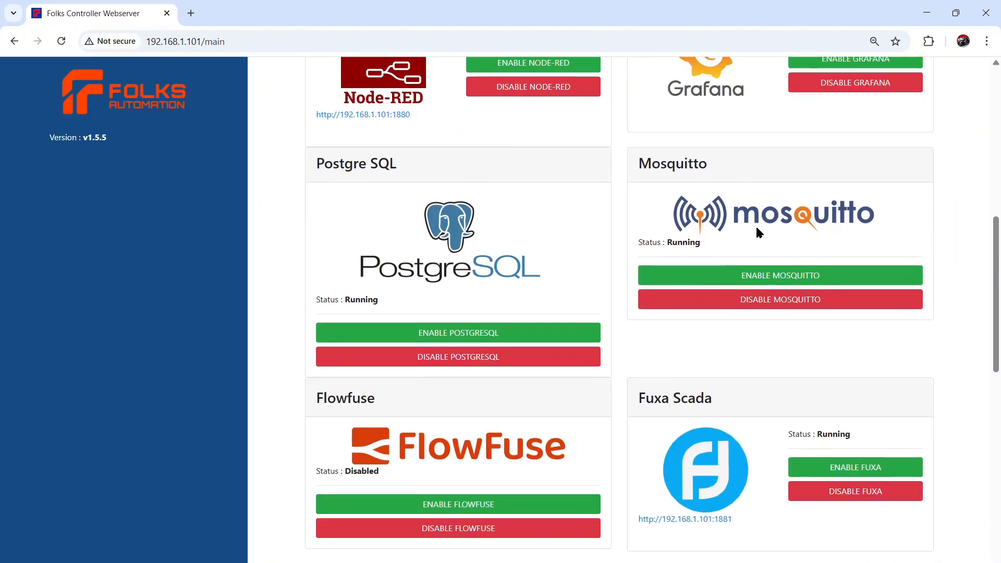
{"action": "scroll", "coordinate": [661, 399], "scroll_direction": "down", "scroll_amount": 1}
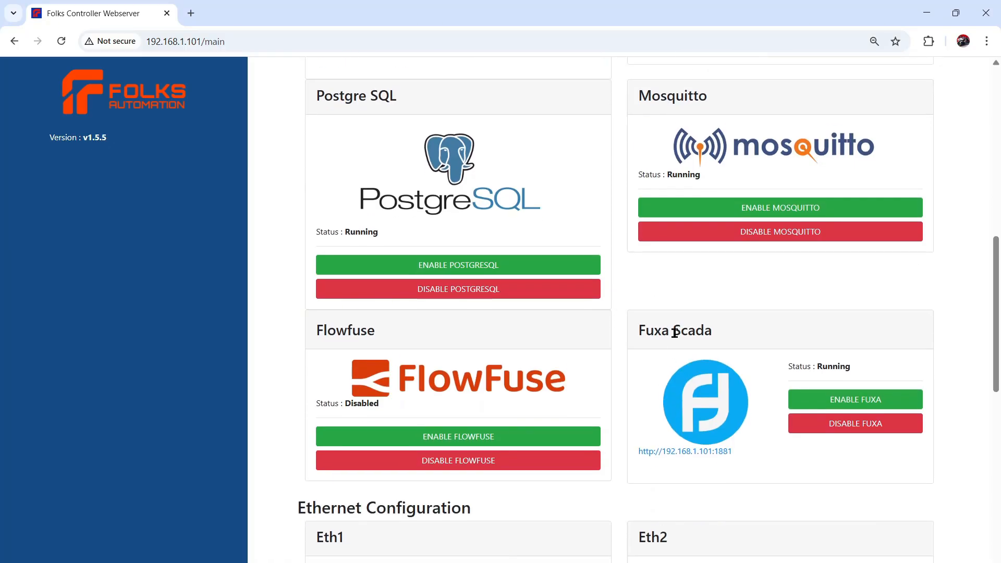
{"action": "scroll", "coordinate": [409, 344], "scroll_direction": "down", "scroll_amount": 3}
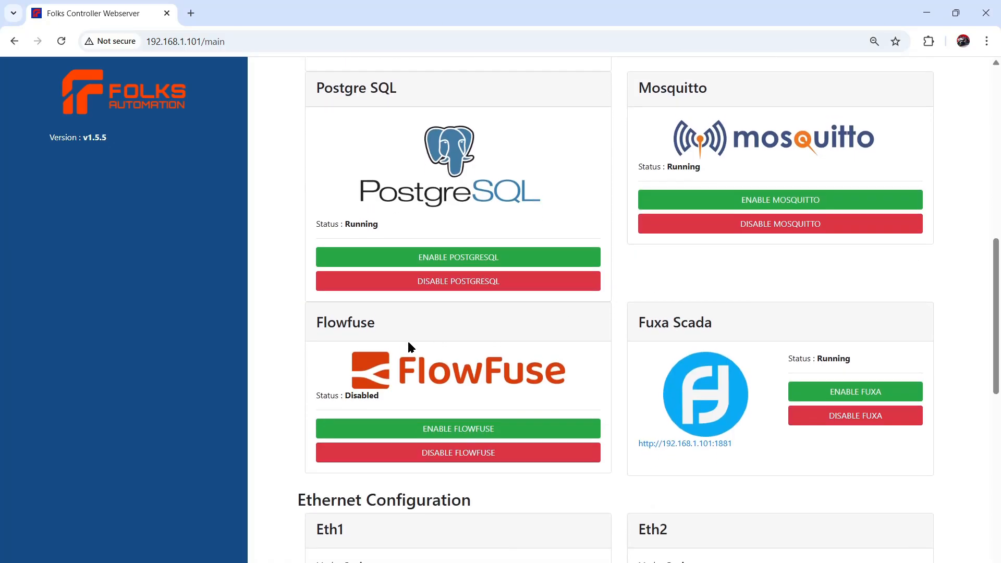
{"action": "scroll", "coordinate": [410, 346], "scroll_direction": "down", "scroll_amount": 2}
{"action": "scroll", "coordinate": [563, 304], "scroll_direction": "down", "scroll_amount": 2}
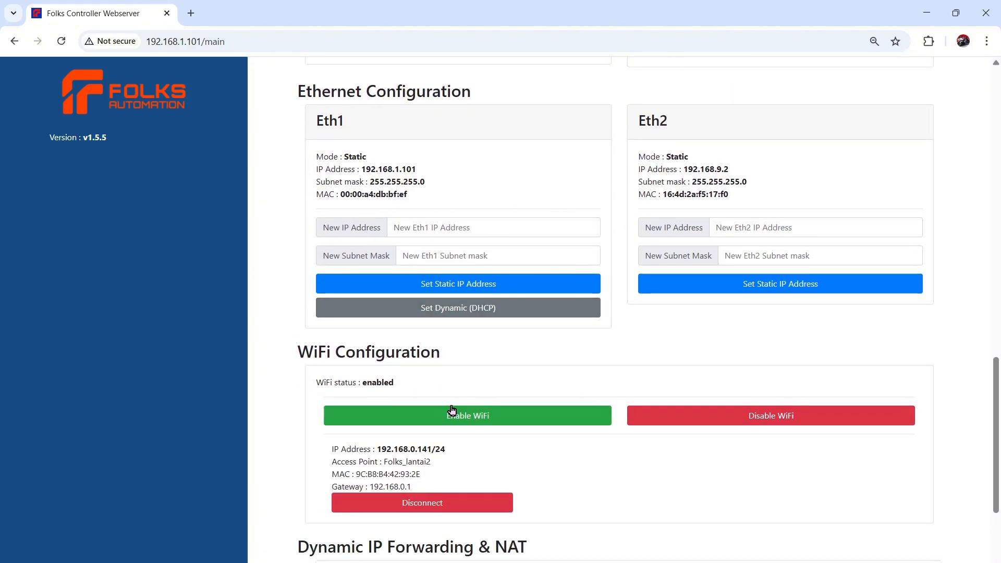
{"action": "scroll", "coordinate": [451, 410], "scroll_direction": "down", "scroll_amount": 2}
{"action": "scroll", "coordinate": [525, 467], "scroll_direction": "down", "scroll_amount": 2}
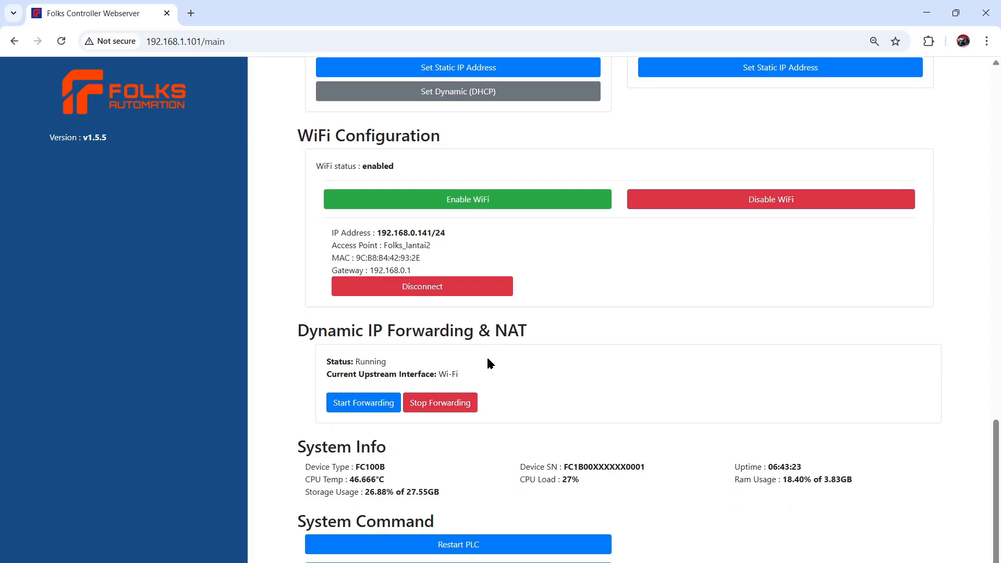
{"action": "scroll", "coordinate": [546, 367], "scroll_direction": "down", "scroll_amount": 1}
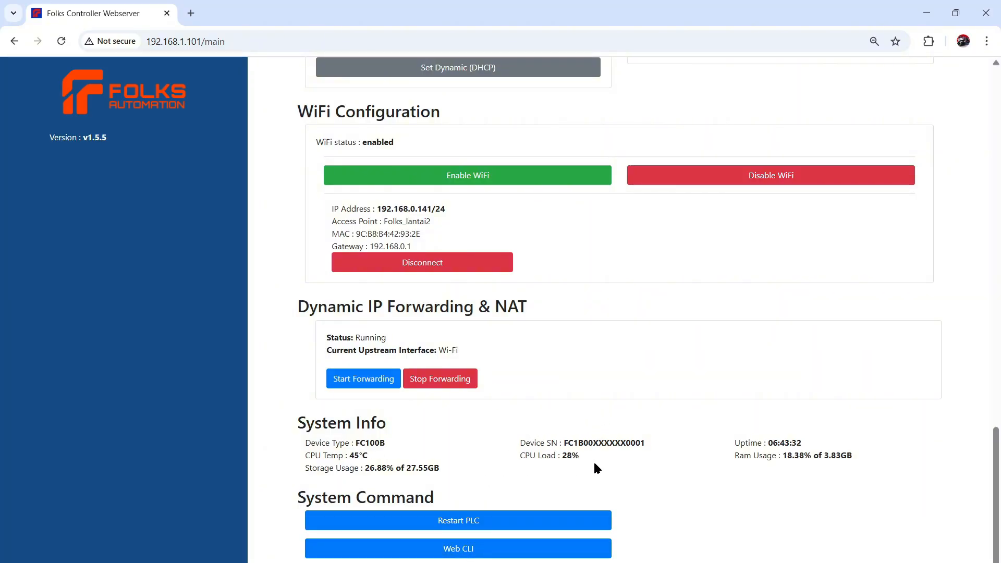
{"action": "scroll", "coordinate": [590, 312], "scroll_direction": "up", "scroll_amount": 15}
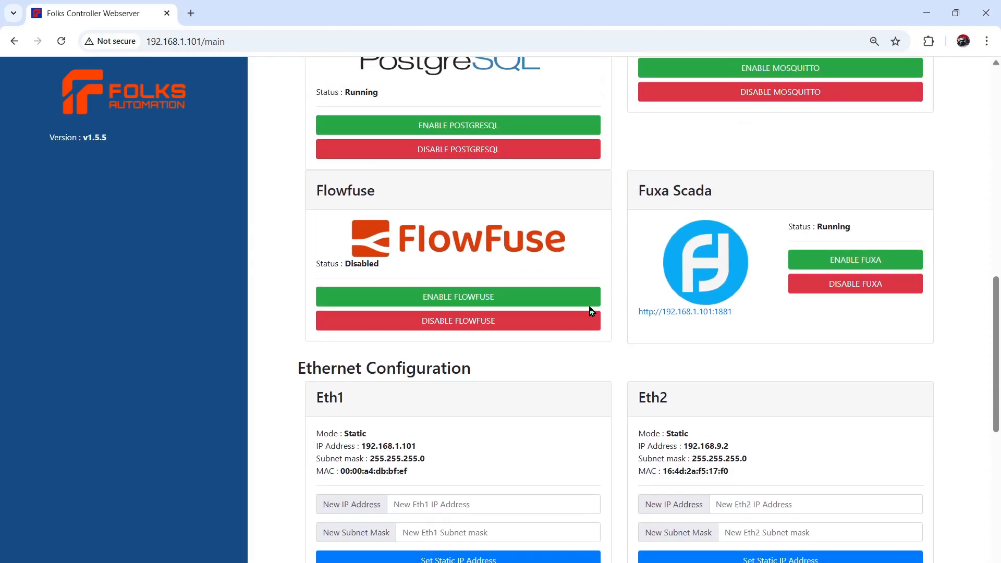
- Switch to CODESYS and create a new Standard project named Modbus
{"action": "mouse_move", "coordinate": [688, 562]}
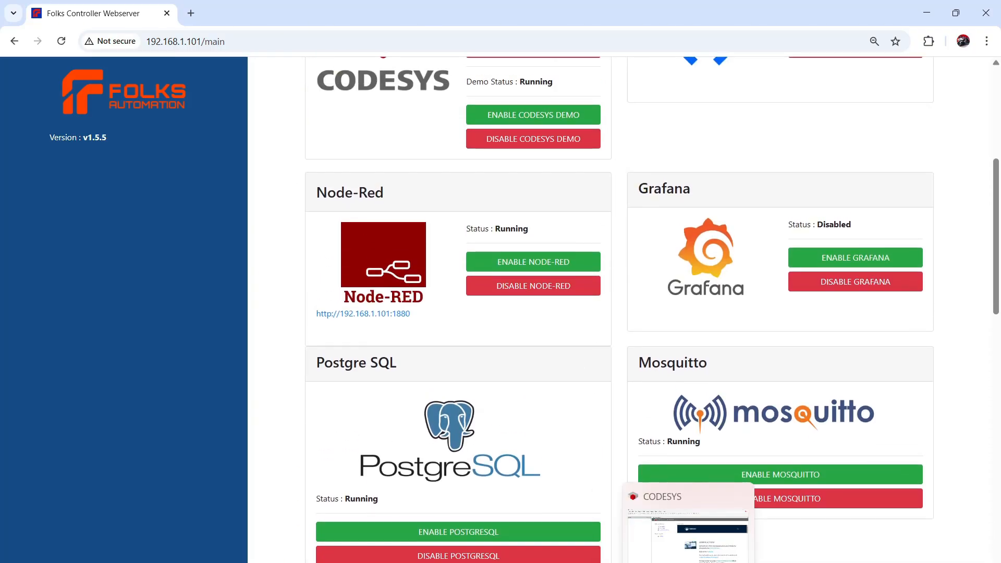
{"action": "left_click", "coordinate": [688, 561]}
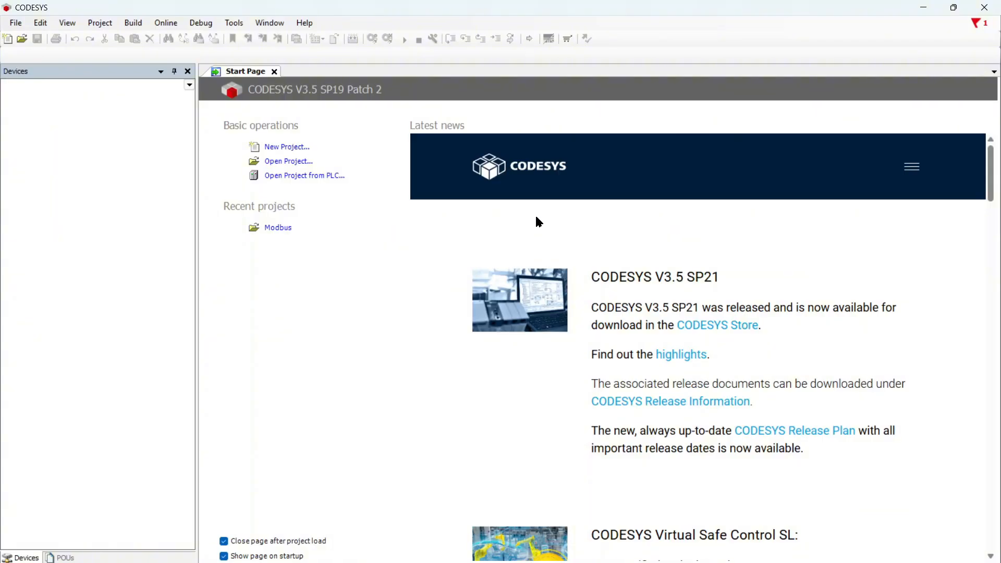
{"action": "left_click", "coordinate": [295, 149]}
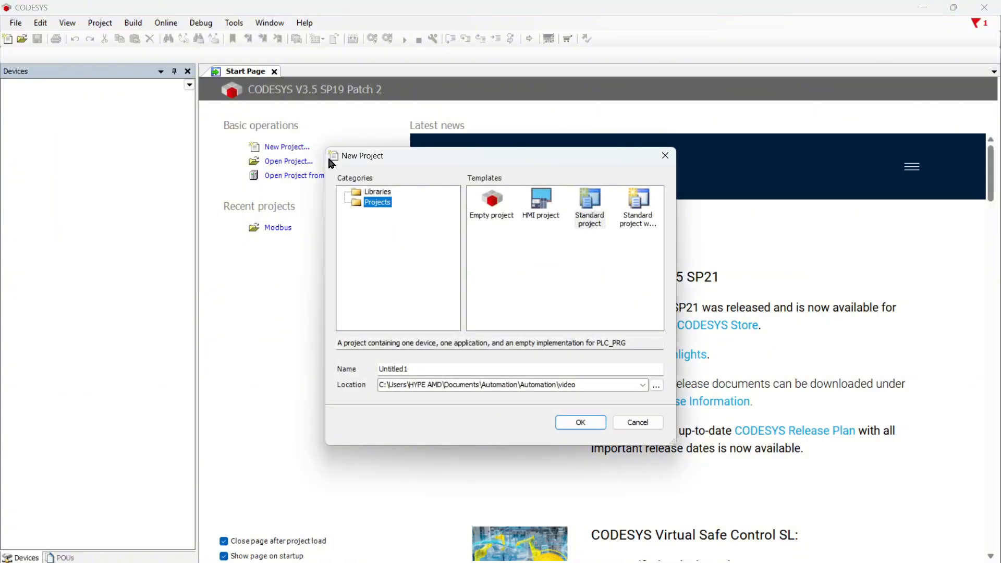
{"action": "left_click", "coordinate": [595, 215]}
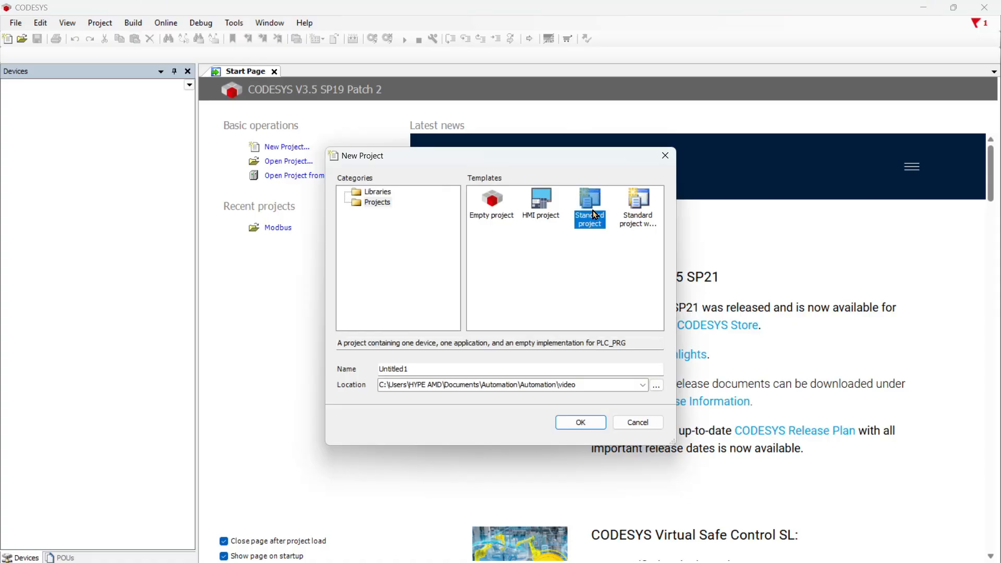
{"action": "double_click", "coordinate": [432, 368]}
{"action": "type", "text": "MO"}
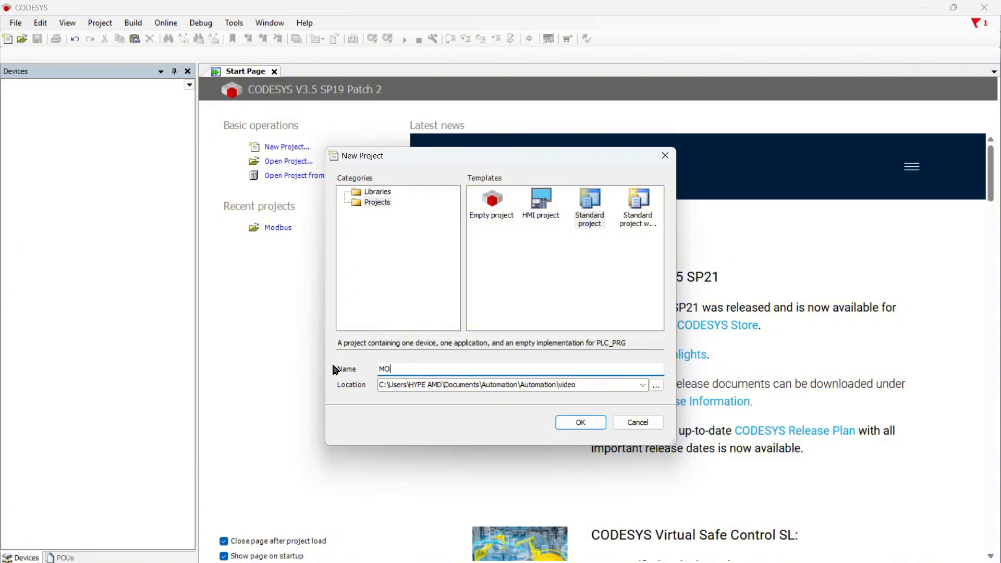
{"action": "type", "text": "ddbus"}
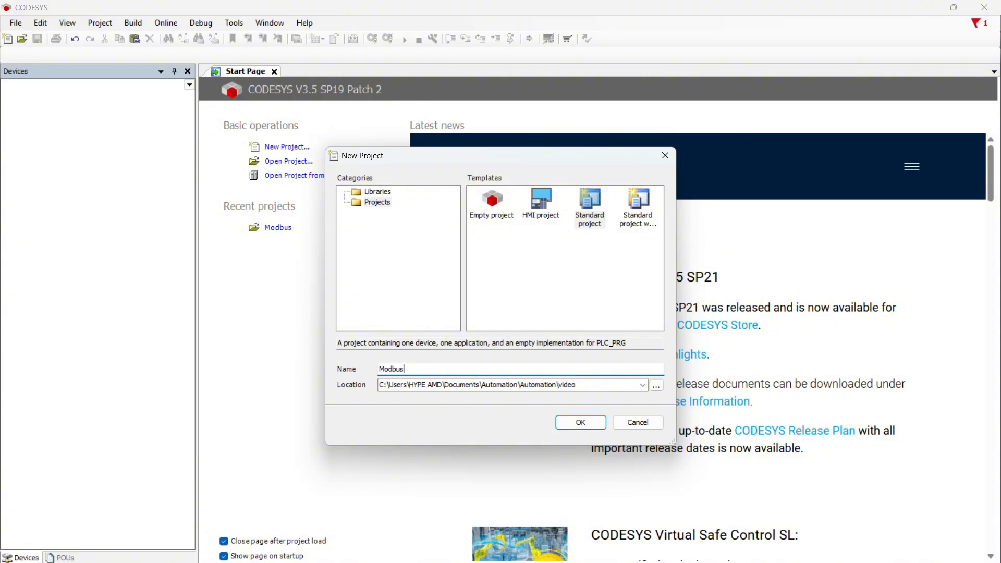
{"action": "left_click", "coordinate": [580, 423]}
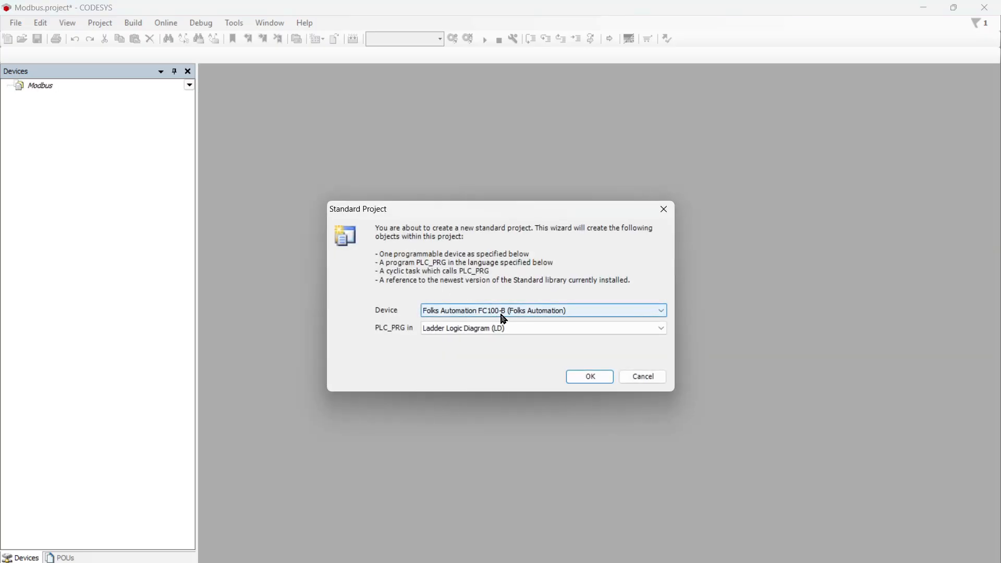
- Confirm the wizard with device Folks Automation FC100-B and PLC_PRG in Ladder Logic Diagram (LD)
{"action": "left_click", "coordinate": [541, 313]}
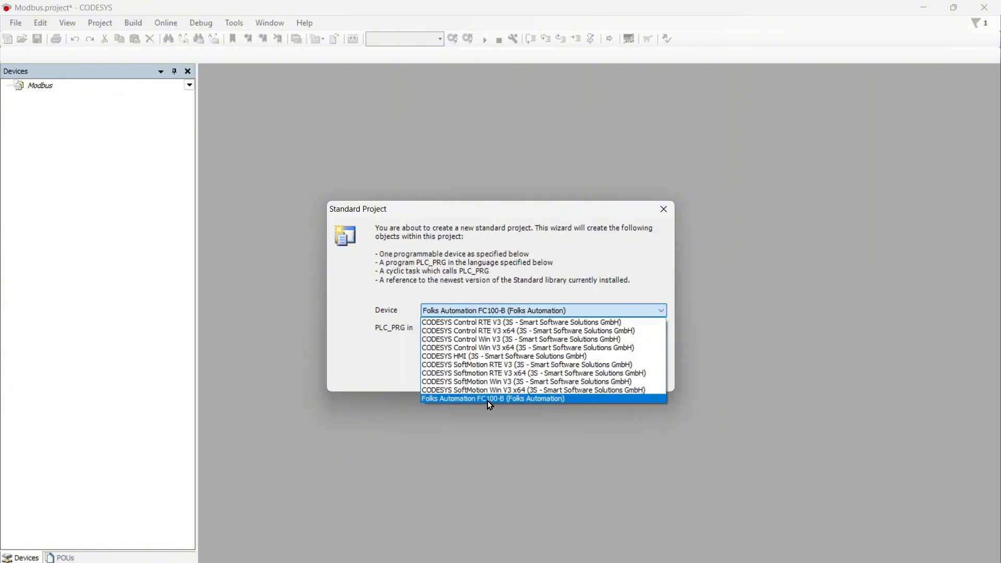
{"action": "left_click", "coordinate": [531, 404]}
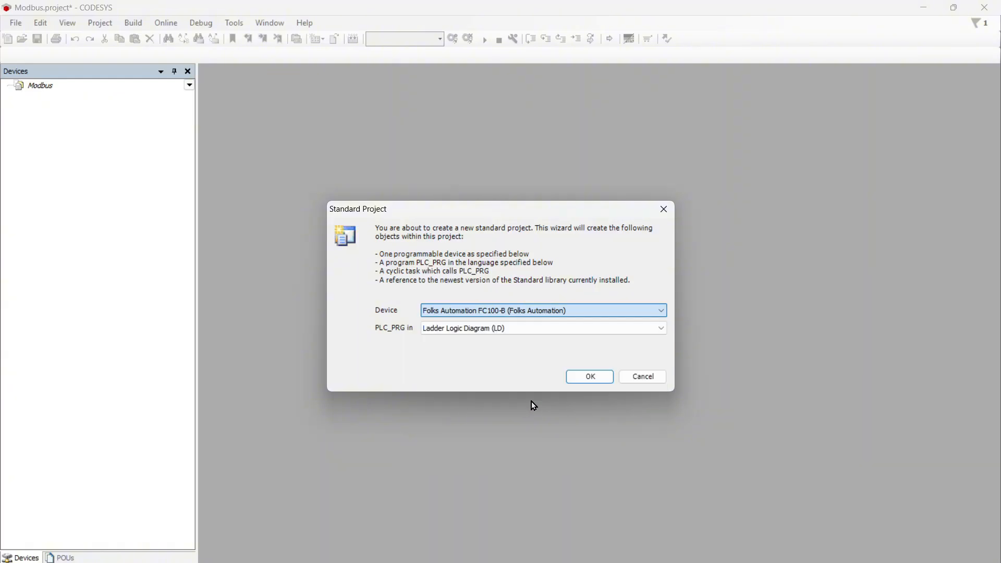
{"action": "left_click", "coordinate": [493, 329]}
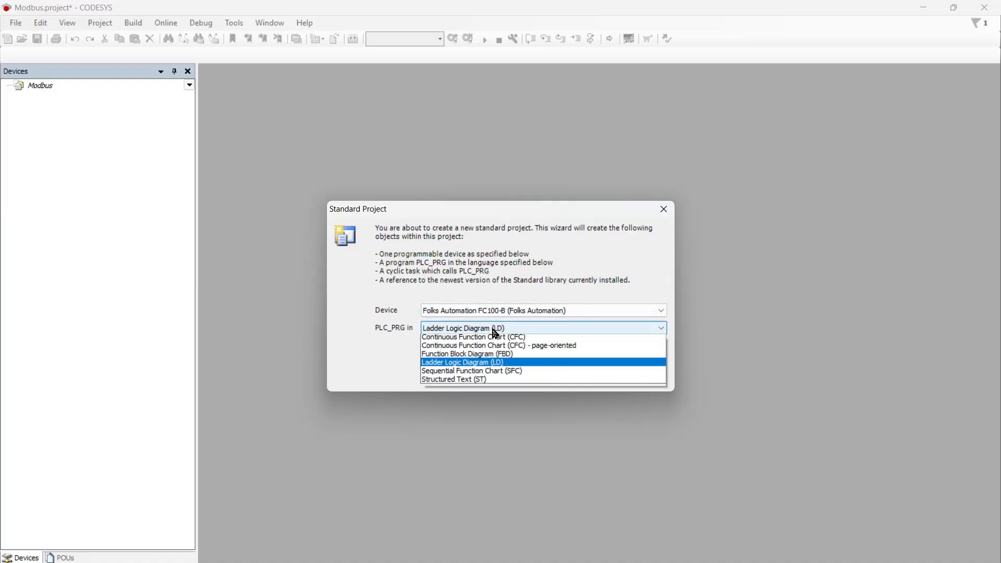
{"action": "left_click", "coordinate": [523, 367]}
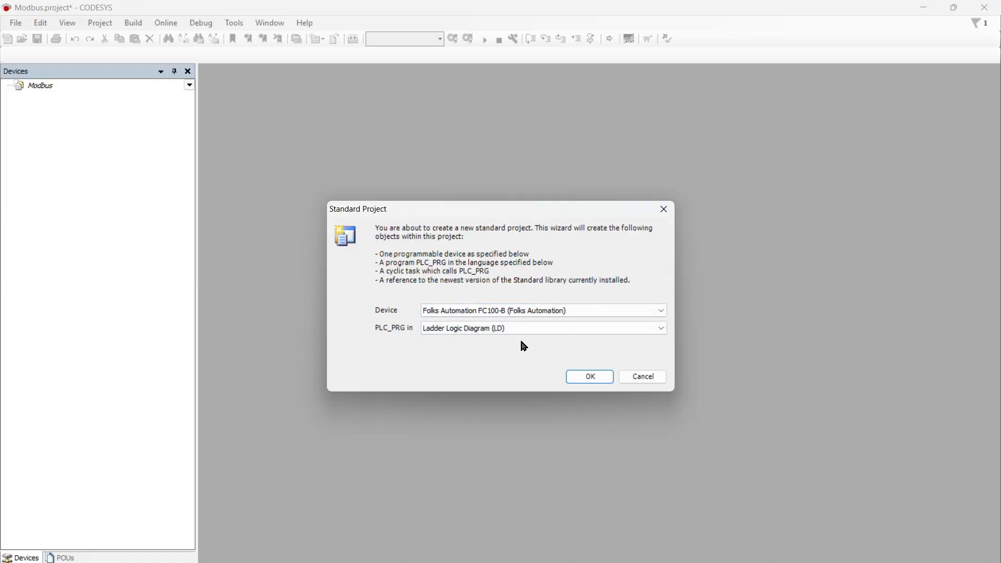
{"action": "left_click", "coordinate": [594, 377]}
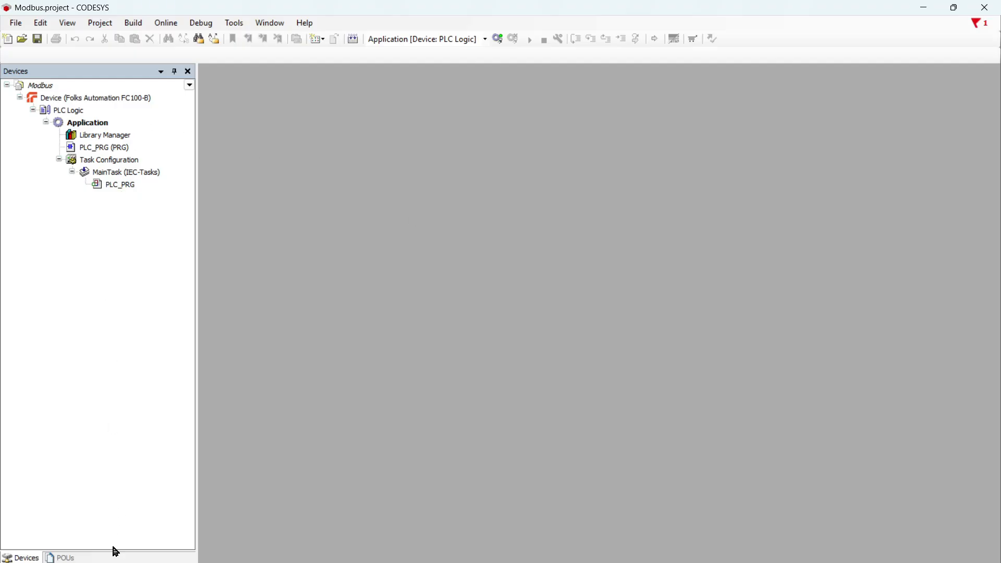
{"action": "double_click", "coordinate": [109, 136]}
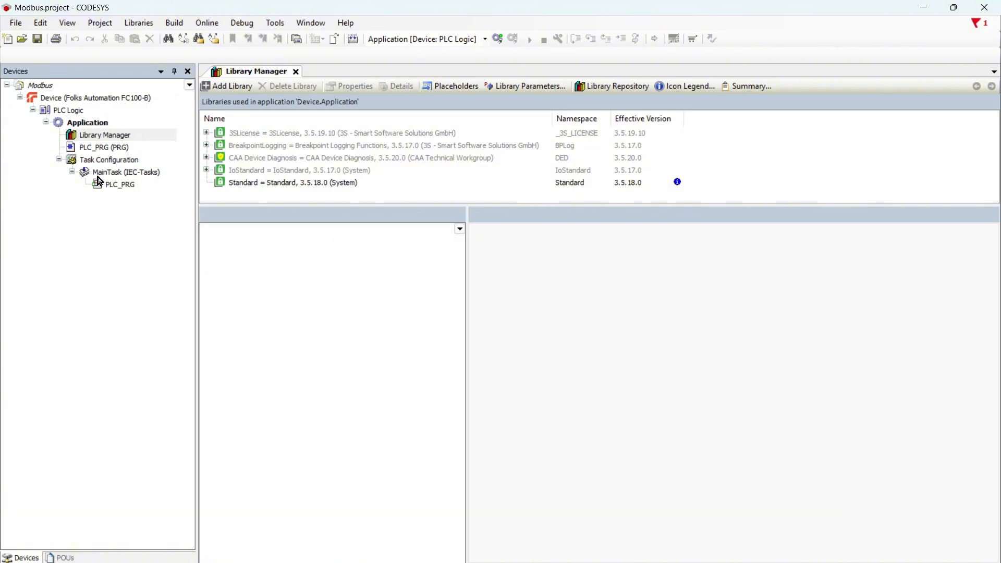
{"action": "left_click", "coordinate": [295, 72]}
{"action": "left_click", "coordinate": [135, 99]}
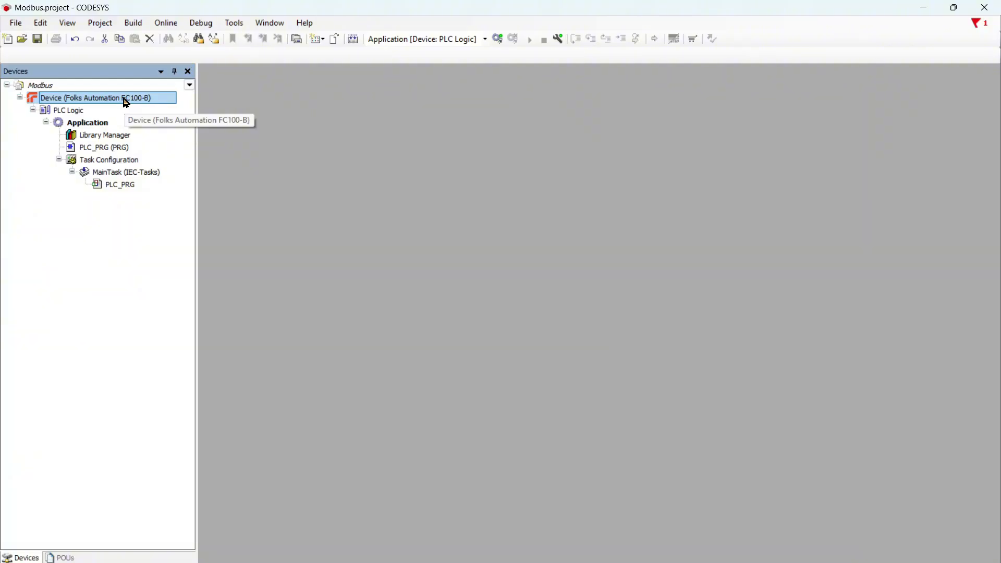
- Add a Modbus COM serial port device under the controller
{"action": "right_click", "coordinate": [126, 104]}
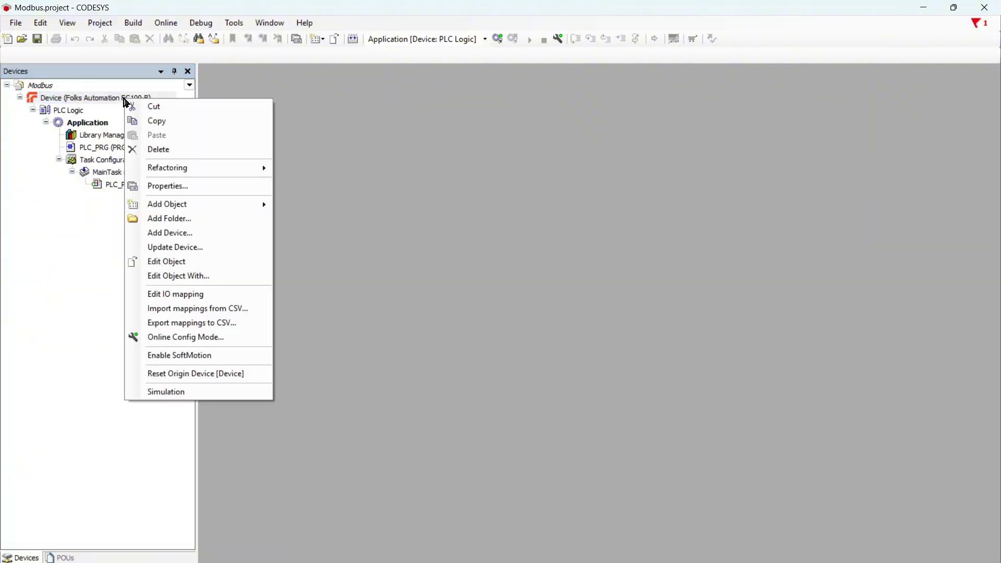
{"action": "left_click", "coordinate": [212, 233]}
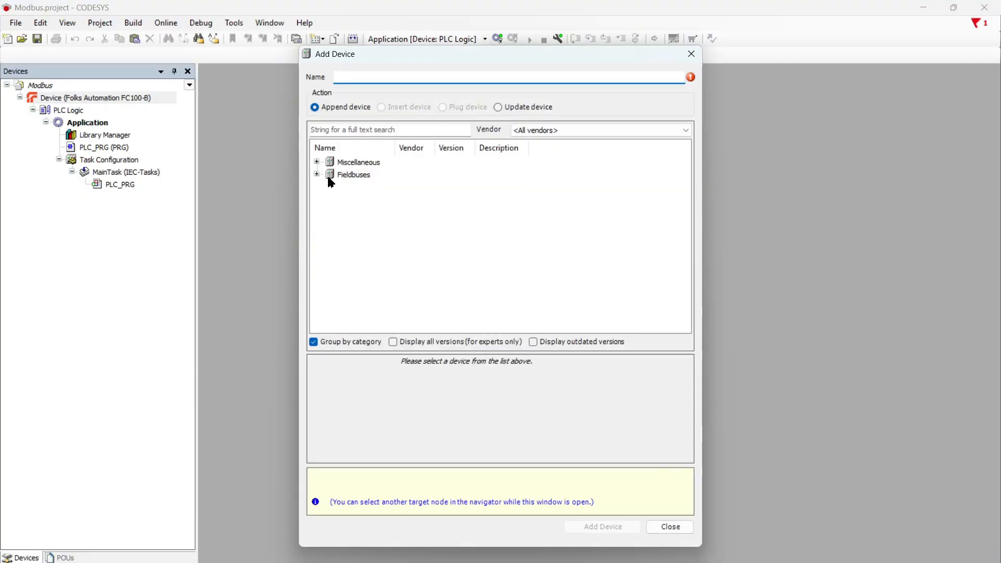
{"action": "left_click", "coordinate": [317, 175]}
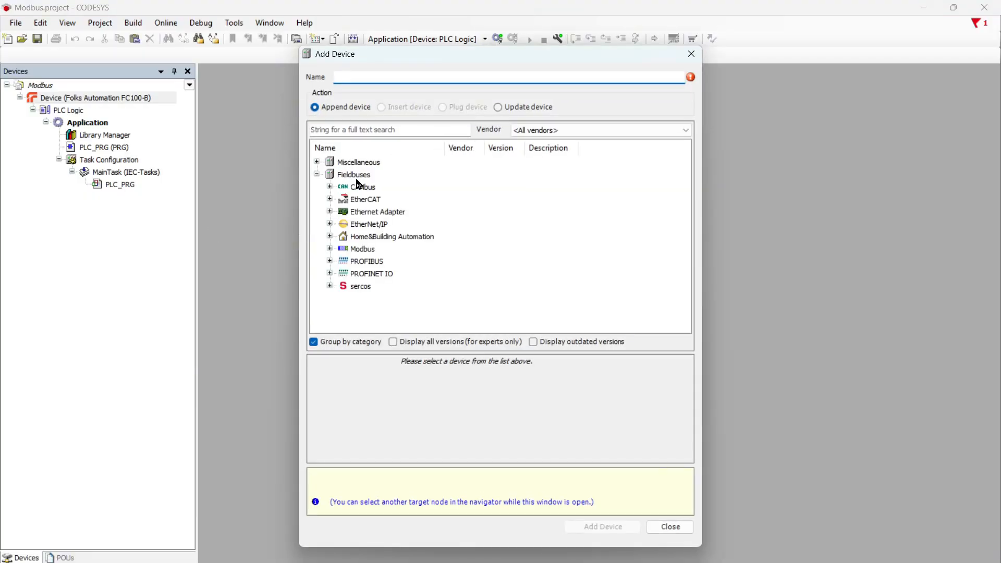
{"action": "left_click", "coordinate": [330, 249]}
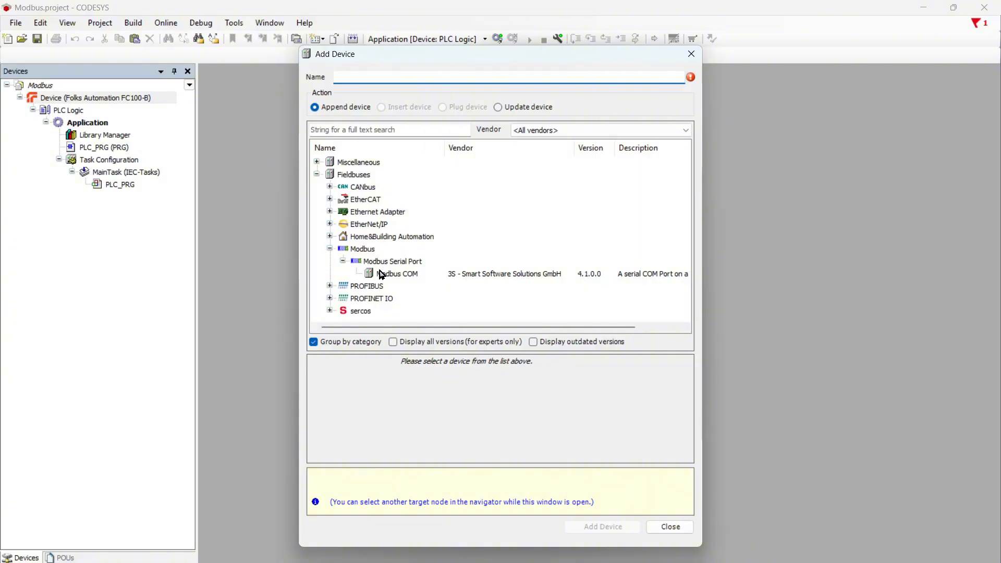
{"action": "left_click", "coordinate": [401, 275]}
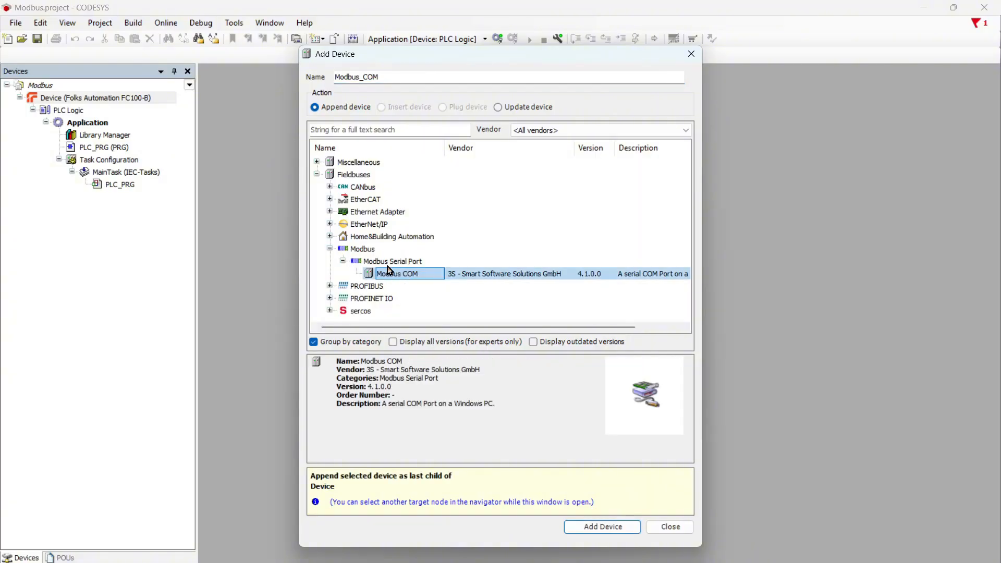
{"action": "left_click", "coordinate": [588, 524]}
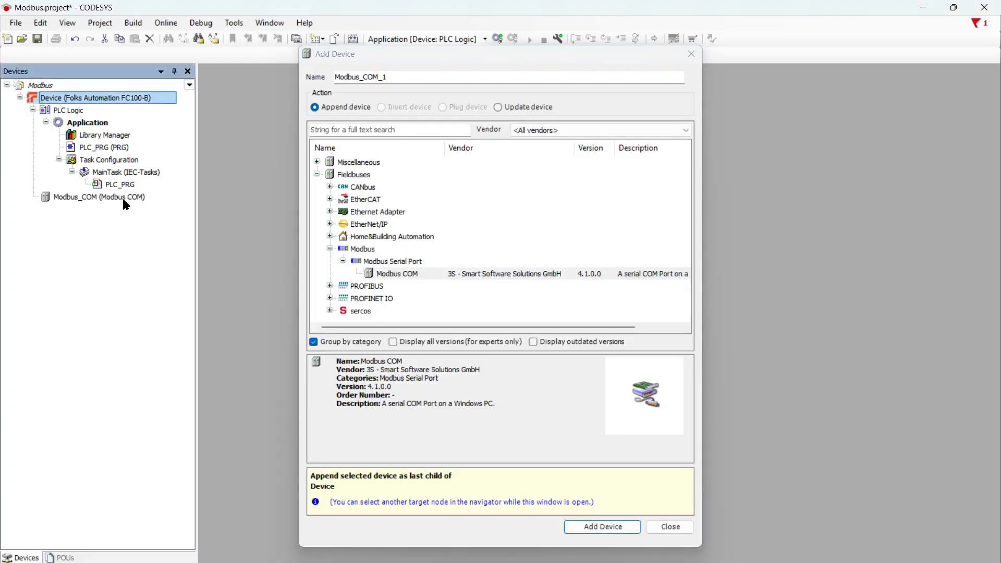
- Add a Modbus Master COM Port under Modbus_COM and a Modbus Slave COM Port under the master
{"action": "left_click", "coordinate": [100, 201]}
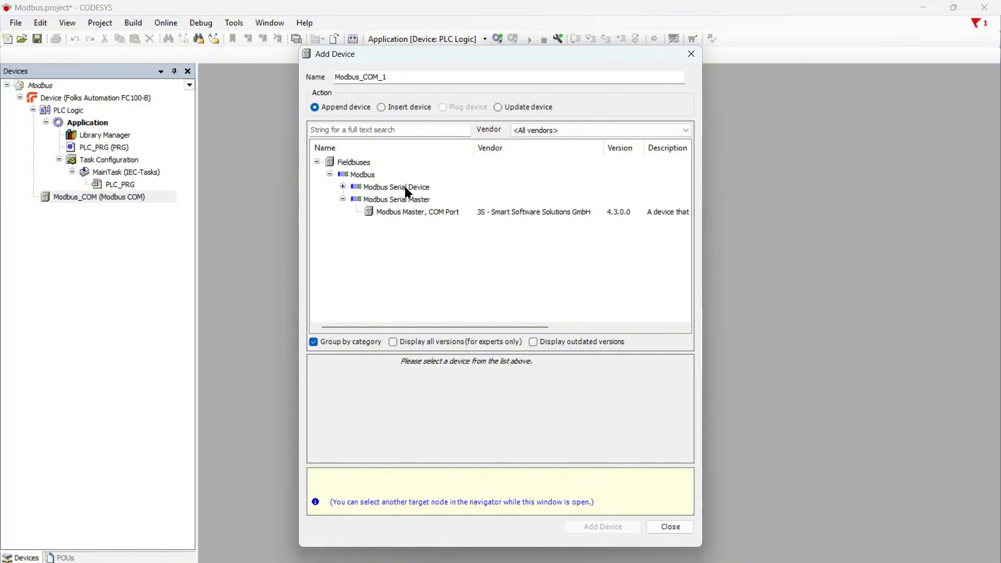
{"action": "left_click", "coordinate": [410, 213]}
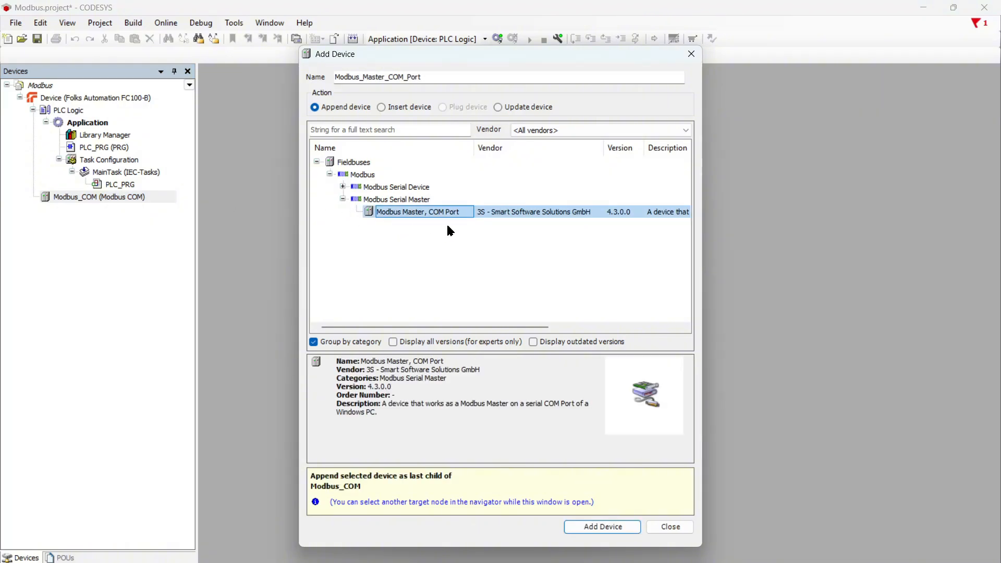
{"action": "left_click", "coordinate": [603, 527]}
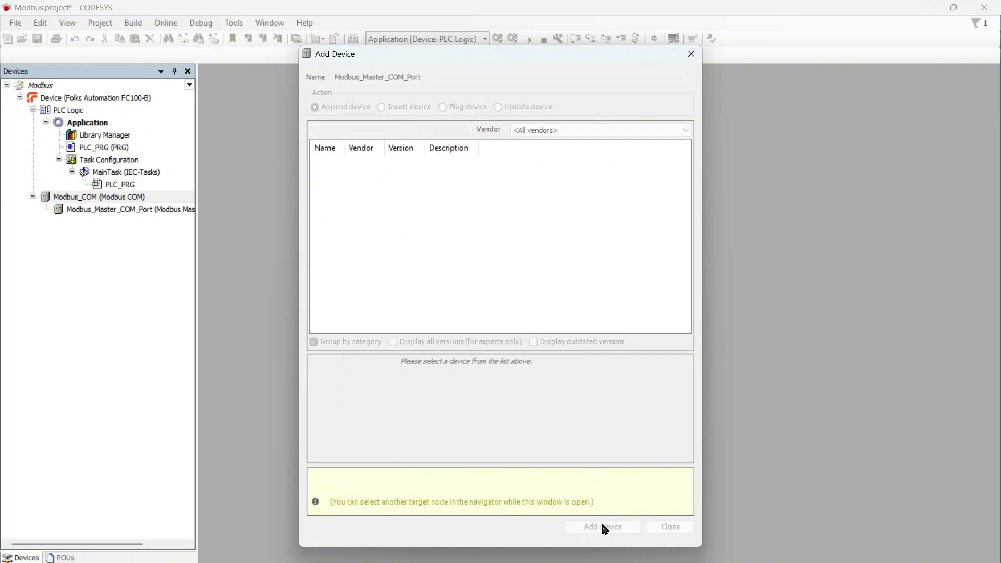
{"action": "left_click", "coordinate": [179, 210]}
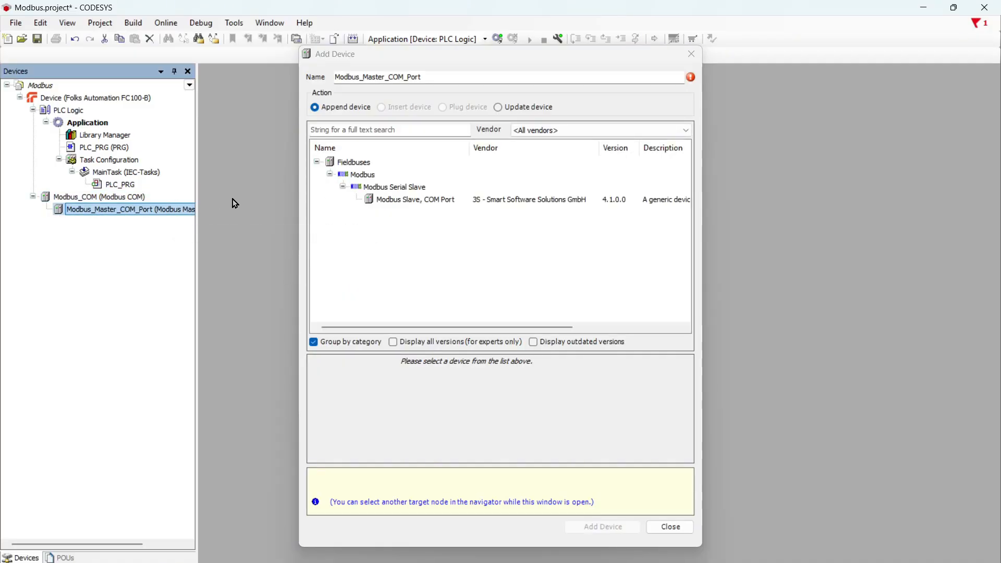
{"action": "left_click", "coordinate": [394, 203]}
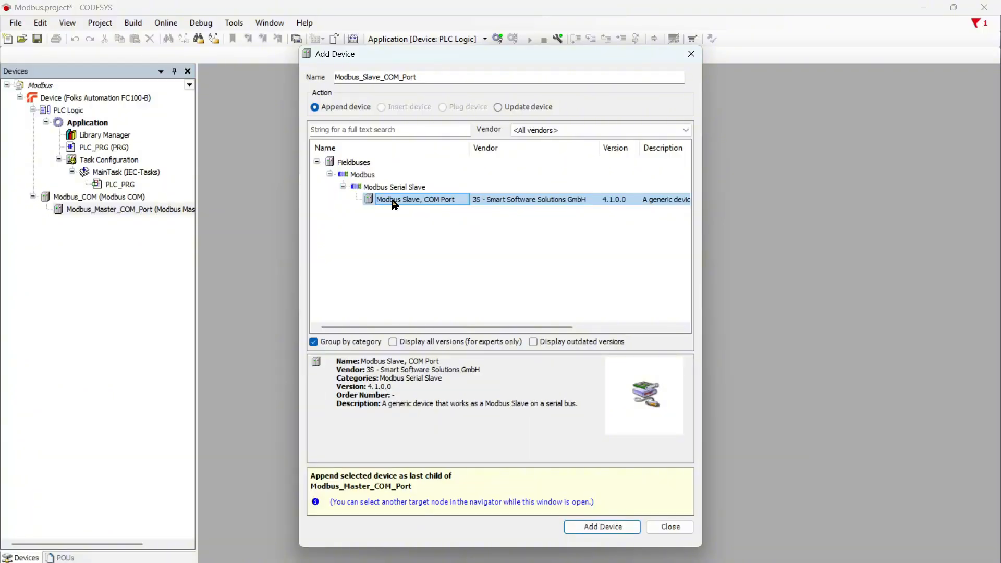
{"action": "left_click", "coordinate": [590, 527]}
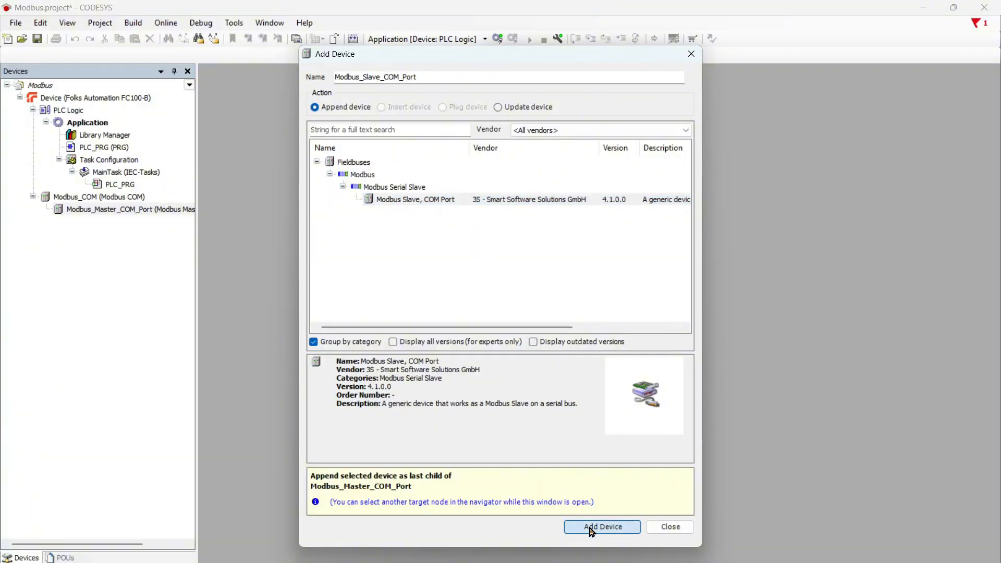
{"action": "left_click", "coordinate": [691, 55]}
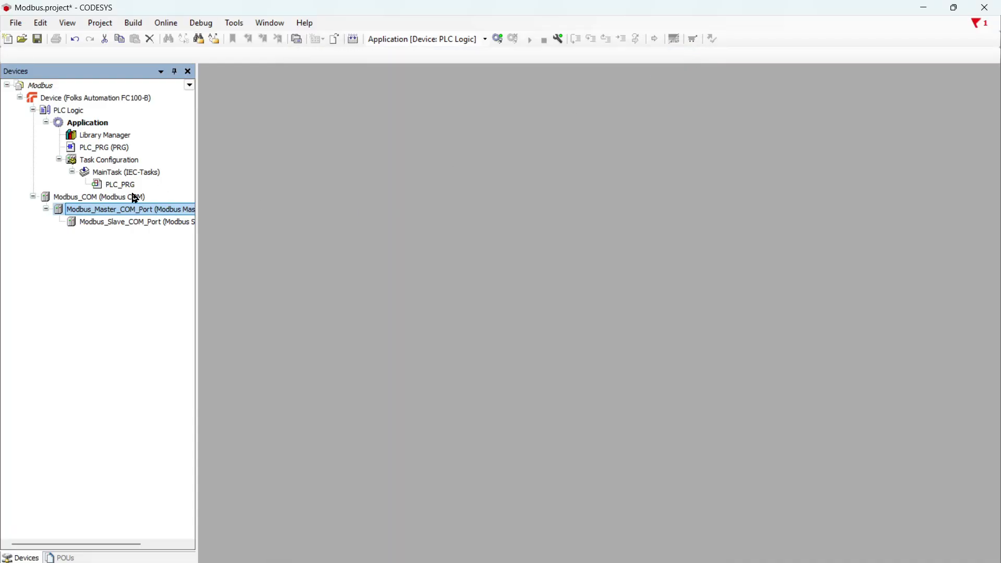
- In Modbus_COM's General settings, change parity to NONE, leaving COM port 1 at 9600 baud
{"action": "double_click", "coordinate": [87, 197]}
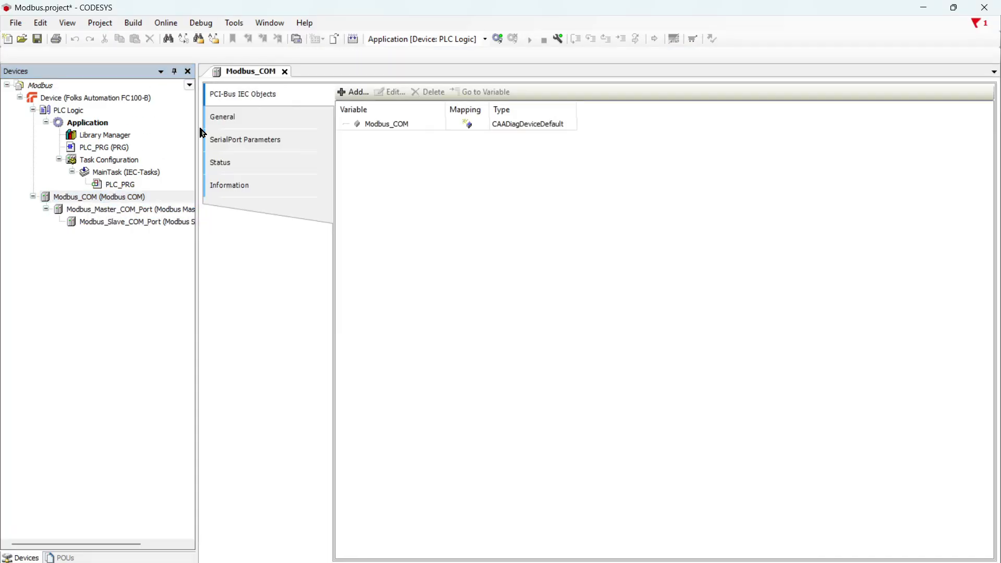
{"action": "left_click", "coordinate": [224, 127]}
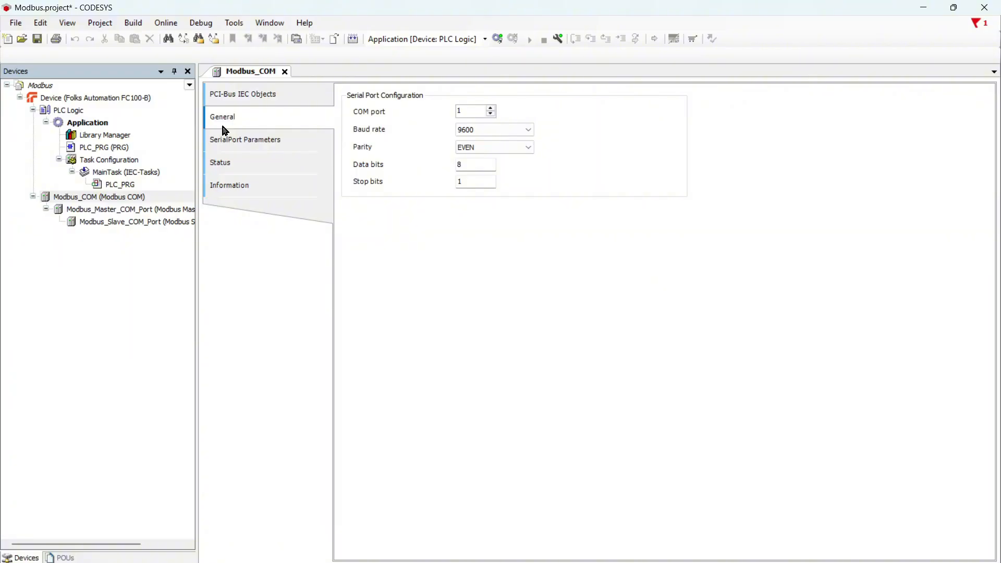
{"action": "left_click", "coordinate": [471, 112]}
{"action": "double_click", "coordinate": [459, 112]}
{"action": "left_click", "coordinate": [469, 109]}
{"action": "left_click_drag", "start_coordinate": [467, 111], "coordinate": [447, 115]}
{"action": "left_click", "coordinate": [470, 107]}
{"action": "left_click", "coordinate": [493, 146]}
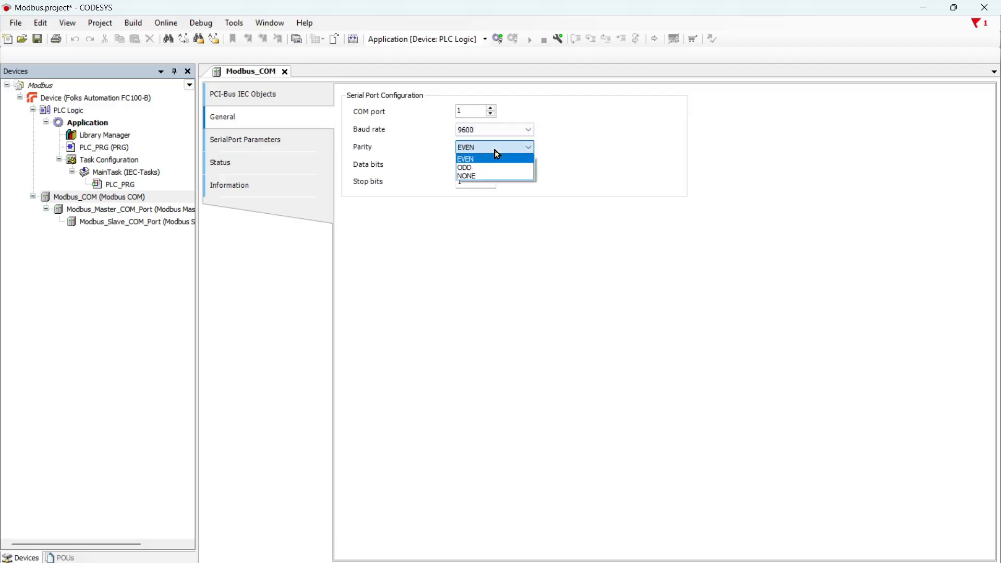
{"action": "left_click", "coordinate": [494, 176]}
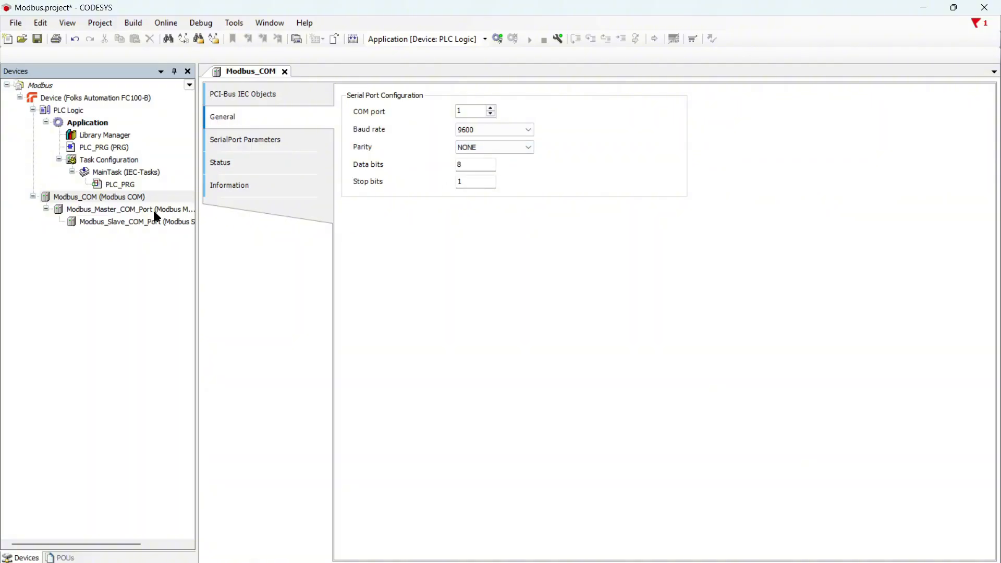
- Enable Auto-restart communication on Modbus_Master_COM_Port
{"action": "left_click", "coordinate": [96, 213]}
{"action": "double_click", "coordinate": [95, 212]}
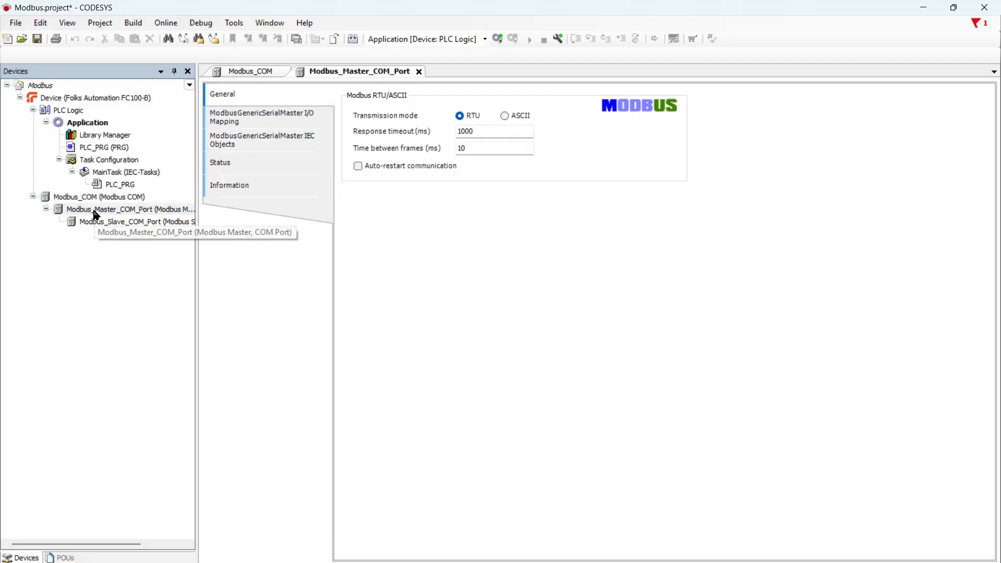
{"action": "left_click", "coordinate": [357, 165]}
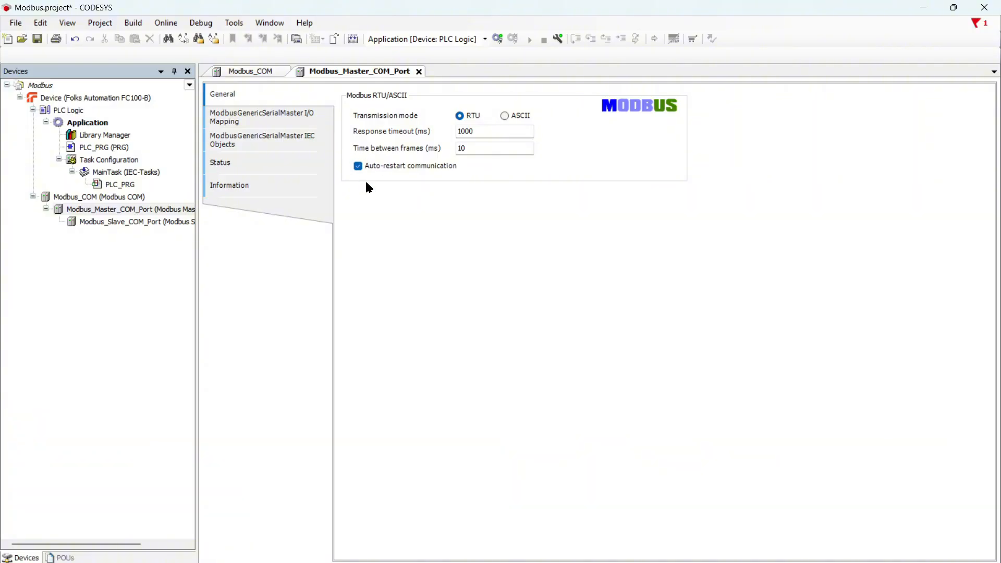
- Open Modbus_Slave_COM_Port's settings and show its Modbus Slave Channel list
{"action": "double_click", "coordinate": [167, 225]}
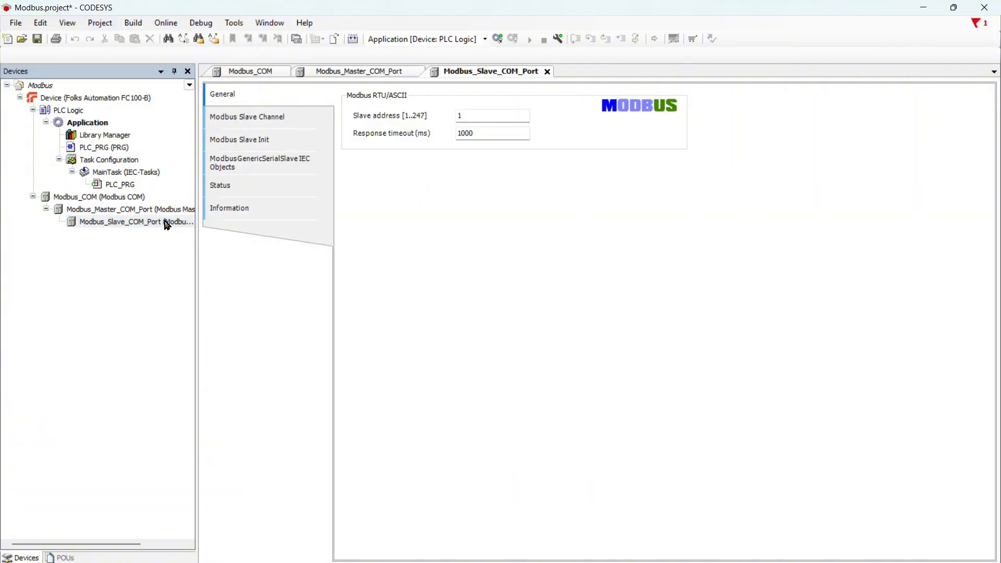
{"action": "left_click", "coordinate": [475, 114]}
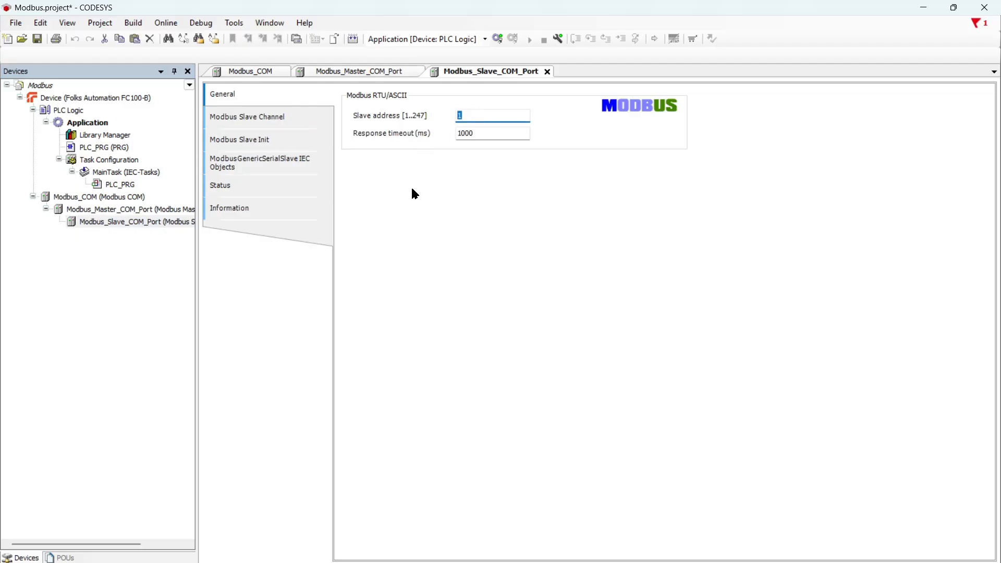
{"action": "left_click", "coordinate": [295, 123]}
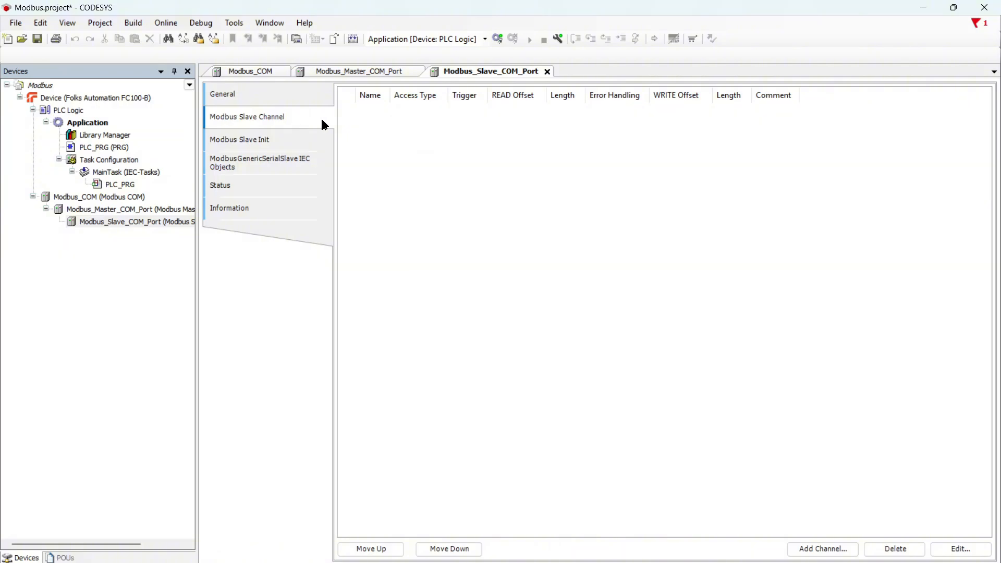
- Add channel INPUT using Read Input Registers (FC4), offset 0x0000, length 3
{"action": "left_click", "coordinate": [815, 552]}
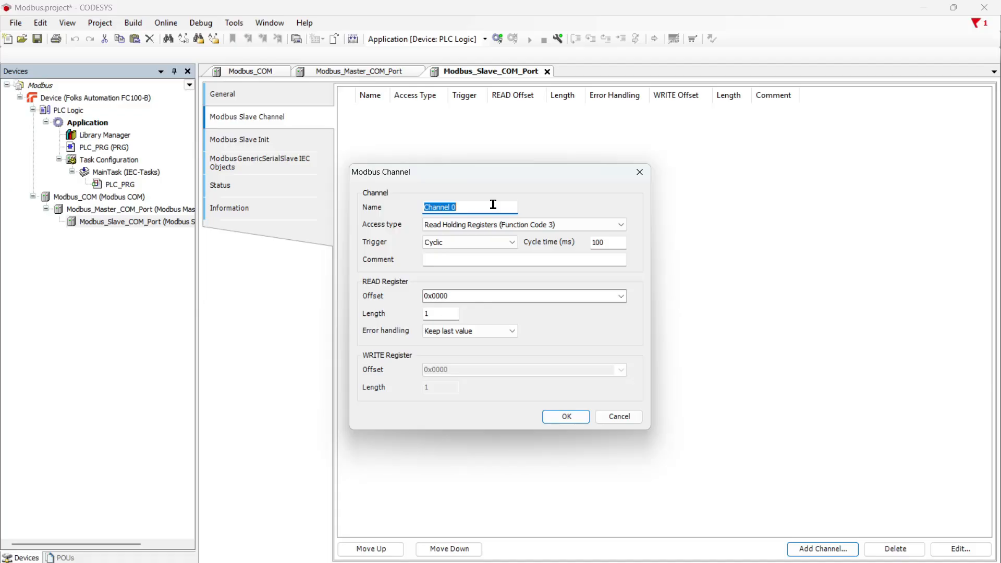
{"action": "type", "text": "INPUT"}
{"action": "left_click", "coordinate": [473, 225]}
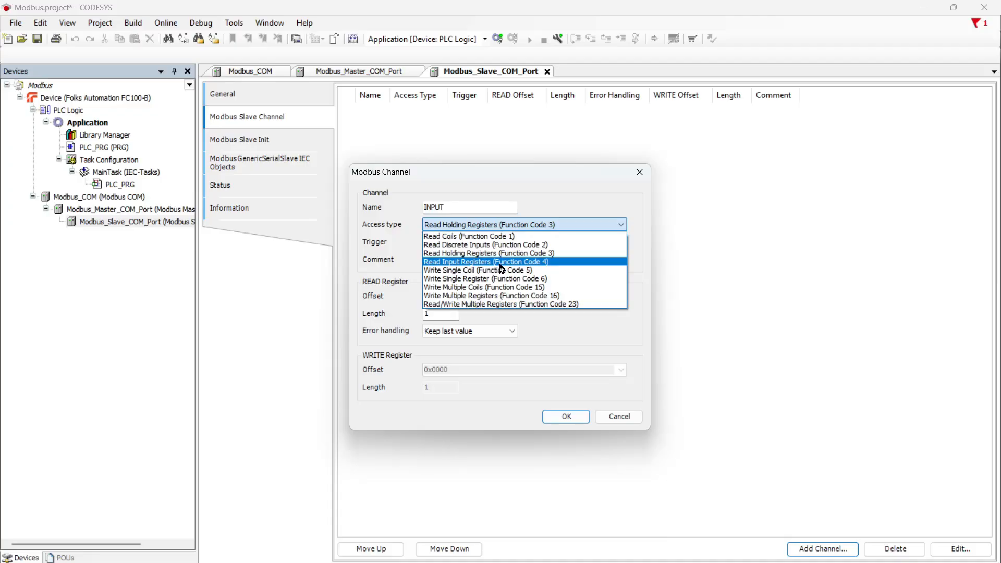
{"action": "left_click", "coordinate": [500, 263]}
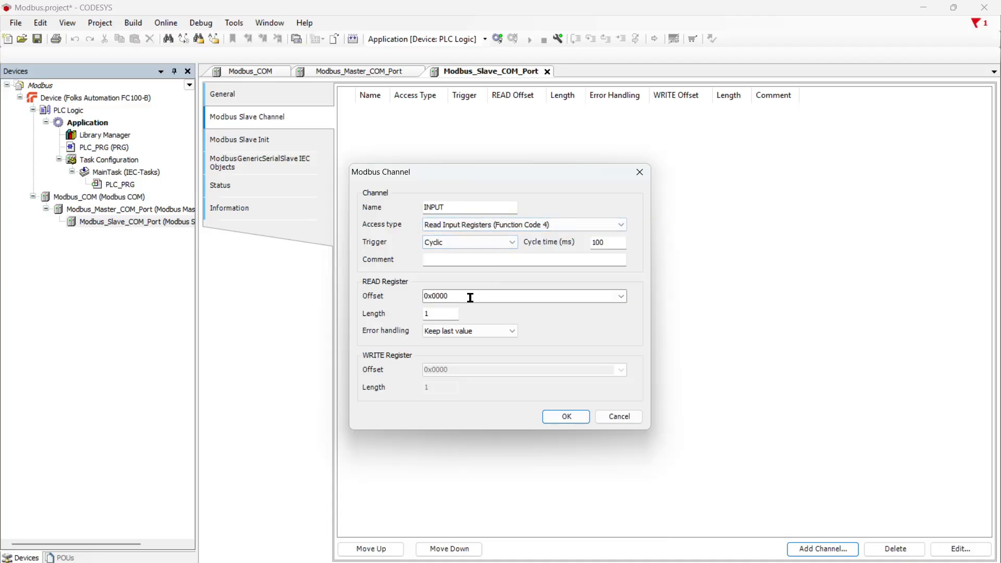
{"action": "left_click_drag", "start_coordinate": [447, 315], "coordinate": [423, 315]}
{"action": "type", "text": "3"}
{"action": "left_click", "coordinate": [457, 295]}
{"action": "left_click", "coordinate": [458, 295]}
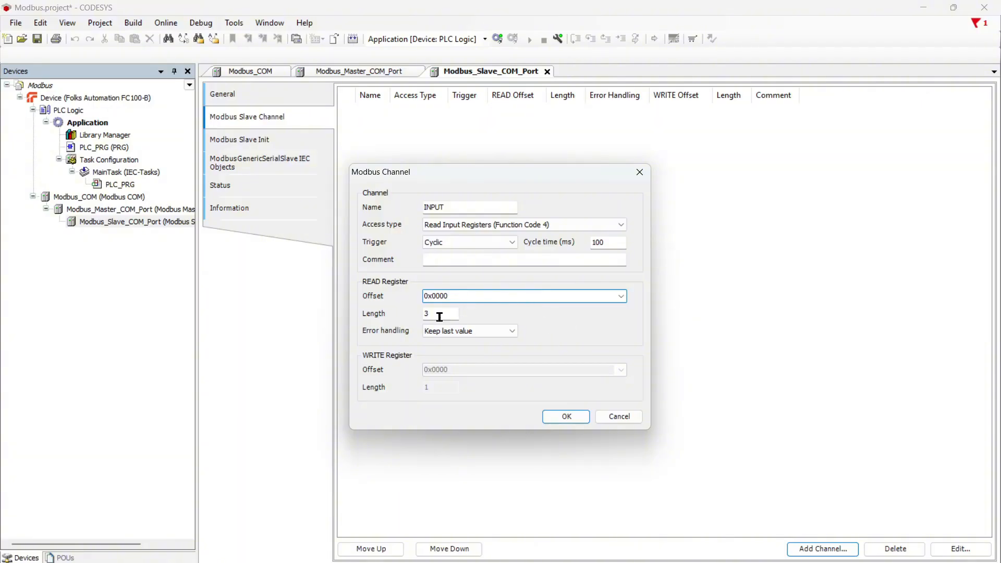
{"action": "left_click", "coordinate": [565, 416]}
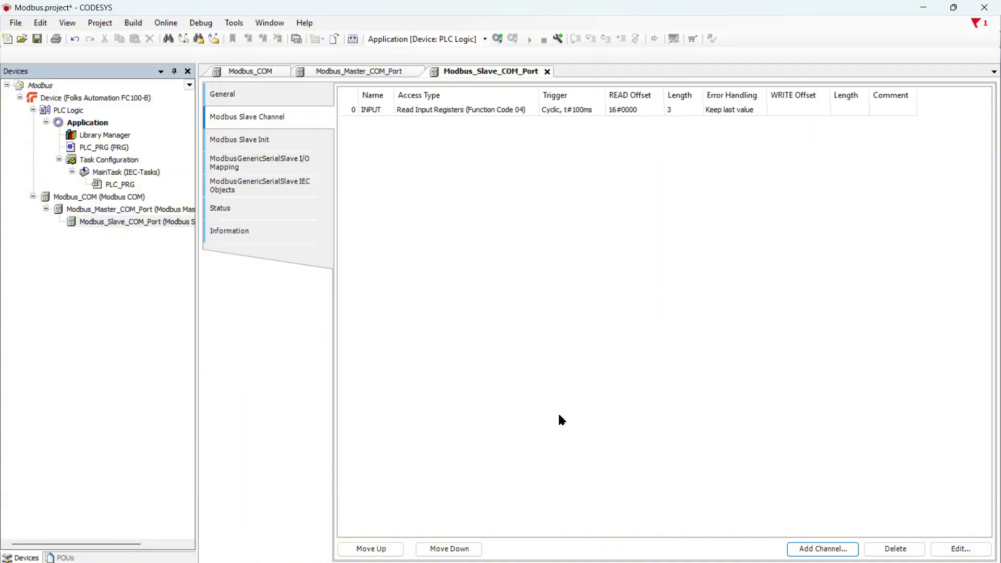
- Add channel OUTPUT using Write Multiple Registers (FC16), write offset 3, length 3
{"action": "left_click", "coordinate": [817, 549]}
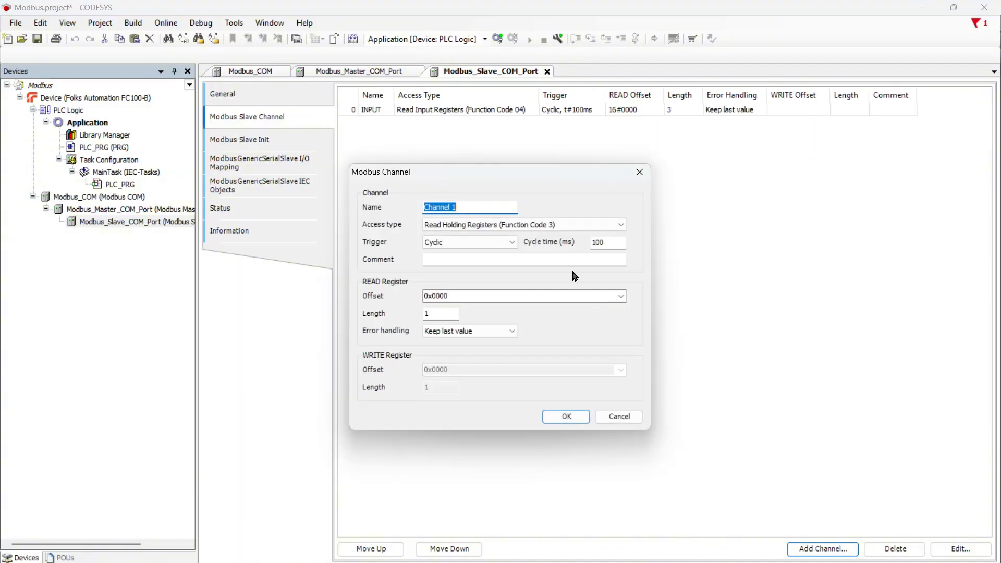
{"action": "type", "text": "OUTPUT"}
{"action": "left_click", "coordinate": [525, 229]}
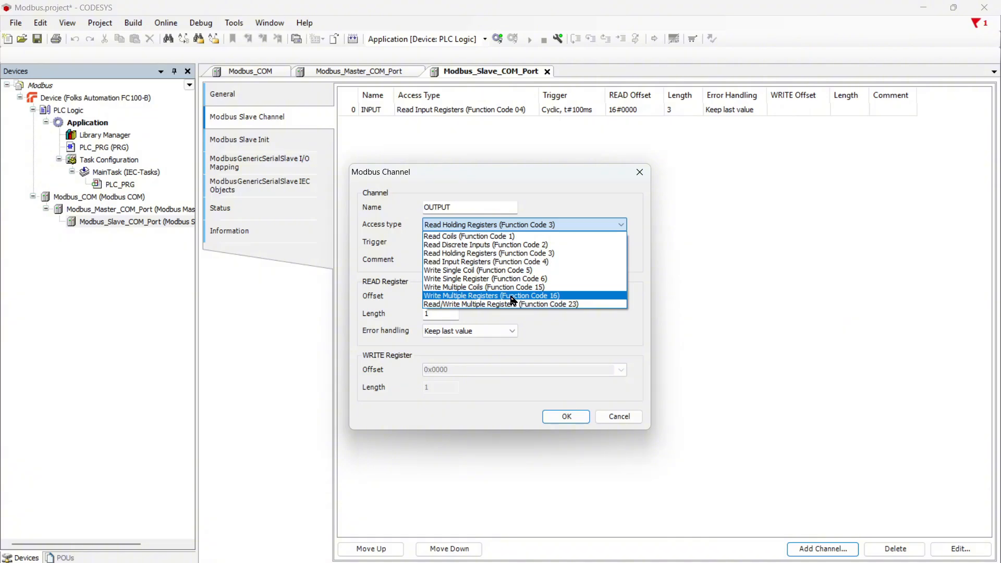
{"action": "left_click", "coordinate": [466, 296]}
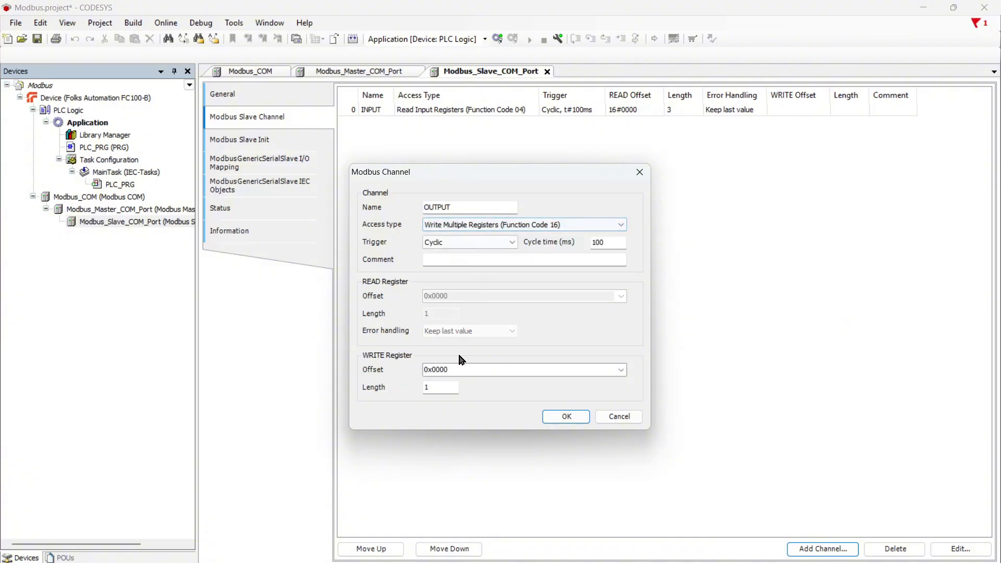
{"action": "double_click", "coordinate": [444, 390]}
{"action": "type", "text": "3"}
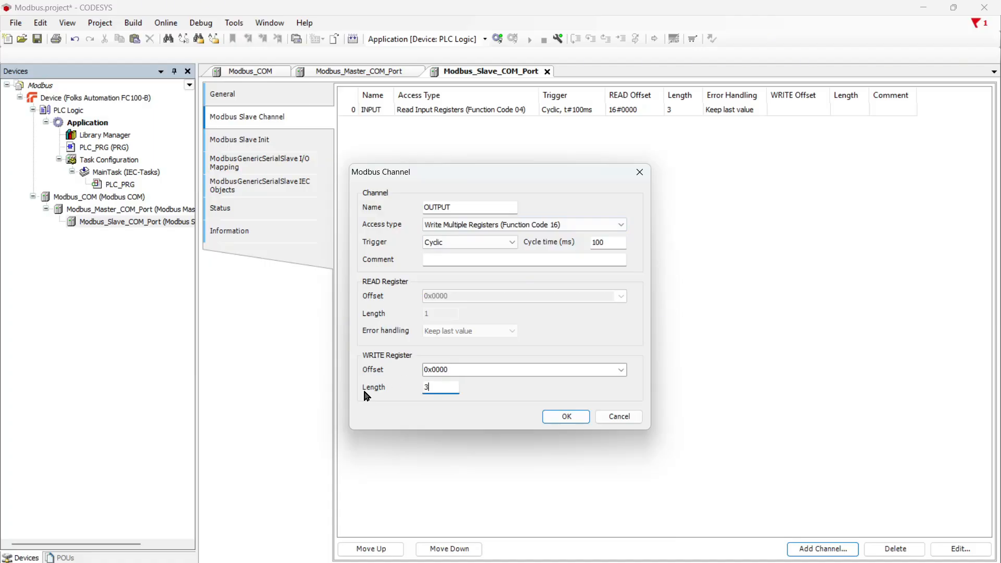
{"action": "double_click", "coordinate": [463, 371]}
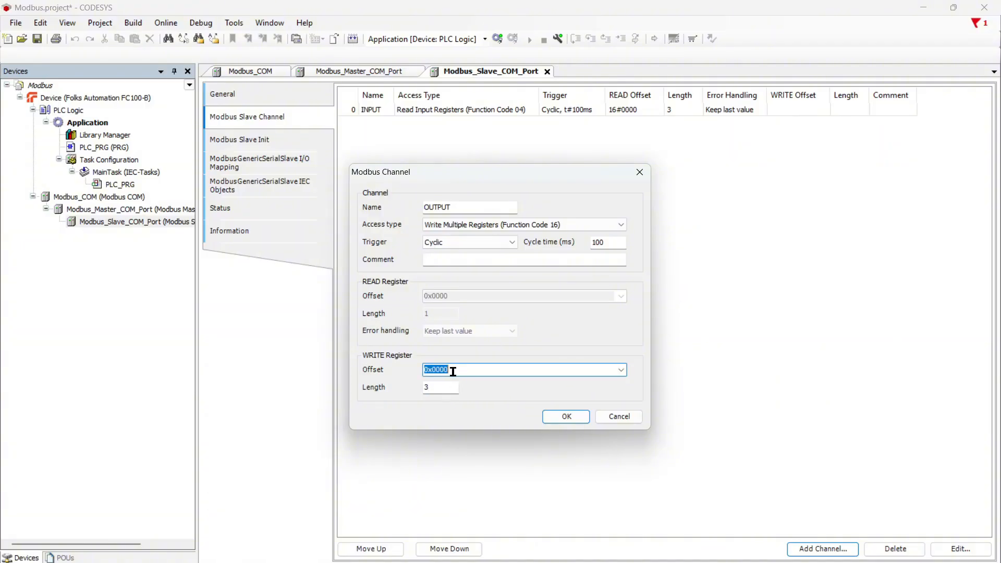
{"action": "type", "text": "3"}
{"action": "left_click", "coordinate": [442, 388]}
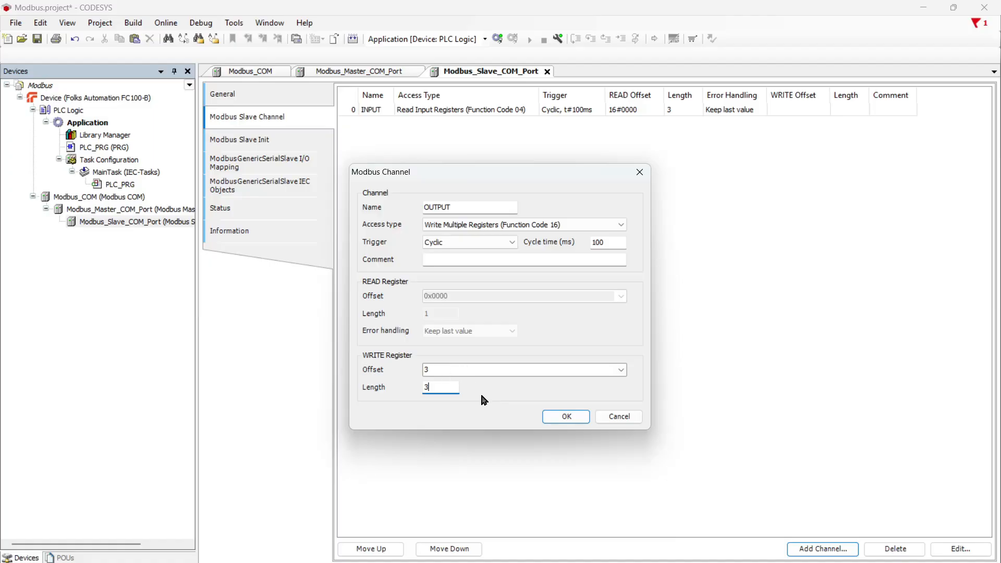
{"action": "left_click", "coordinate": [547, 416]}
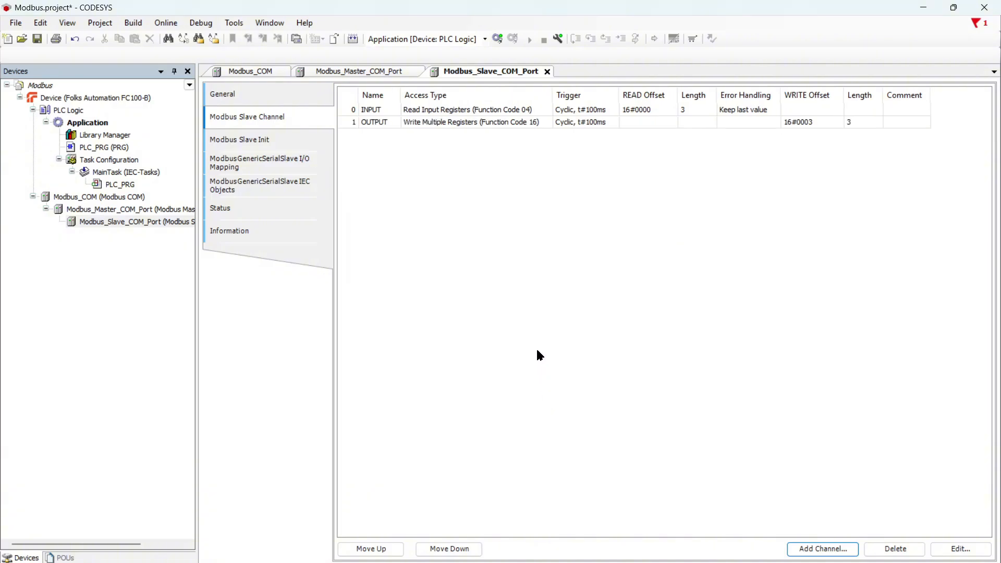
- Change the OUTPUT channel's write offset to 0
{"action": "left_click", "coordinate": [599, 123]}
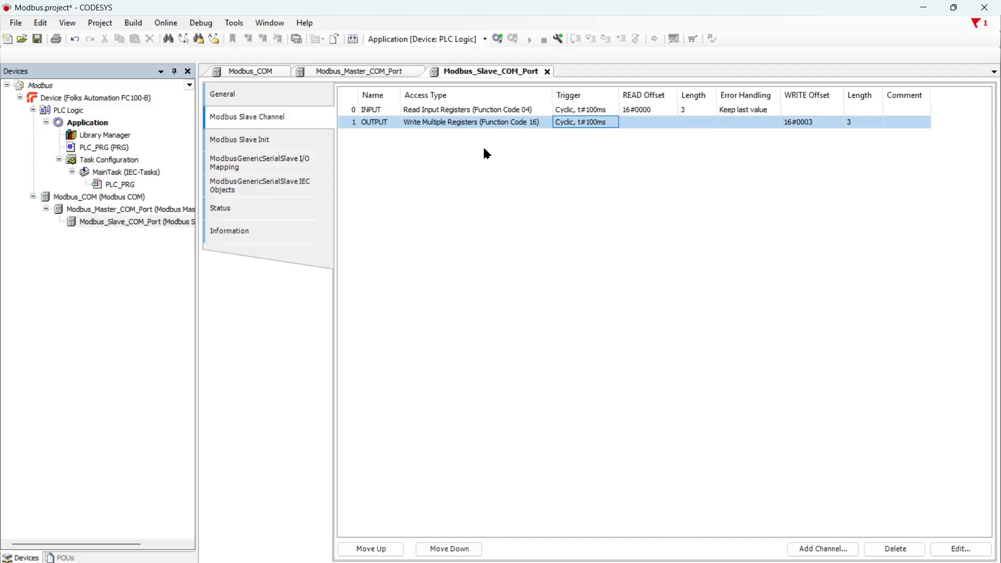
{"action": "double_click", "coordinate": [472, 124]}
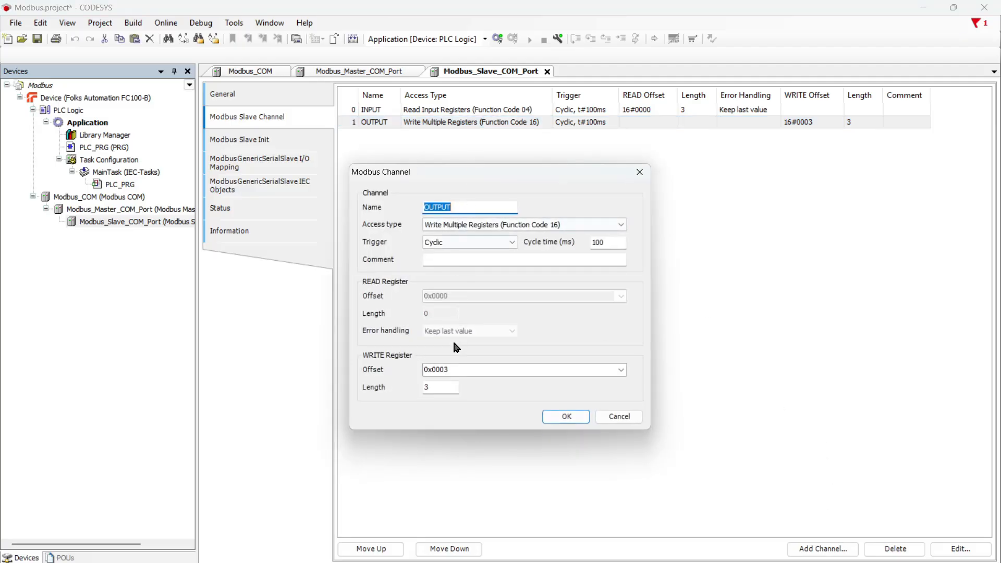
{"action": "left_click", "coordinate": [454, 372]}
{"action": "type", "text": "0"}
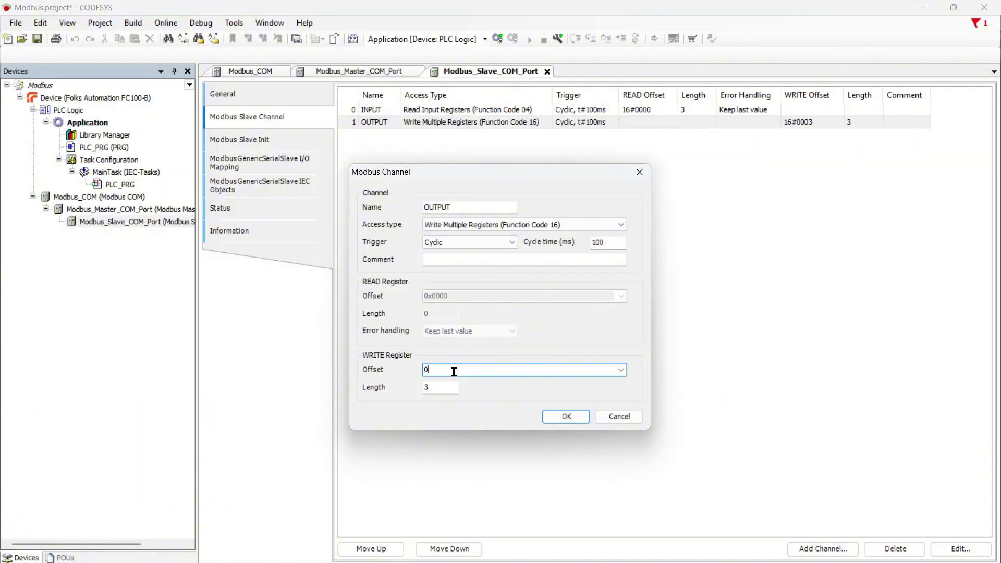
{"action": "left_click", "coordinate": [566, 417]}
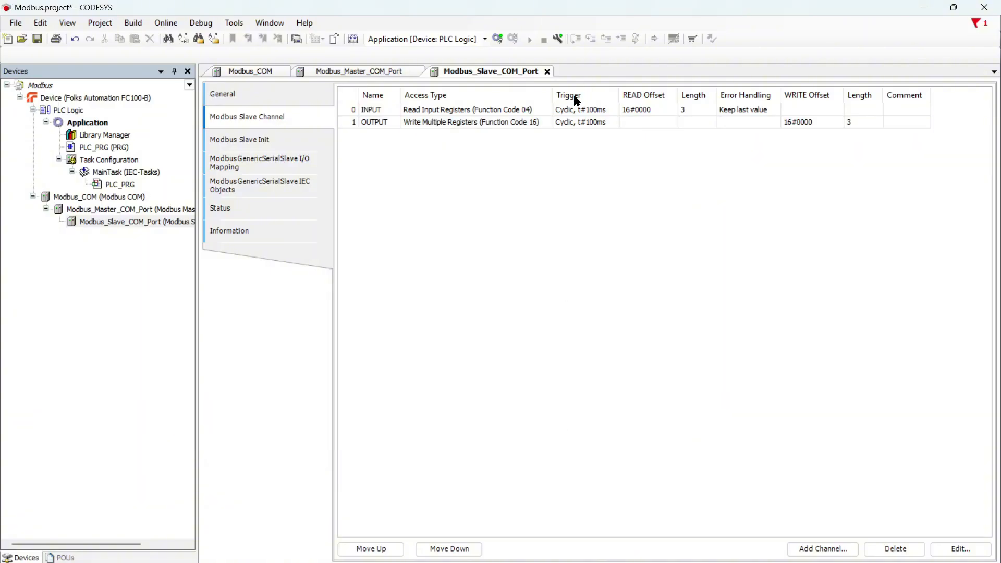
- Change the INPUT channel's read offset to 3
{"action": "double_click", "coordinate": [573, 109]}
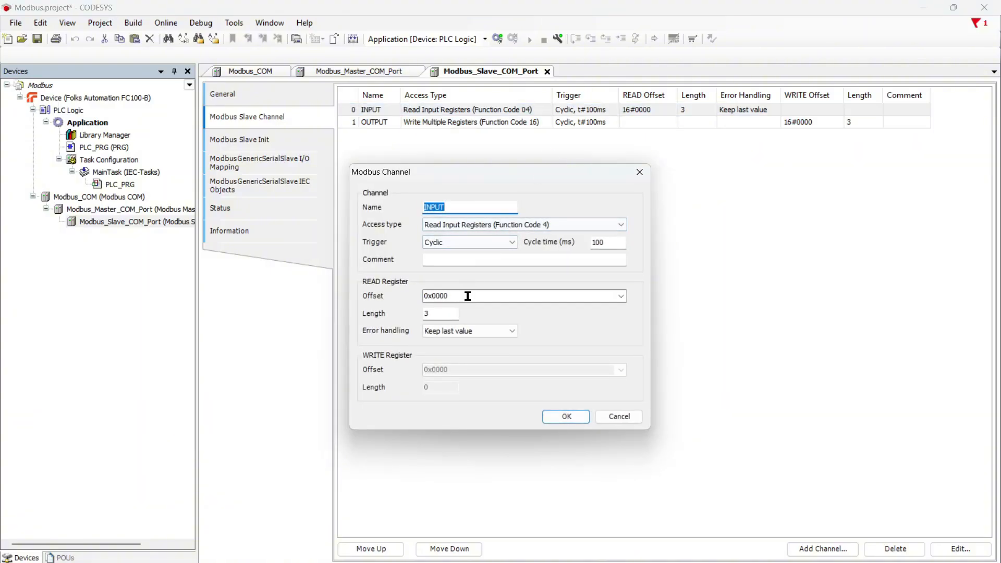
{"action": "left_click", "coordinate": [468, 296]}
{"action": "type", "text": "3"}
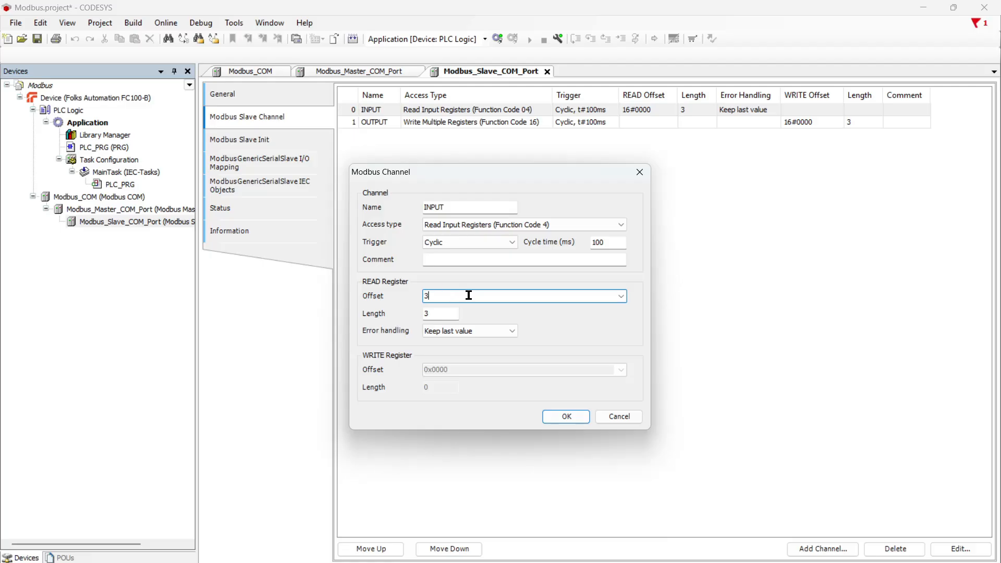
{"action": "left_click", "coordinate": [561, 417]}
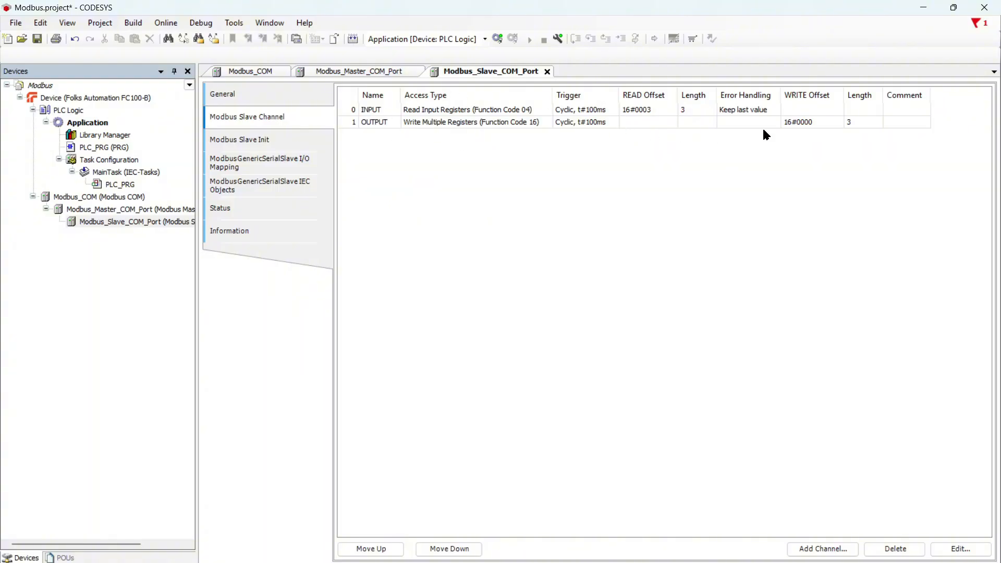
- Set Always update variables to Enabled 1 in I/O Mapping, then open the Library Manager
{"action": "left_click", "coordinate": [284, 165]}
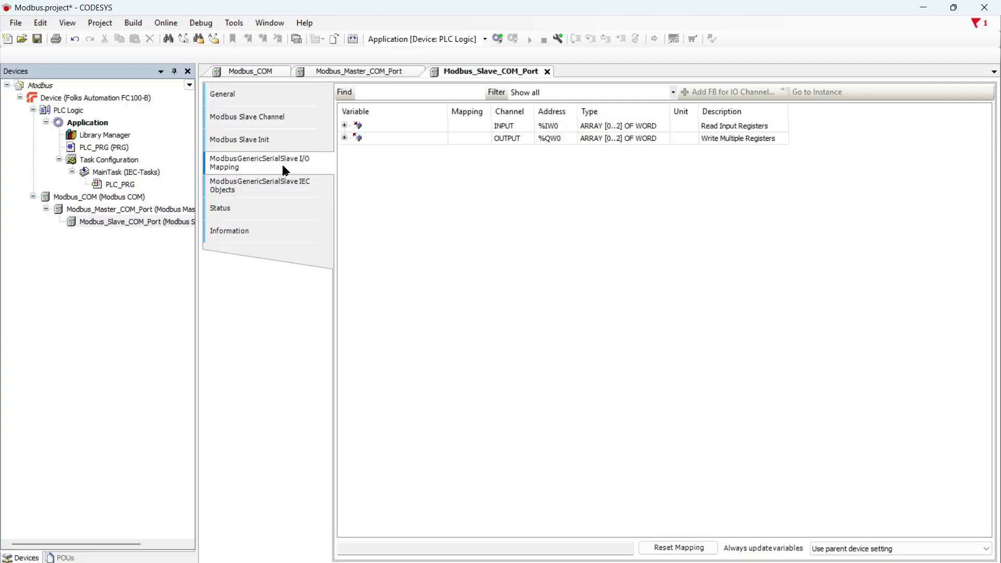
{"action": "left_click", "coordinate": [841, 549]}
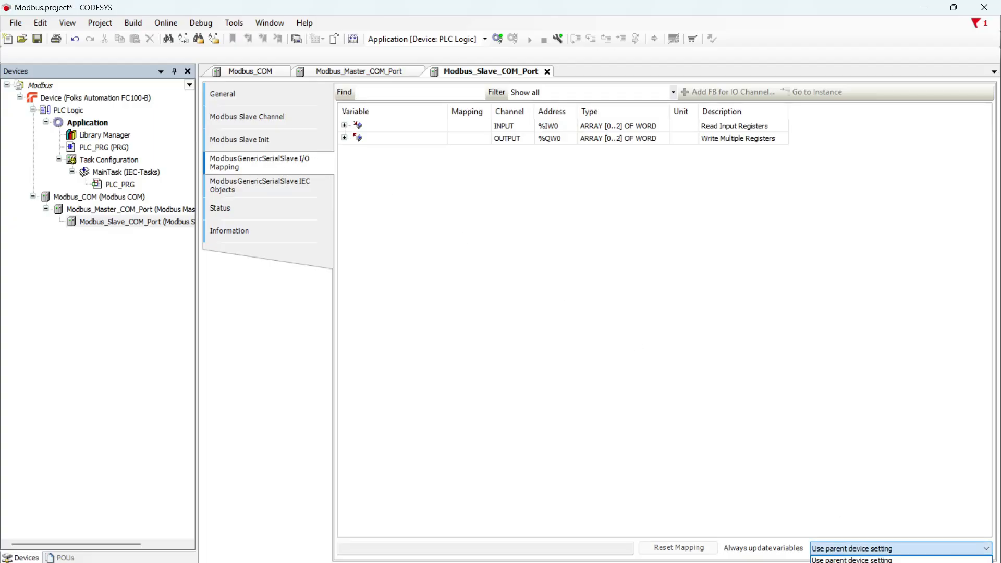
{"action": "left_click", "coordinate": [842, 562]}
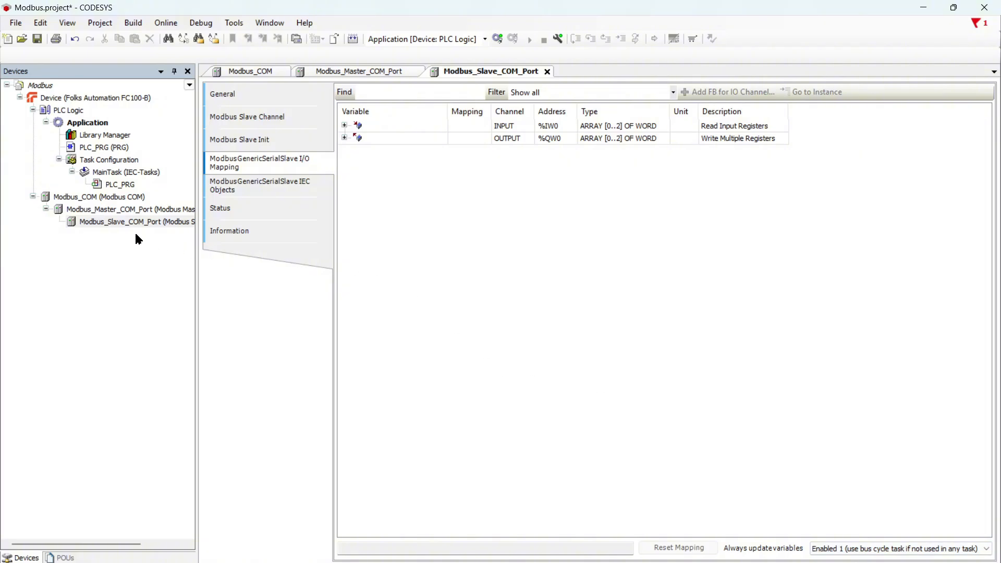
{"action": "left_click_drag", "start_coordinate": [114, 148], "coordinate": [116, 165]}
{"action": "double_click", "coordinate": [95, 135]}
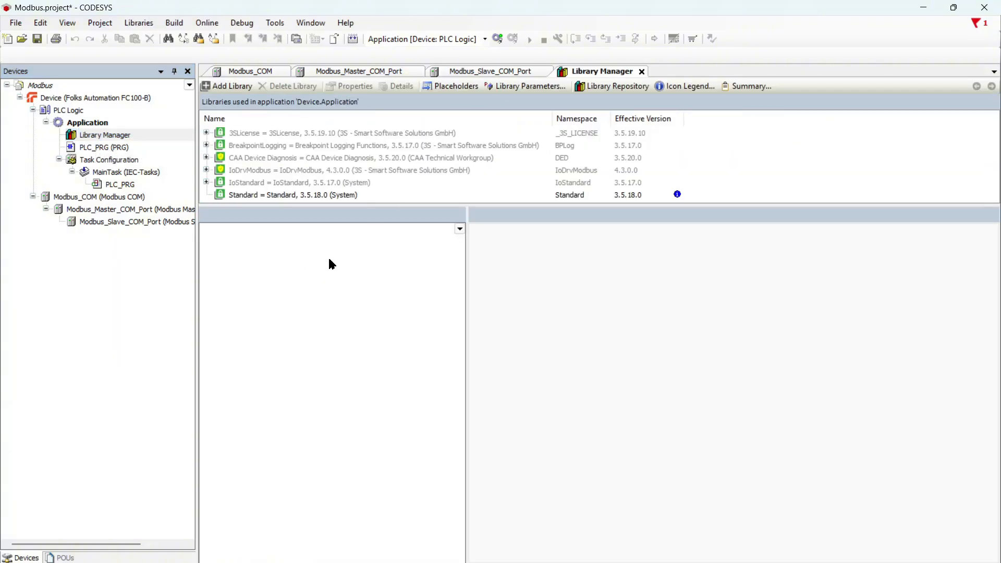
- Open the Device's Communication Settings and enter 192.168.1.101 as the device path
{"action": "double_click", "coordinate": [101, 98]}
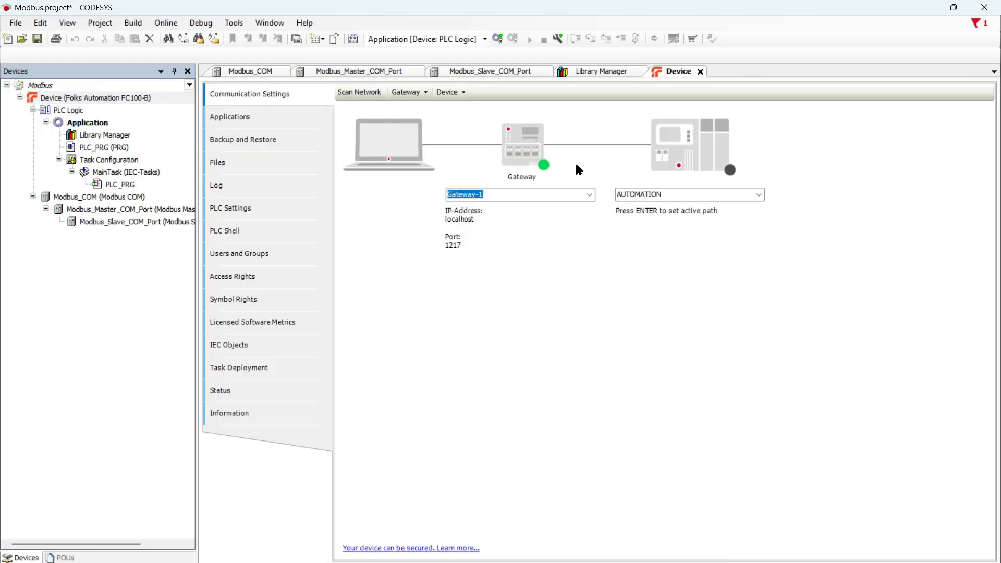
{"action": "left_click", "coordinate": [653, 191]}
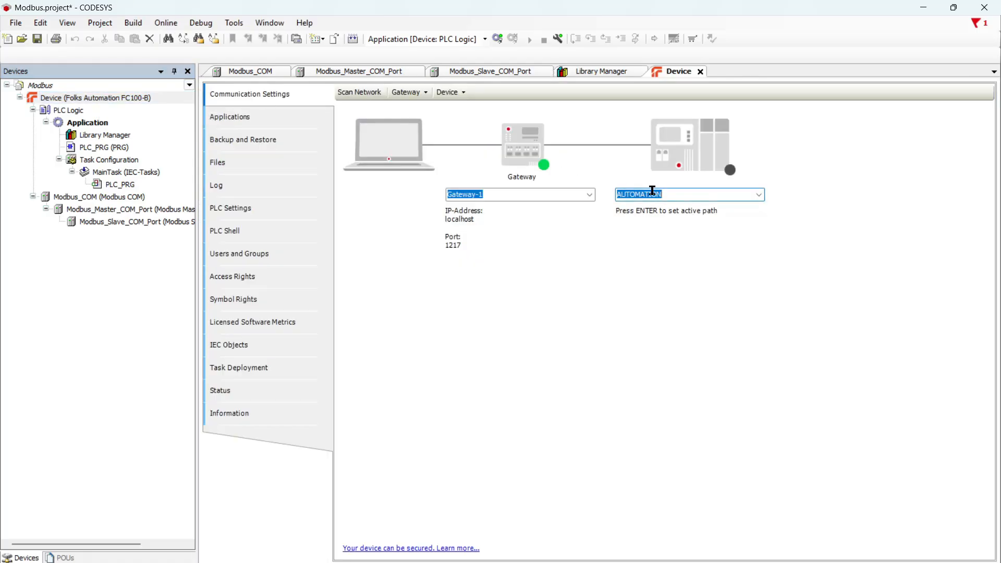
{"action": "type", "text": "192.168.1.101"}
- Check in the Folks webserver that Codesys v3 Runtime is Running, then minimize Chrome
{"action": "key", "text": "alt+Tab"}
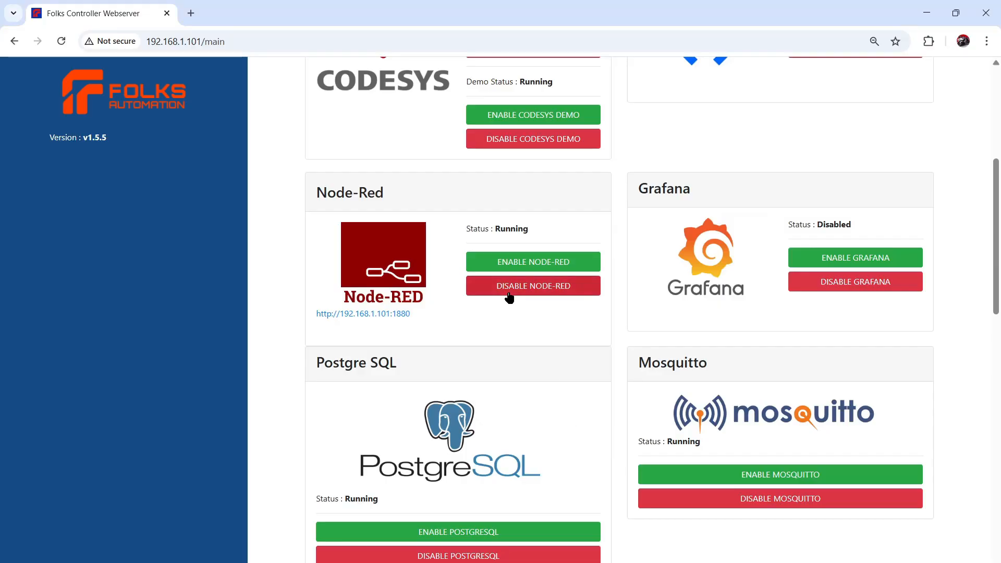
{"action": "scroll", "coordinate": [412, 211], "scroll_direction": "up", "scroll_amount": 5}
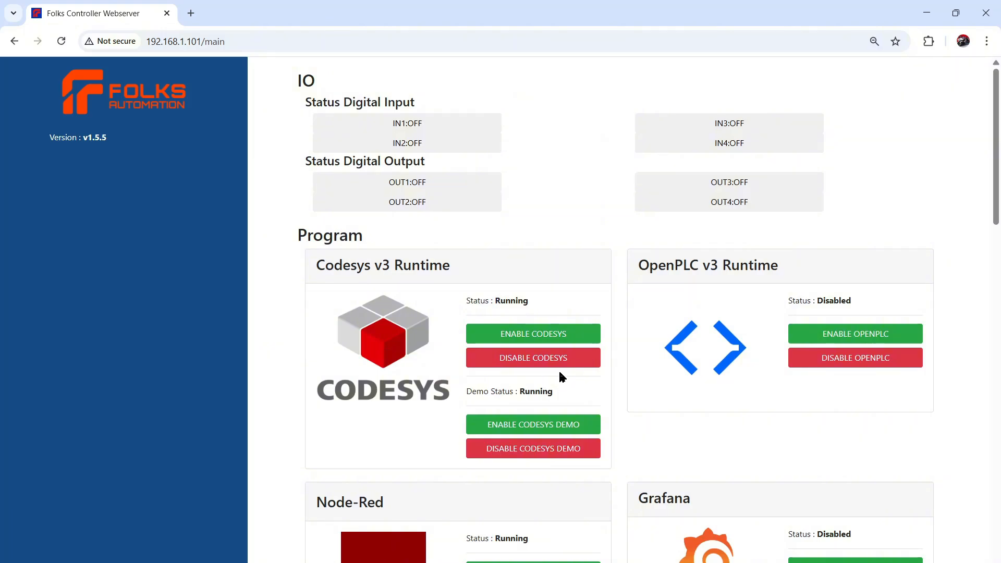
{"action": "left_click", "coordinate": [927, 12]}
- Scan for 192.168.1.101 and log on with the controller's user name and password
{"action": "left_click", "coordinate": [689, 194]}
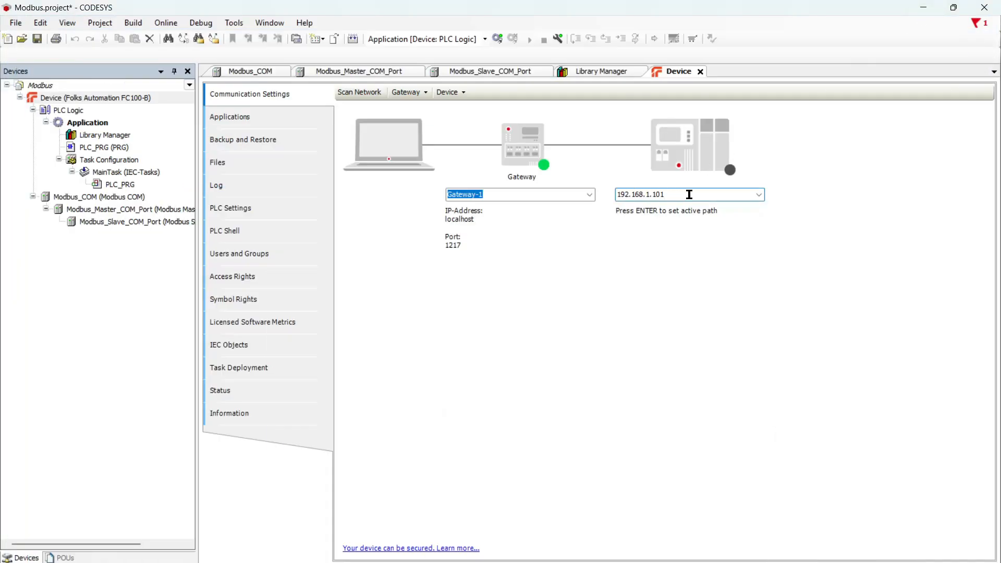
{"action": "key", "text": "Return"}
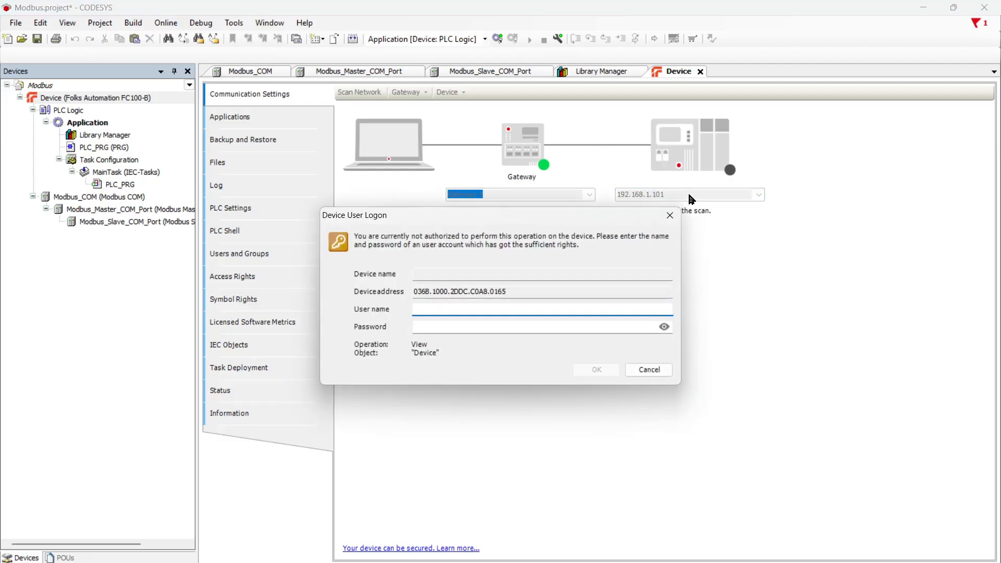
{"action": "key", "text": "Tab"}
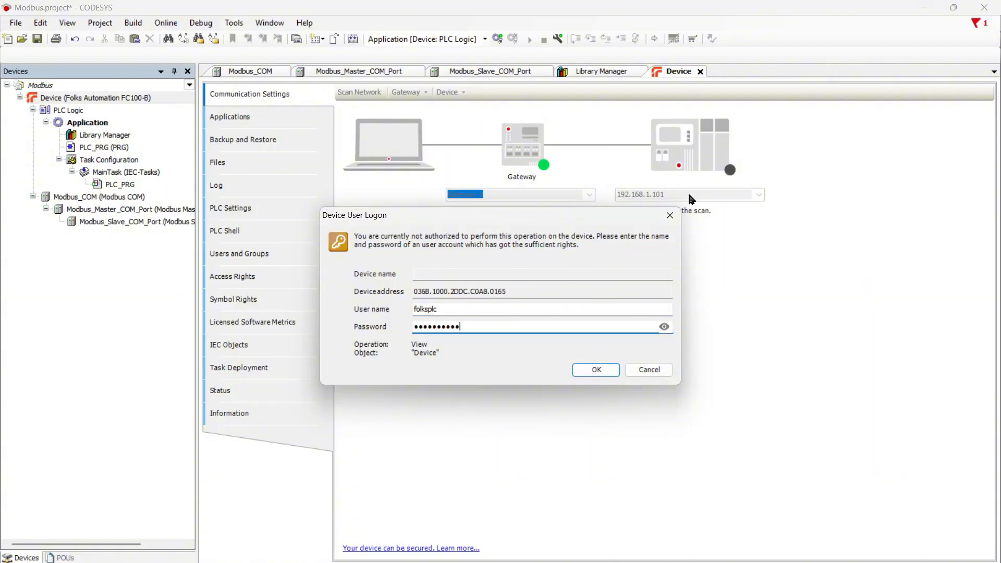
{"action": "key", "text": "Return"}
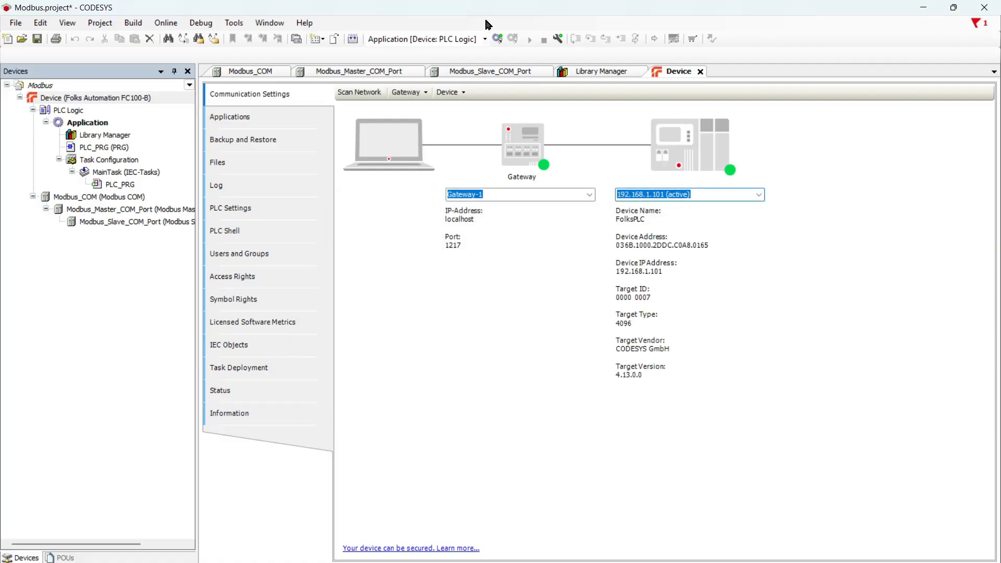
- Log in to the controller, download the new application, and start it running
{"action": "left_click", "coordinate": [166, 24]}
{"action": "left_click", "coordinate": [176, 37]}
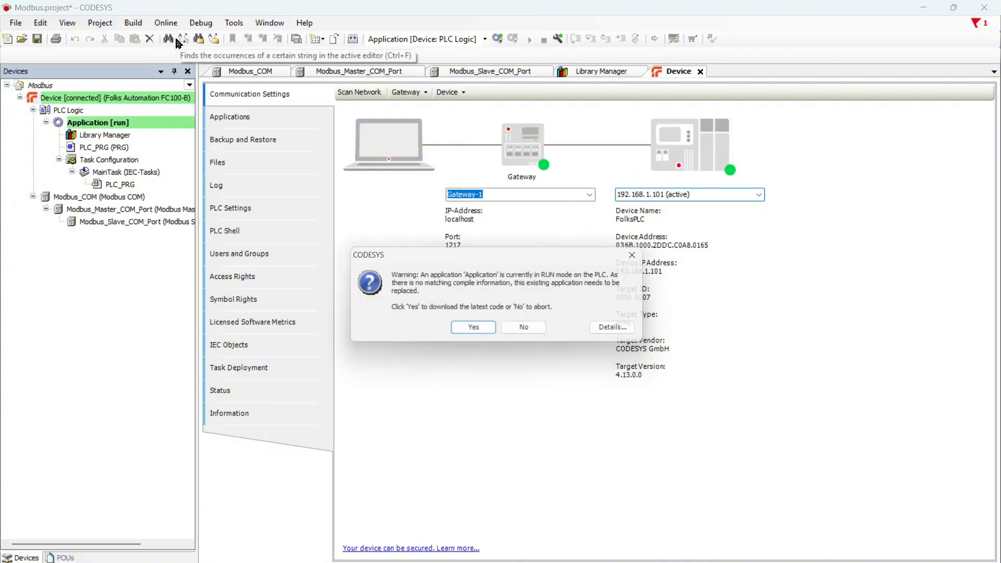
{"action": "left_click", "coordinate": [476, 331]}
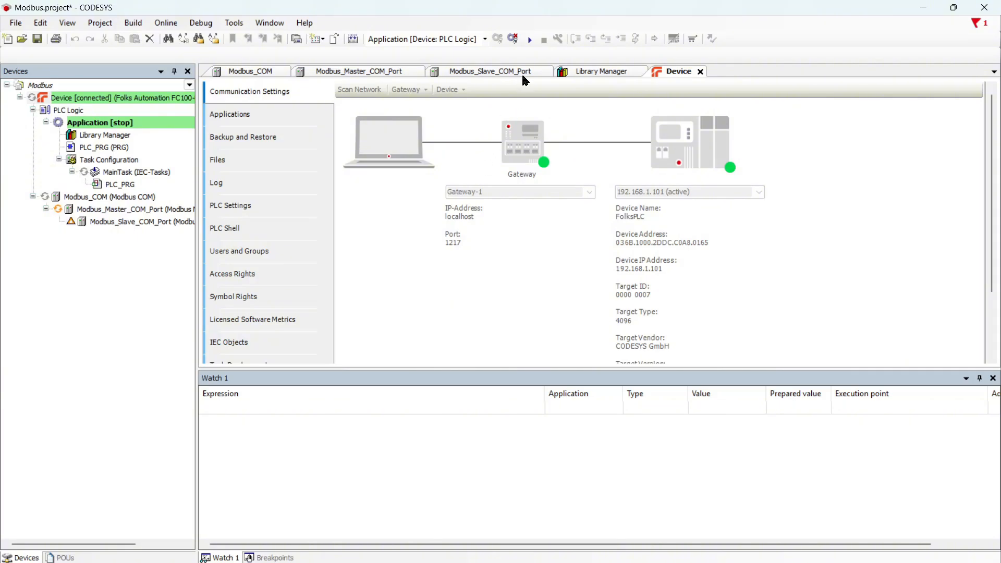
{"action": "left_click", "coordinate": [528, 40]}
- Open Modbus_Slave_COM_Port's I/O Mapping, expand INPUT and INPUT[0] bits, and check Bit0 and INPUT[1] values
{"action": "double_click", "coordinate": [119, 223]}
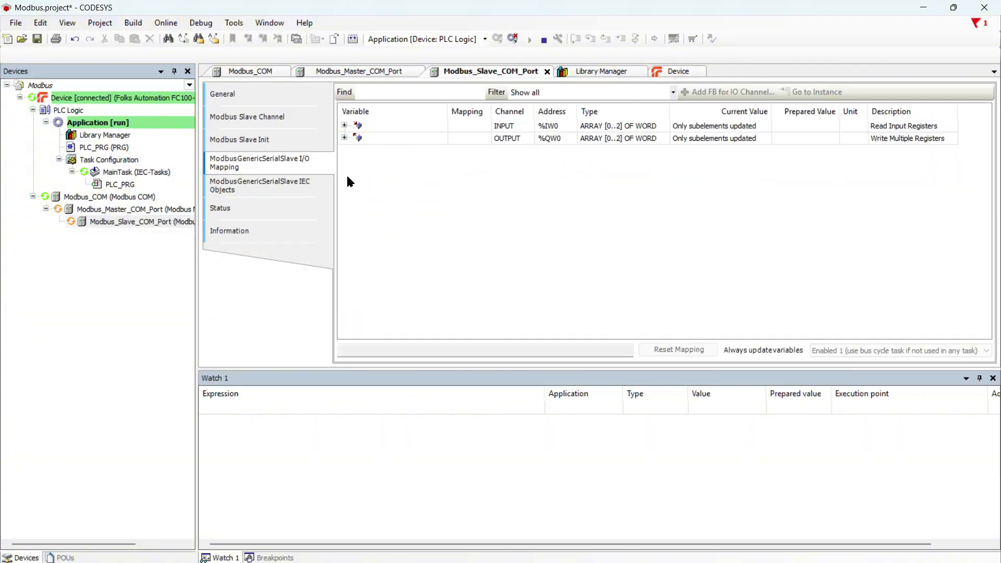
{"action": "left_click", "coordinate": [344, 126]}
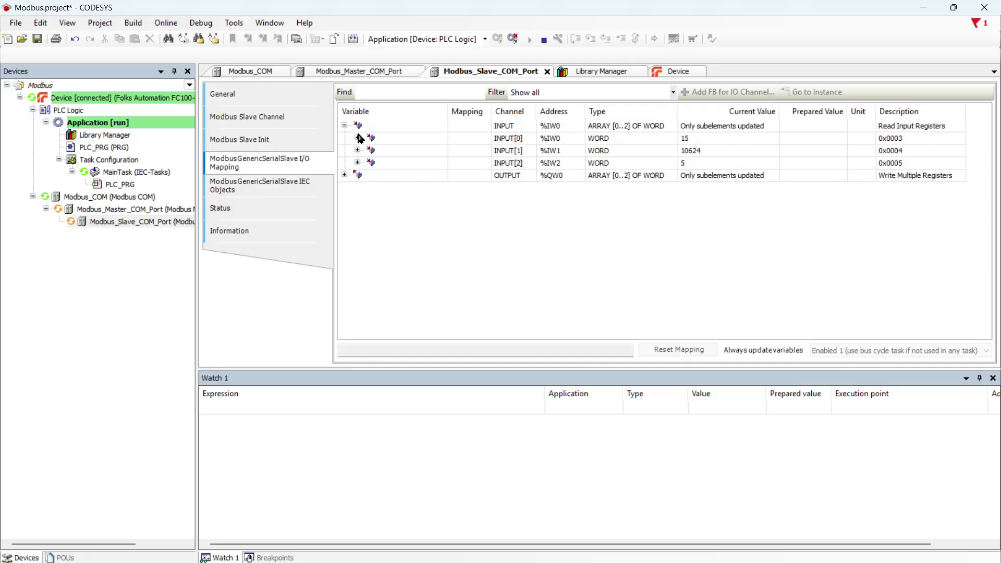
{"action": "left_click", "coordinate": [357, 139]}
{"action": "left_click", "coordinate": [698, 155]}
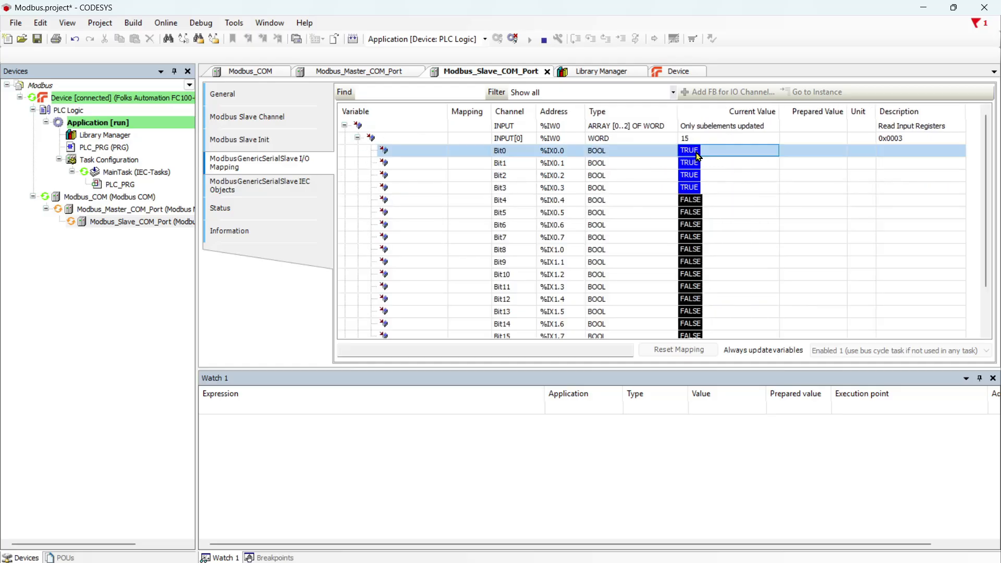
{"action": "left_click", "coordinate": [805, 154]}
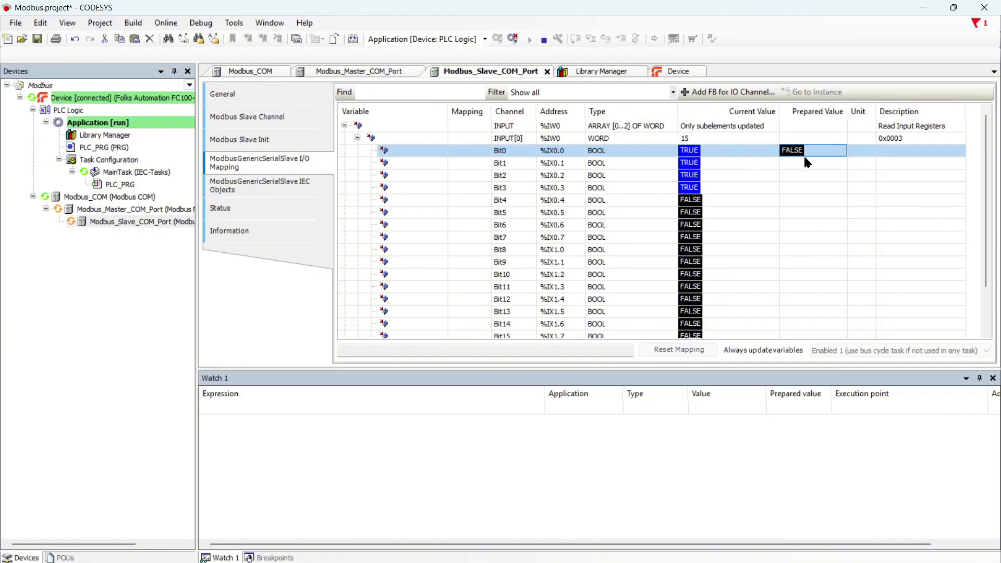
{"action": "left_click", "coordinate": [806, 154]}
{"action": "scroll", "coordinate": [532, 146], "scroll_direction": "down", "scroll_amount": 2}
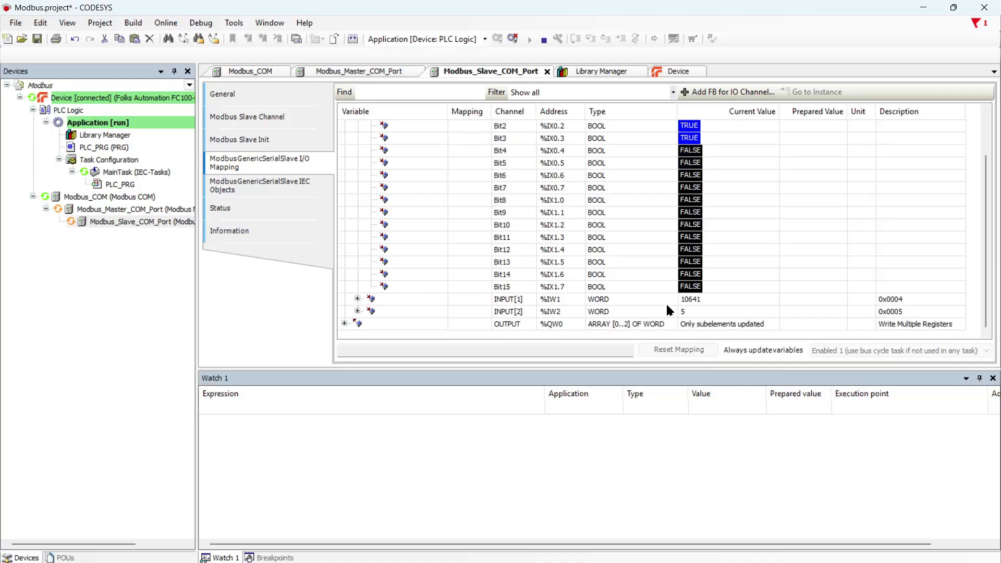
{"action": "left_click", "coordinate": [697, 301]}
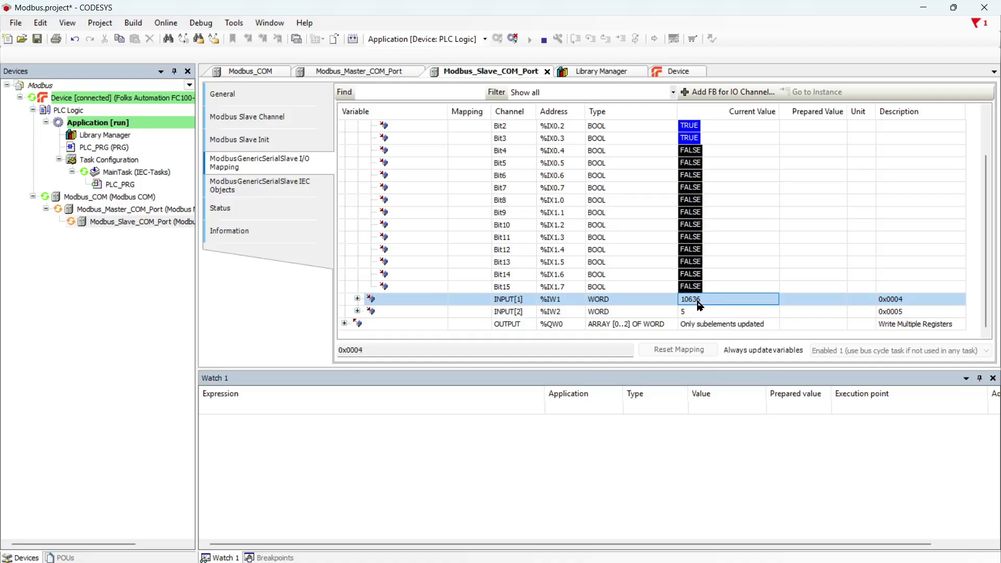
- Expand the OUTPUT registers, widen the Variable column, and collapse INPUT[0] again
{"action": "left_click", "coordinate": [344, 324]}
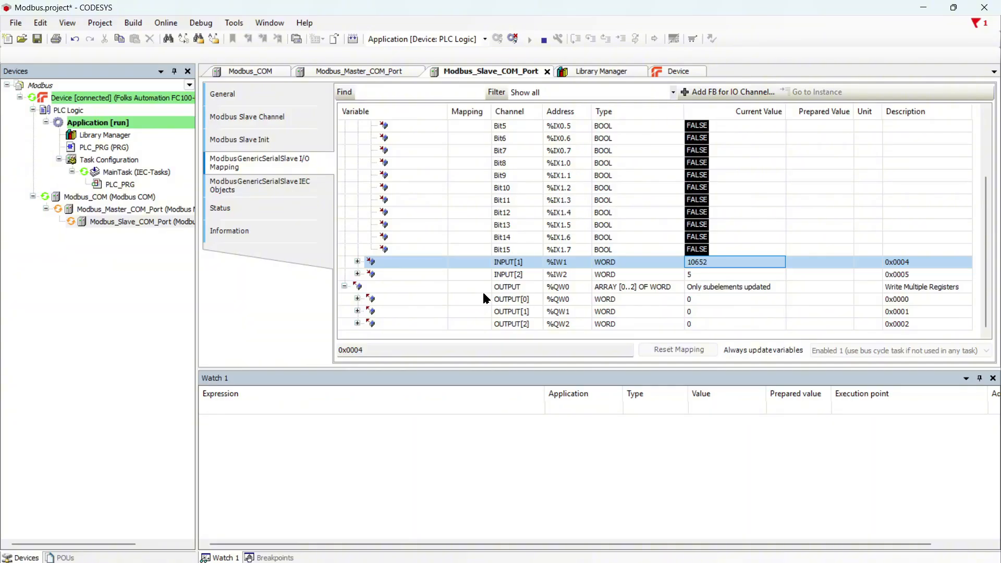
{"action": "scroll", "coordinate": [398, 240], "scroll_direction": "up", "scroll_amount": 3}
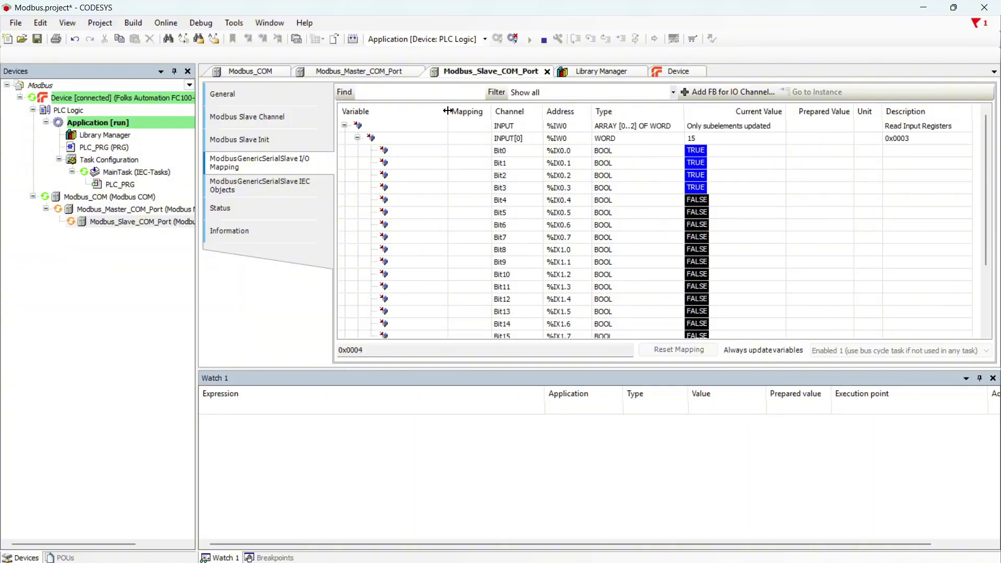
{"action": "left_click_drag", "start_coordinate": [447, 115], "coordinate": [510, 117]}
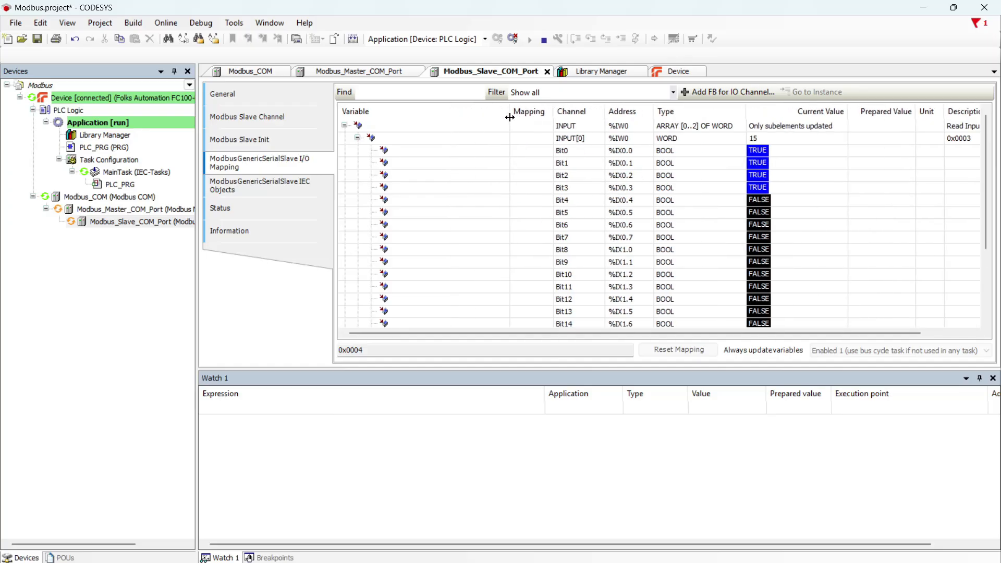
{"action": "left_click", "coordinate": [437, 152]}
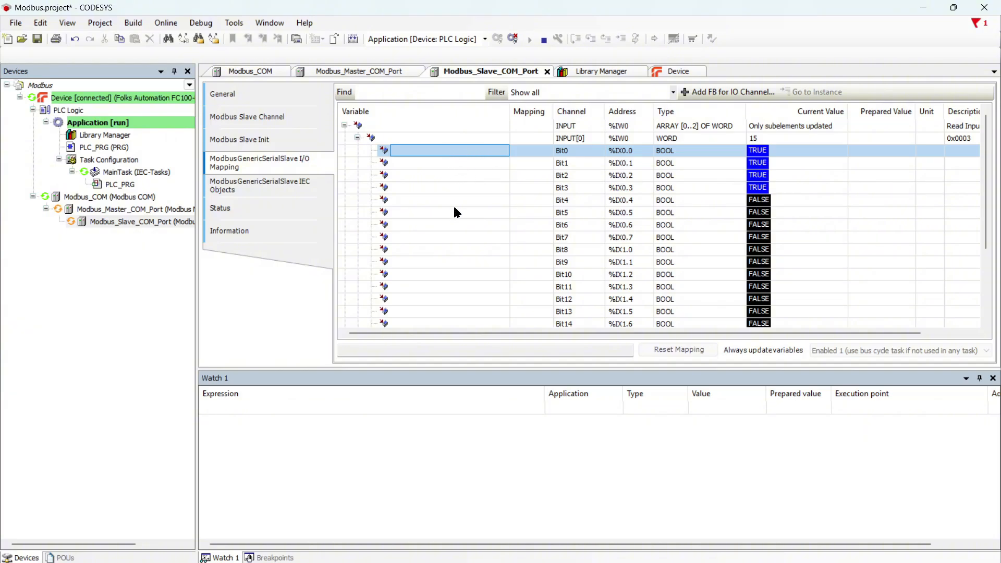
{"action": "left_click", "coordinate": [444, 139]}
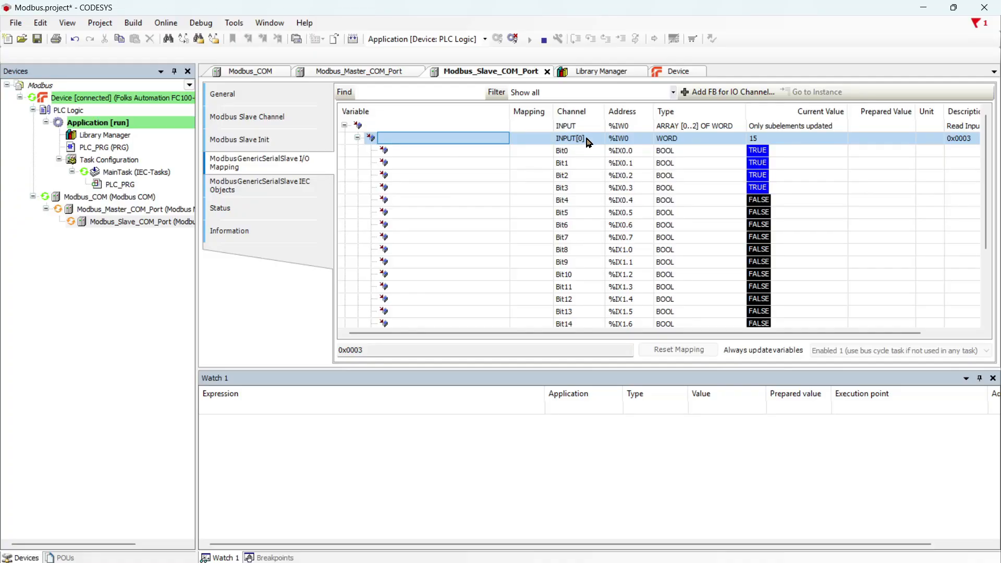
{"action": "left_click", "coordinate": [491, 155]}
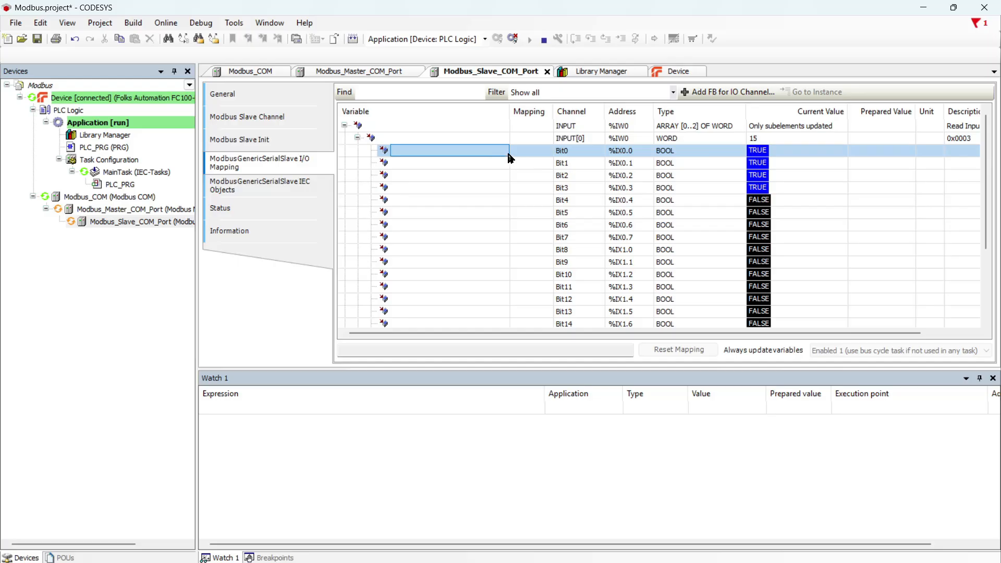
{"action": "left_click", "coordinate": [358, 138]}
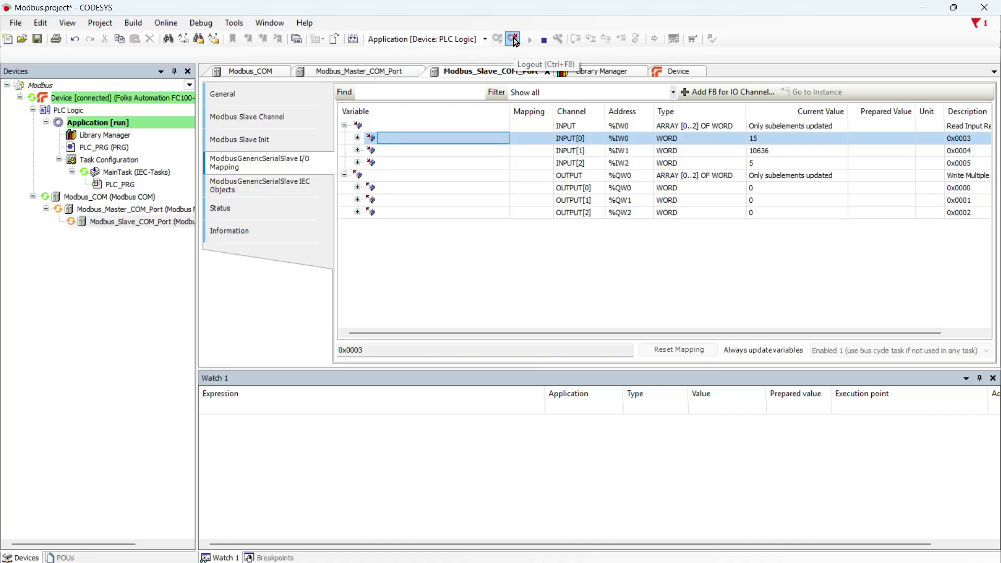
- Log out of the controller and add an Ethernet adapter under Device
{"action": "left_click", "coordinate": [514, 39]}
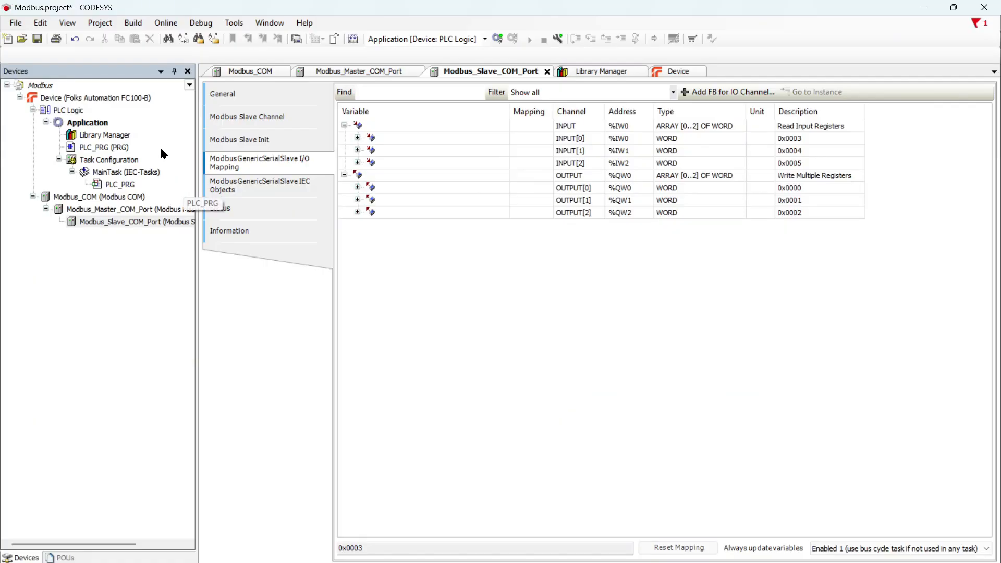
{"action": "left_click", "coordinate": [145, 99]}
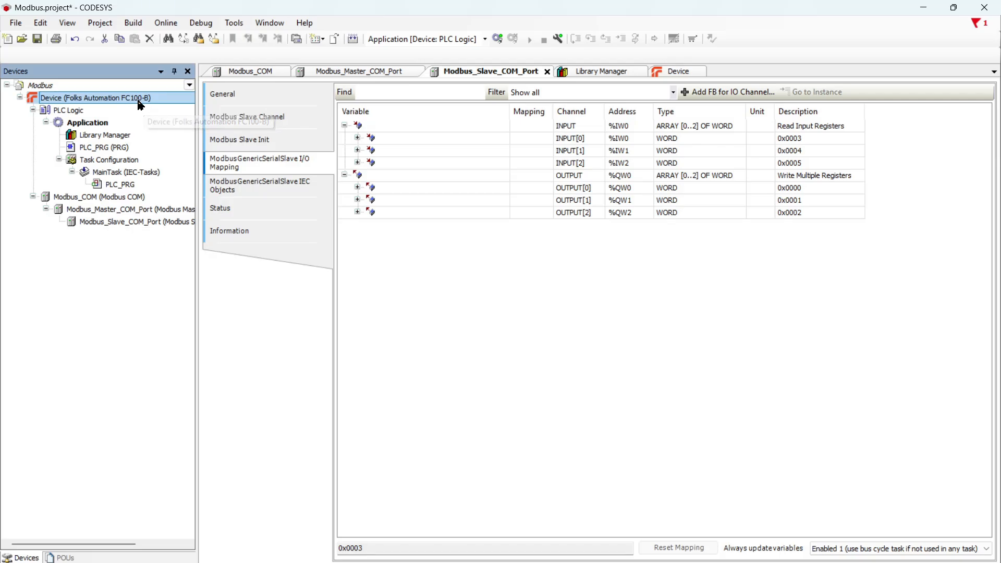
{"action": "right_click", "coordinate": [141, 106]}
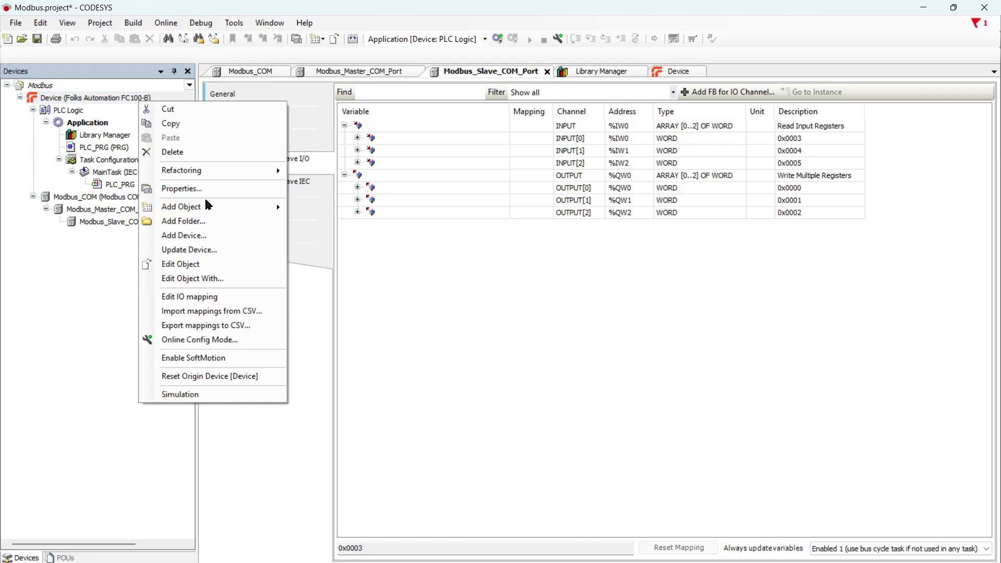
{"action": "left_click", "coordinate": [210, 233]}
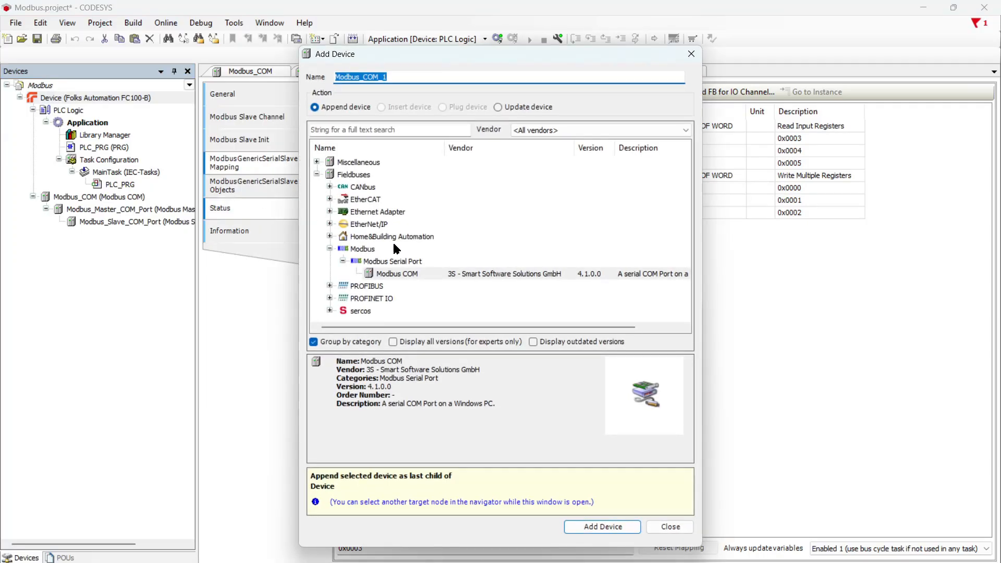
{"action": "left_click", "coordinate": [344, 261]}
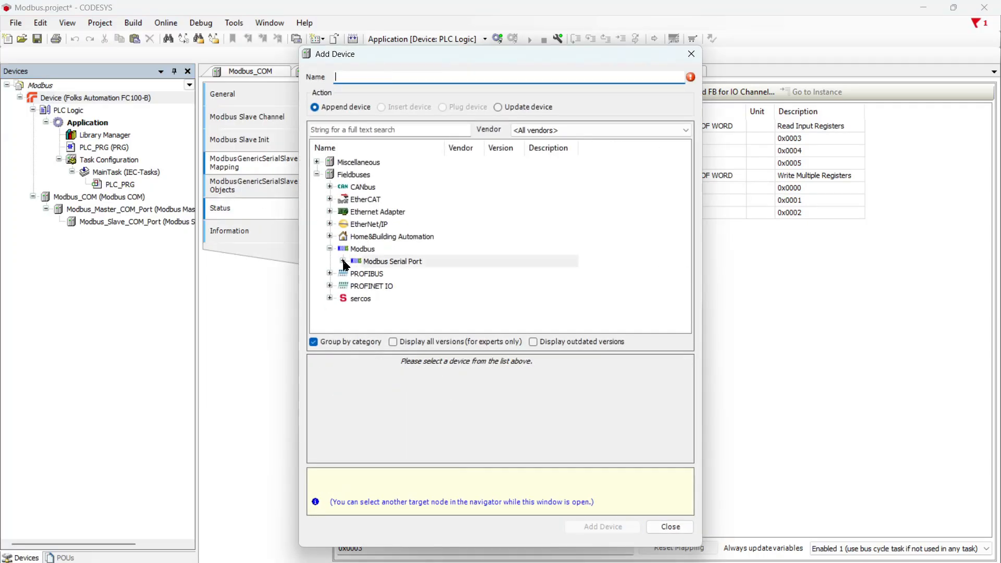
{"action": "left_click", "coordinate": [330, 249]}
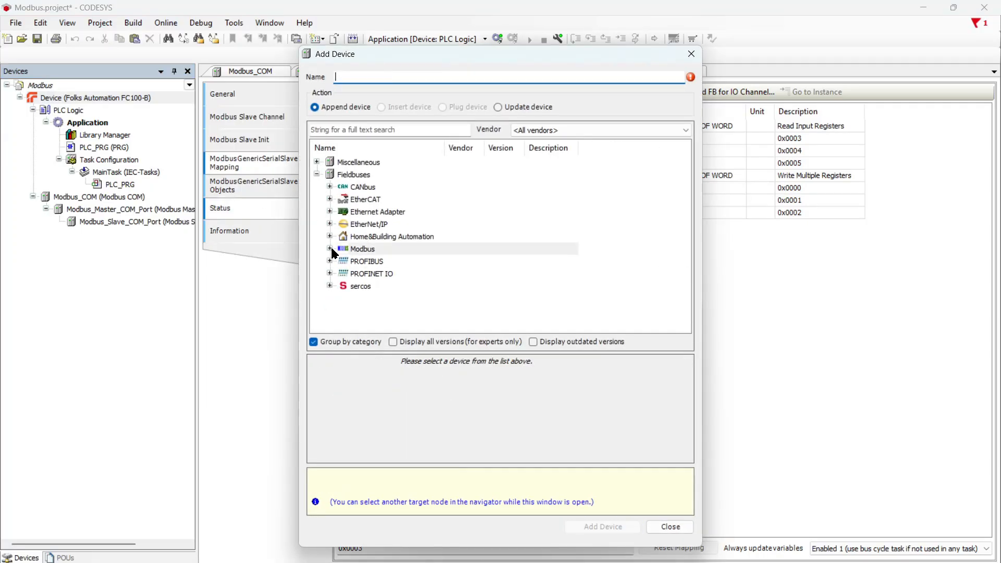
{"action": "left_click", "coordinate": [330, 212]}
{"action": "left_click", "coordinate": [372, 225]}
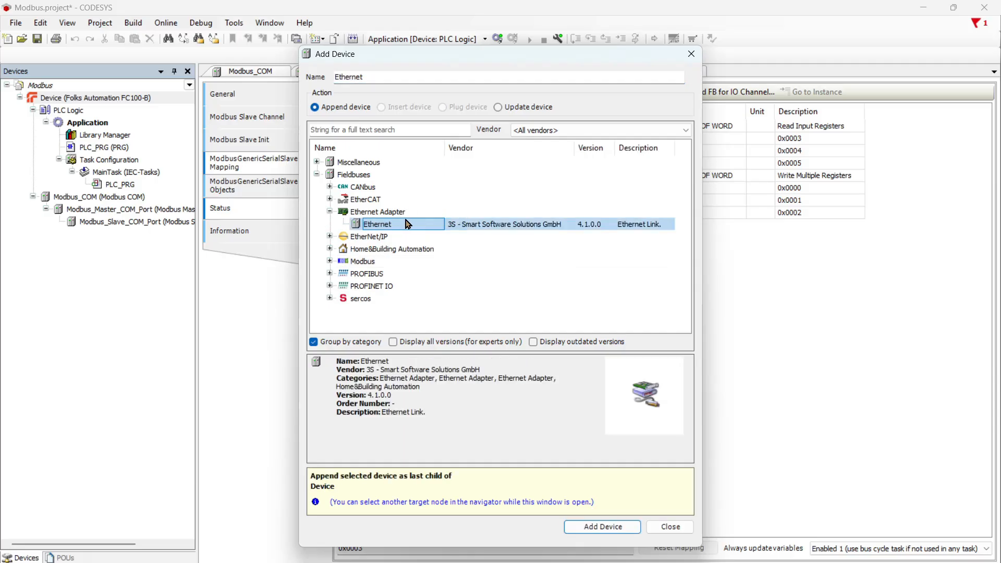
{"action": "left_click", "coordinate": [624, 528]}
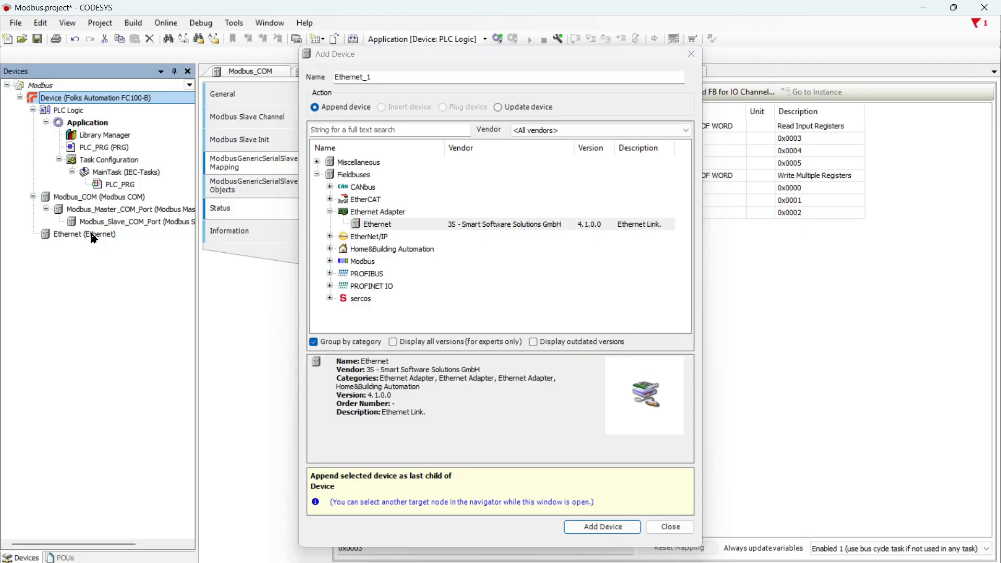
- Add a ModbusTCP Slave Device beneath the Ethernet adapter
{"action": "left_click", "coordinate": [91, 236]}
{"action": "left_click", "coordinate": [330, 188]}
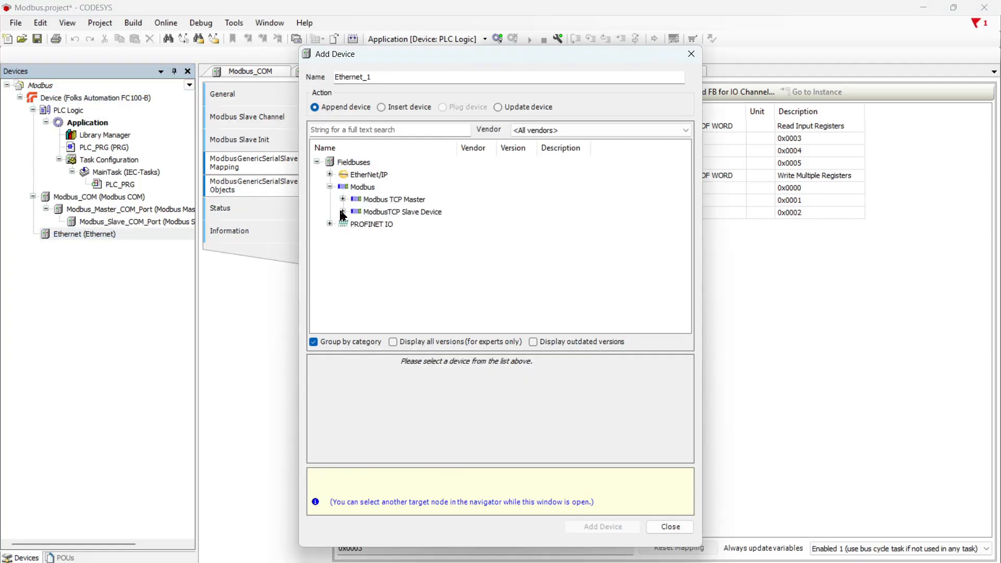
{"action": "left_click", "coordinate": [343, 213]}
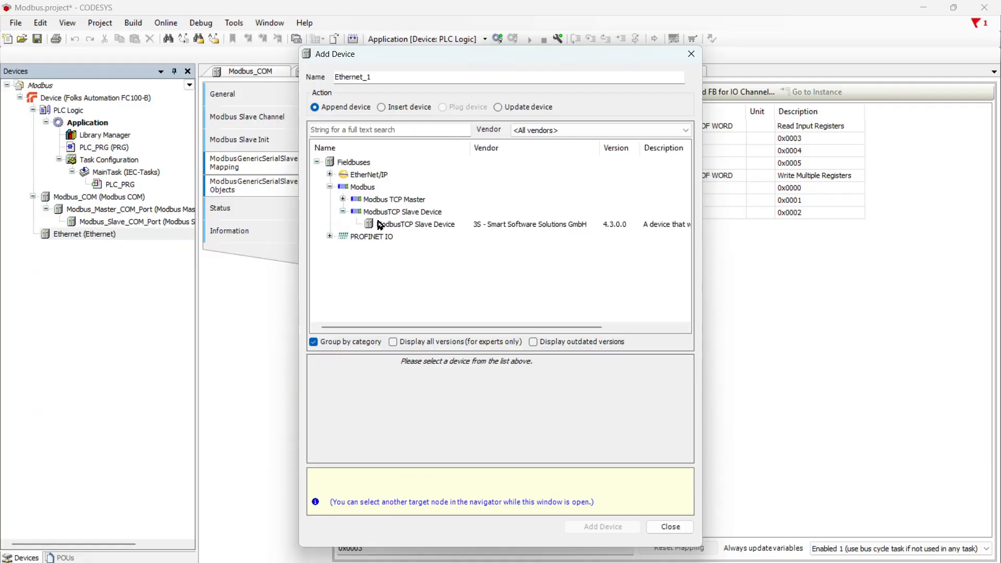
{"action": "left_click", "coordinate": [396, 228]}
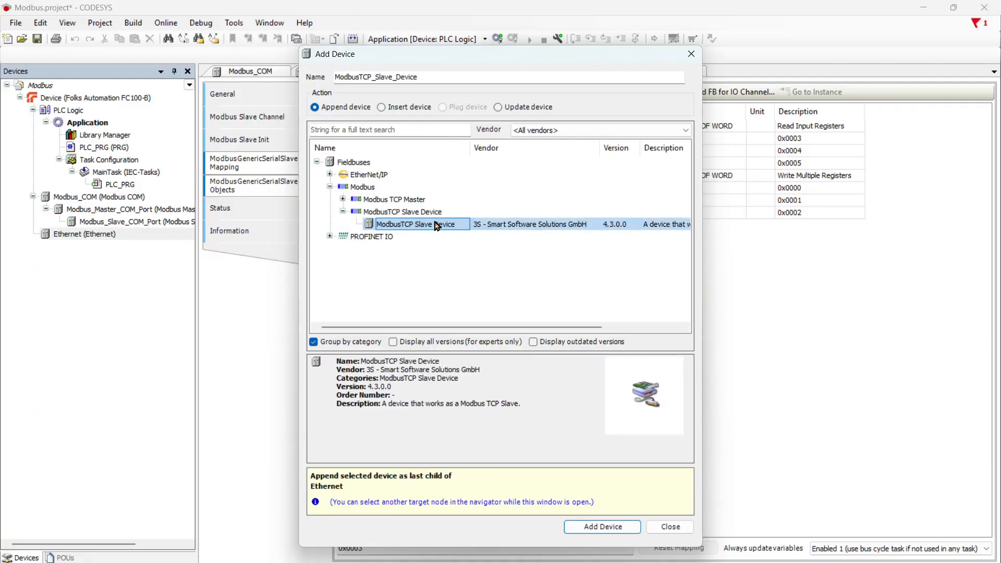
{"action": "left_click", "coordinate": [600, 526]}
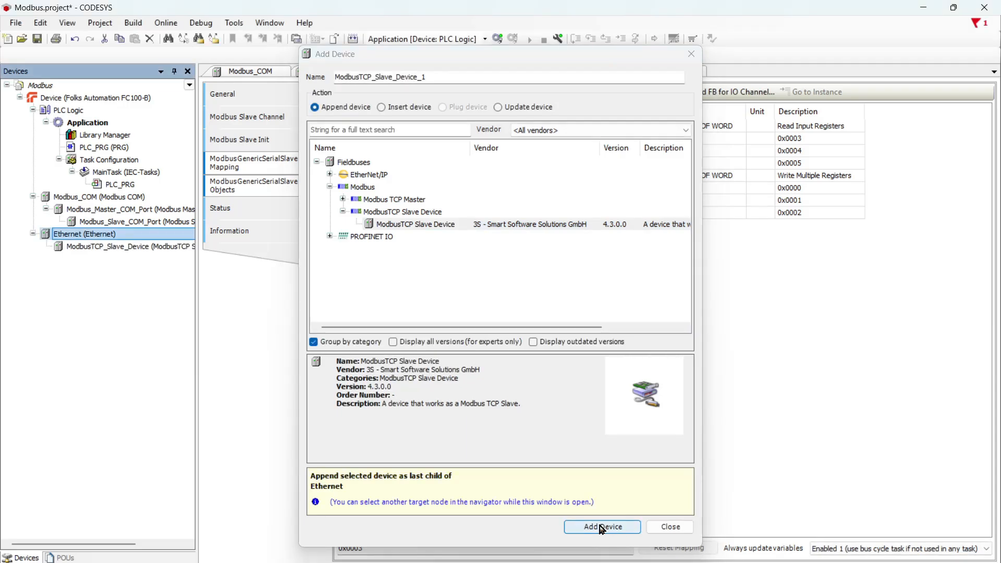
{"action": "left_click", "coordinate": [671, 527]}
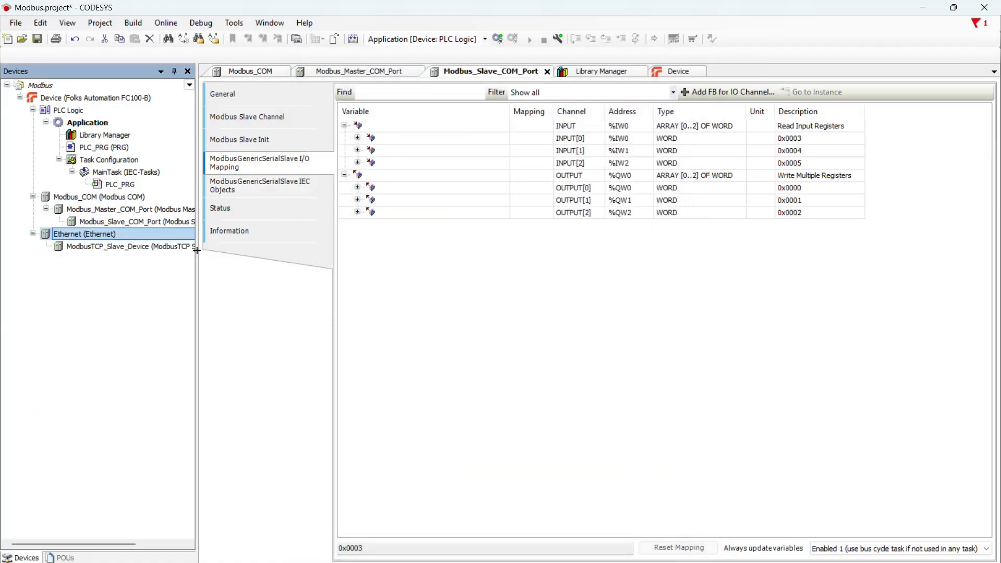
- Bind the Ethernet adapter to interface end1 at 192.168.1.101, subnet 255.255.255.0
{"action": "double_click", "coordinate": [147, 236]}
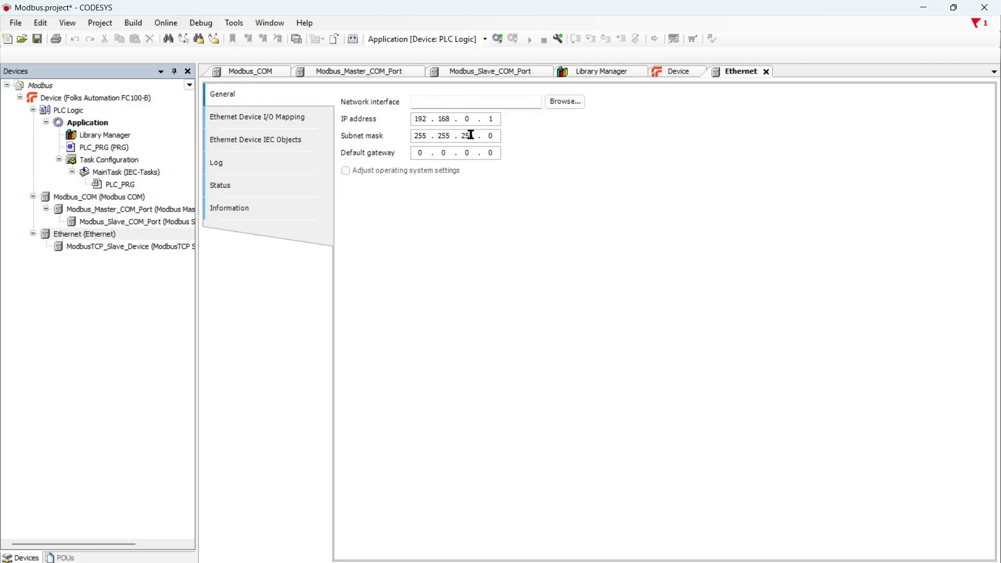
{"action": "left_click", "coordinate": [567, 103]}
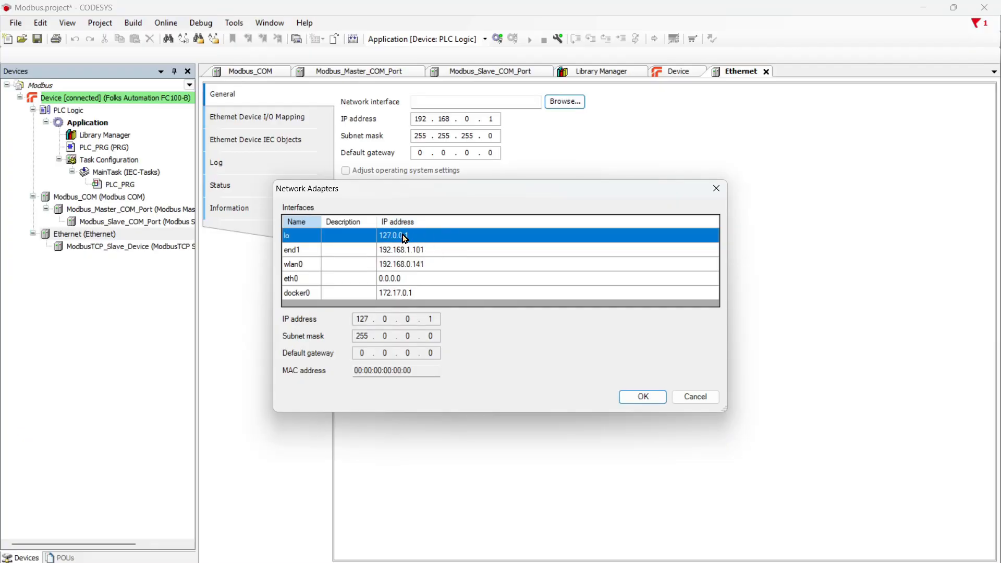
{"action": "left_click", "coordinate": [428, 250]}
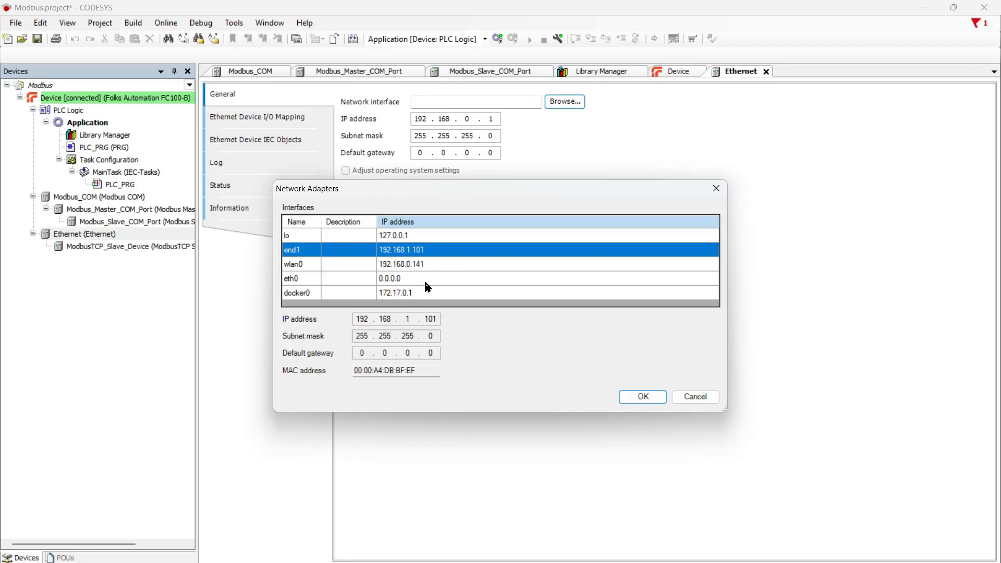
{"action": "left_click", "coordinate": [302, 281]}
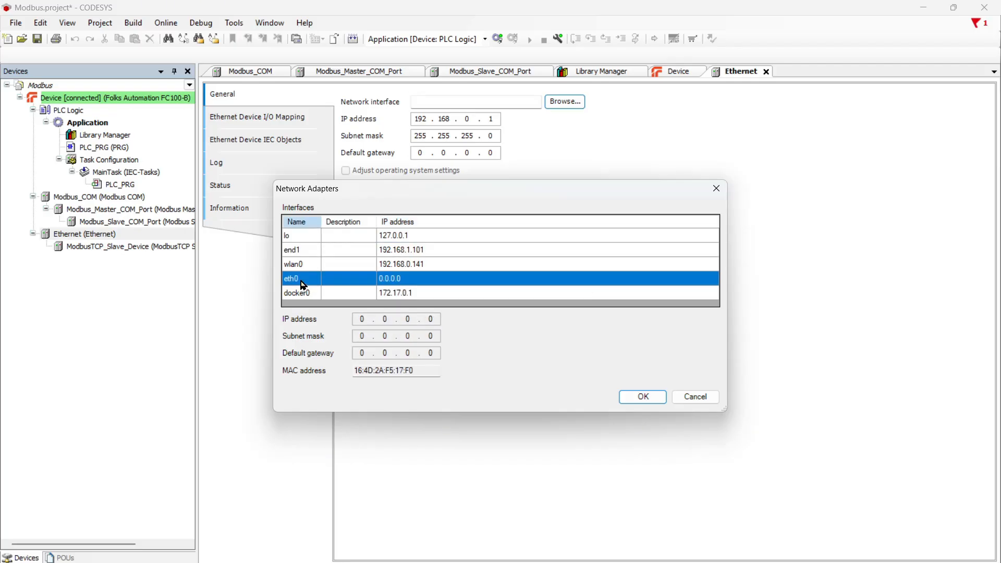
{"action": "mouse_move", "coordinate": [400, 276]}
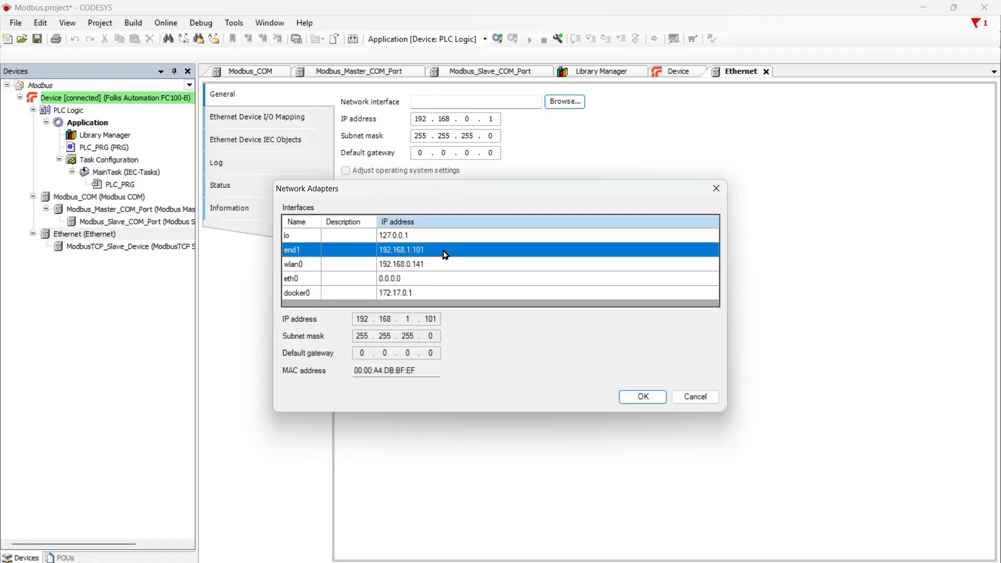
{"action": "left_click", "coordinate": [642, 398]}
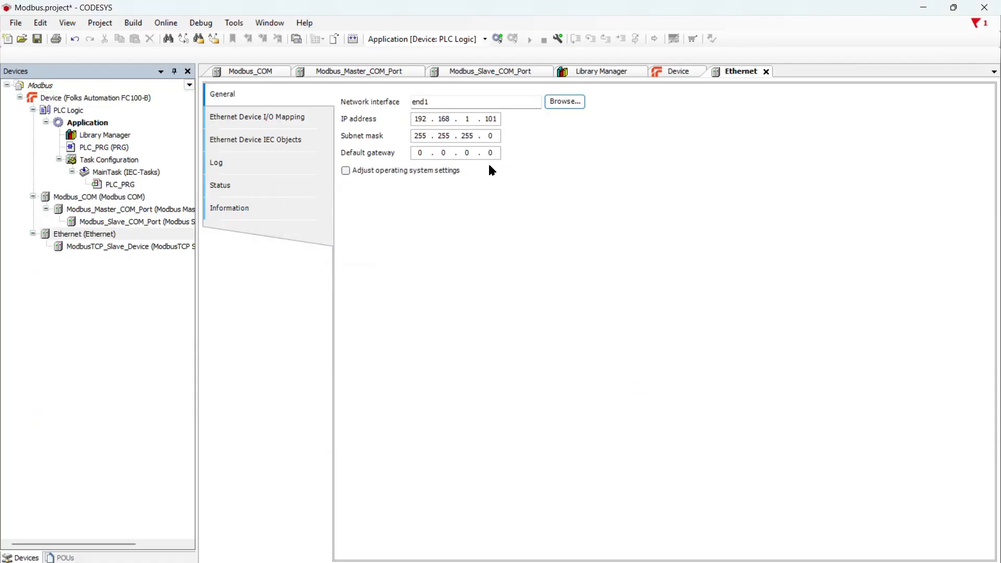
- Set the ModbusTCP_Slave_Device's Always update variables to Enabled 1 in I/O Mapping
{"action": "double_click", "coordinate": [128, 248]}
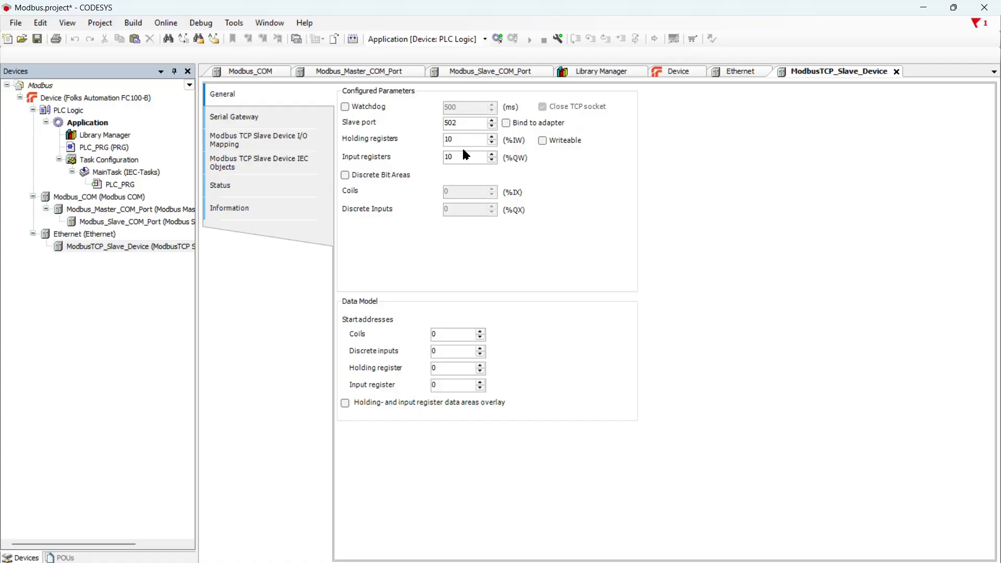
{"action": "left_click", "coordinate": [347, 176]}
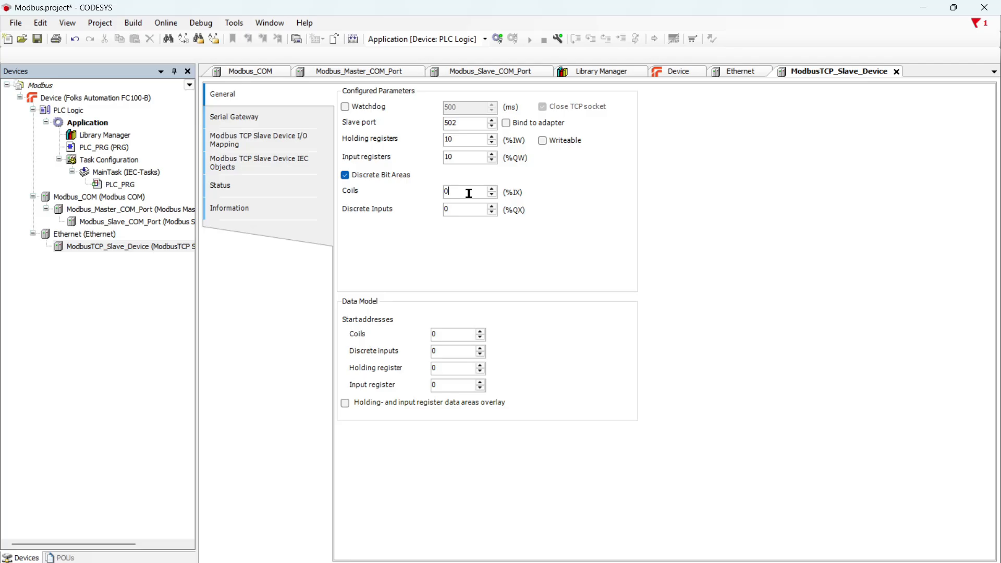
{"action": "left_click", "coordinate": [346, 176]}
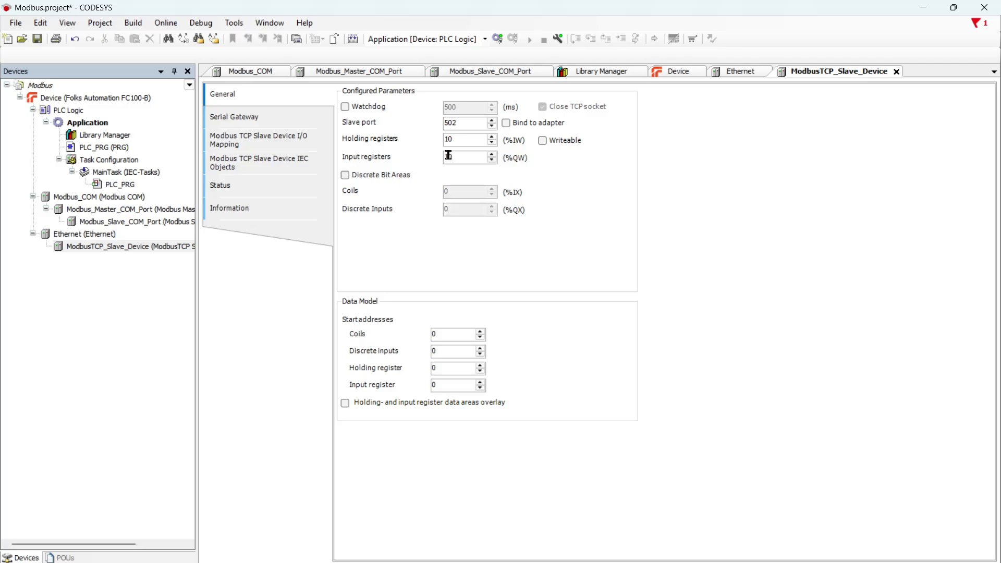
{"action": "left_click", "coordinate": [286, 126]}
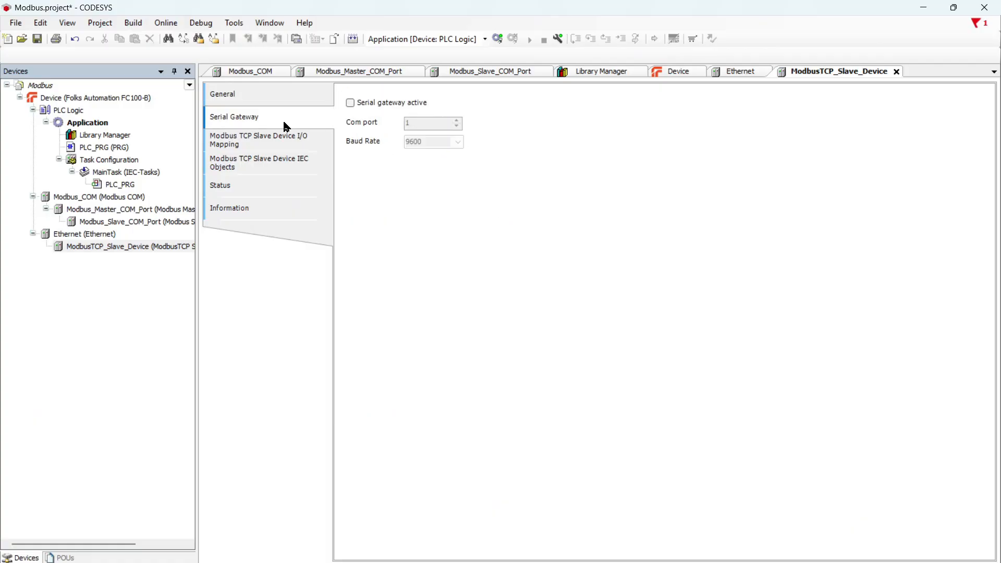
{"action": "left_click", "coordinate": [280, 140]}
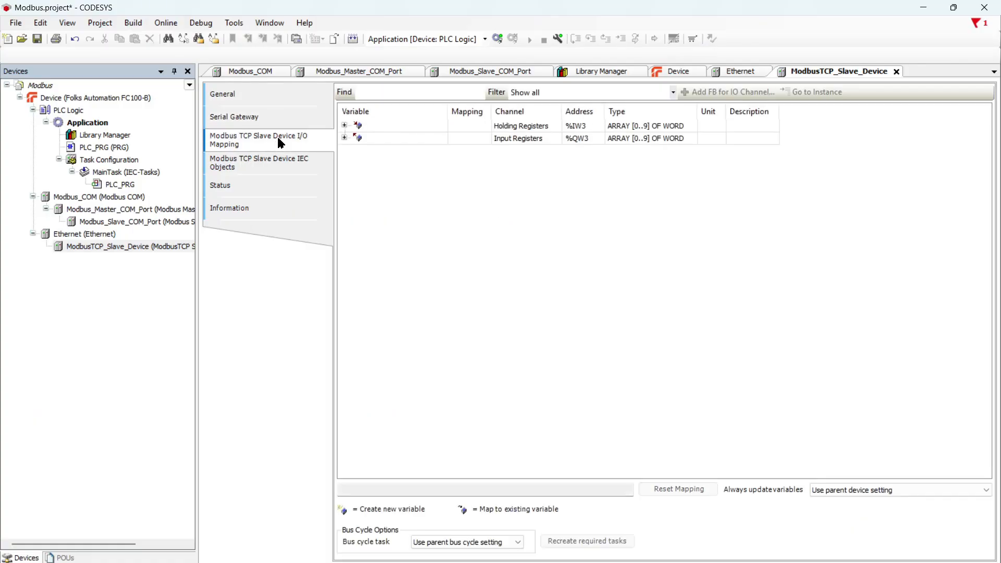
{"action": "left_click", "coordinate": [841, 491]}
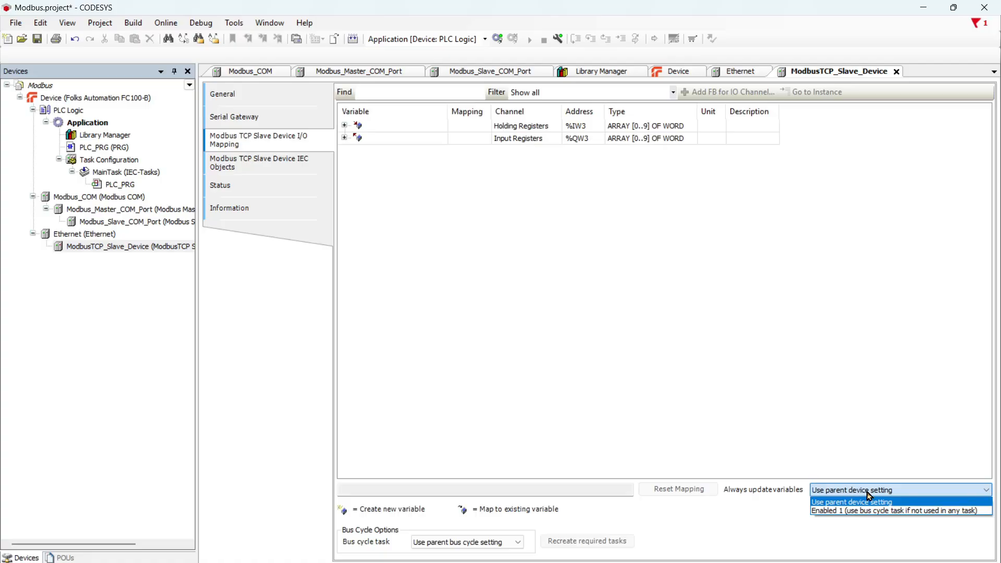
{"action": "left_click", "coordinate": [849, 512]}
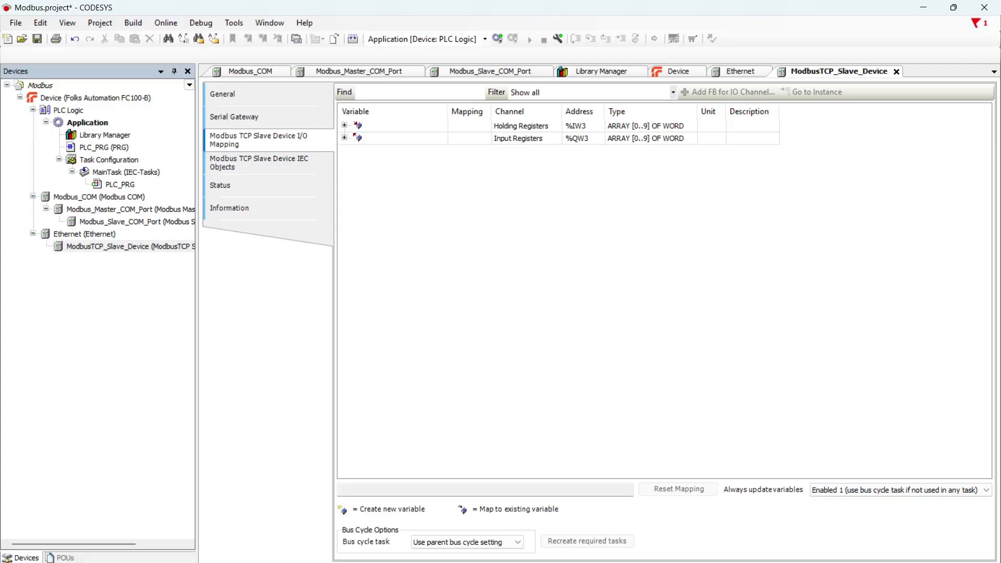
- Open the controller's Node-RED editor at 192.168.1.101:1880 in a new Chrome tab
{"action": "key", "text": "alt+Tab"}
{"action": "scroll", "coordinate": [539, 205], "scroll_direction": "down", "scroll_amount": 5}
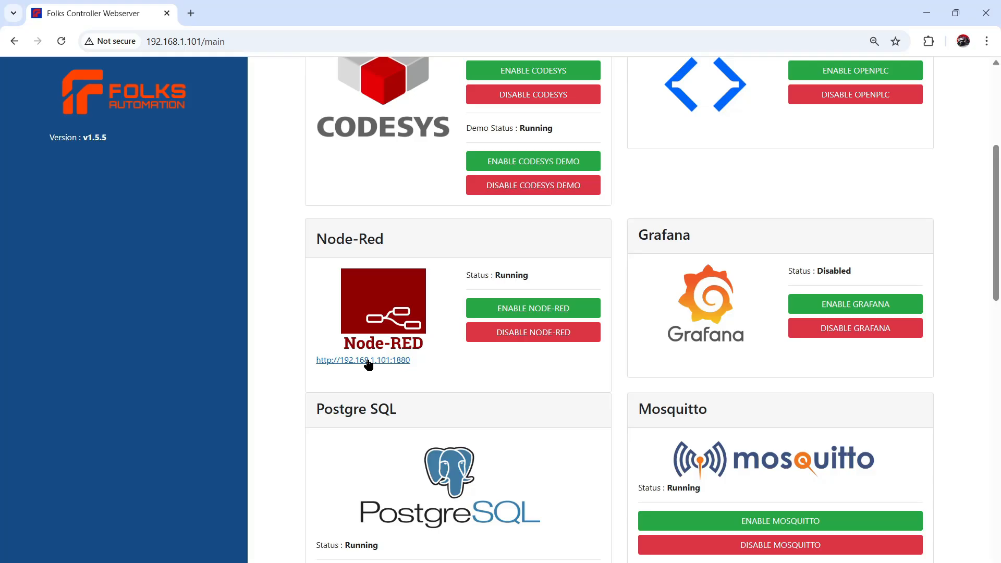
{"action": "right_click", "coordinate": [368, 364]}
{"action": "left_click", "coordinate": [392, 373]}
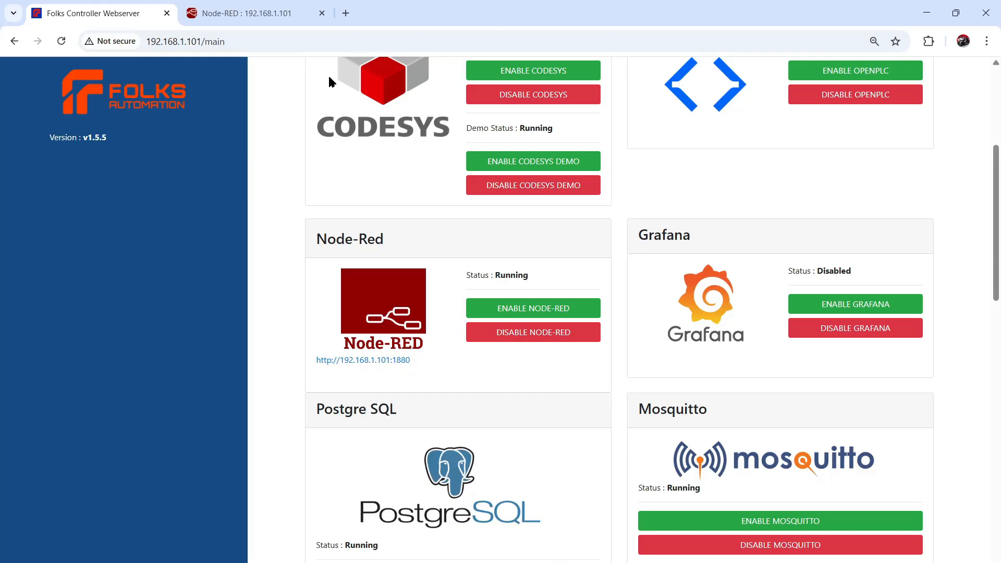
{"action": "left_click", "coordinate": [263, 5]}
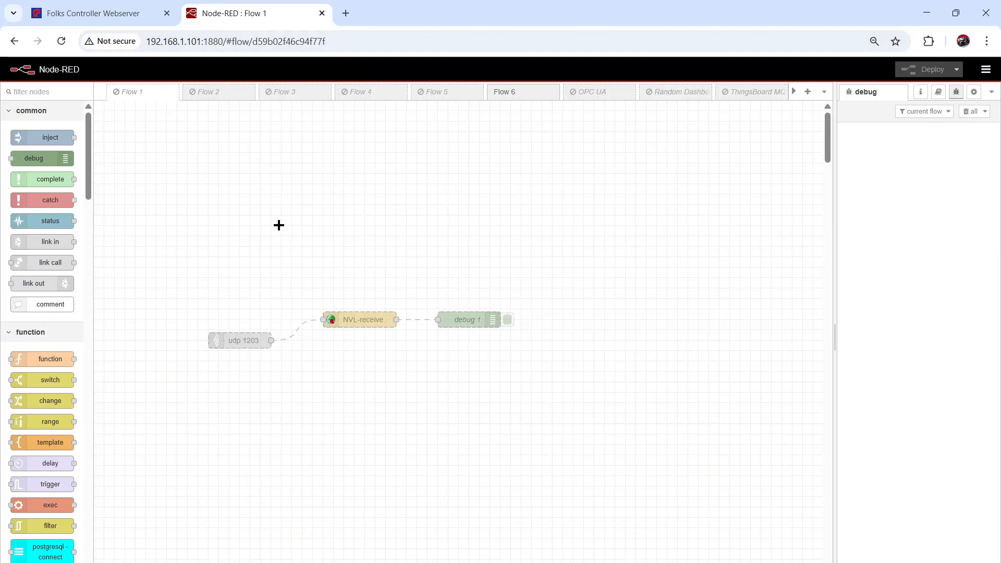
- Enable Flow 1 and delete its old udp 1203, NVL-receive and debug nodes
{"action": "right_click", "coordinate": [140, 101]}
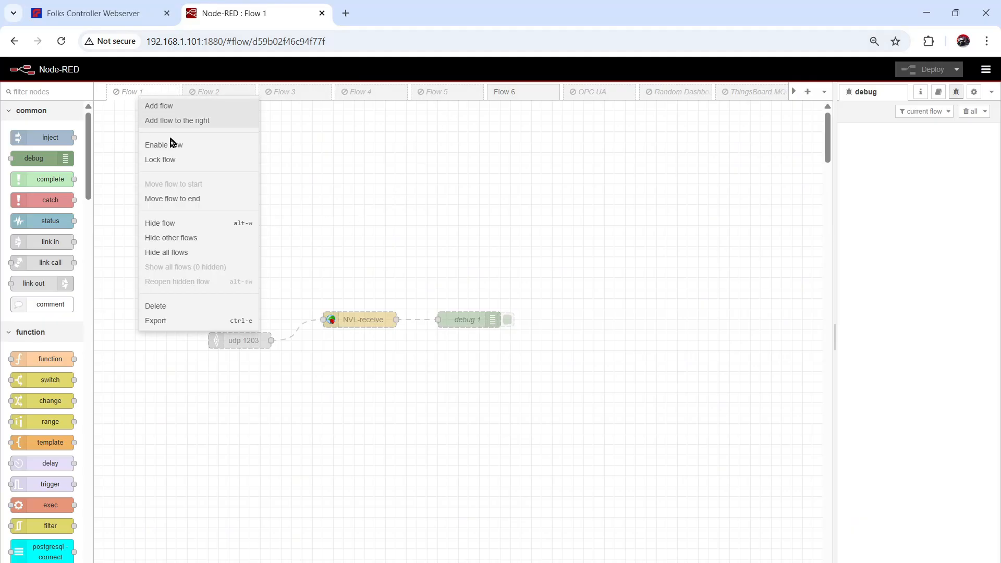
{"action": "left_click", "coordinate": [198, 146]}
{"action": "left_click_drag", "start_coordinate": [183, 292], "coordinate": [593, 368]}
{"action": "key", "text": "Delete"}
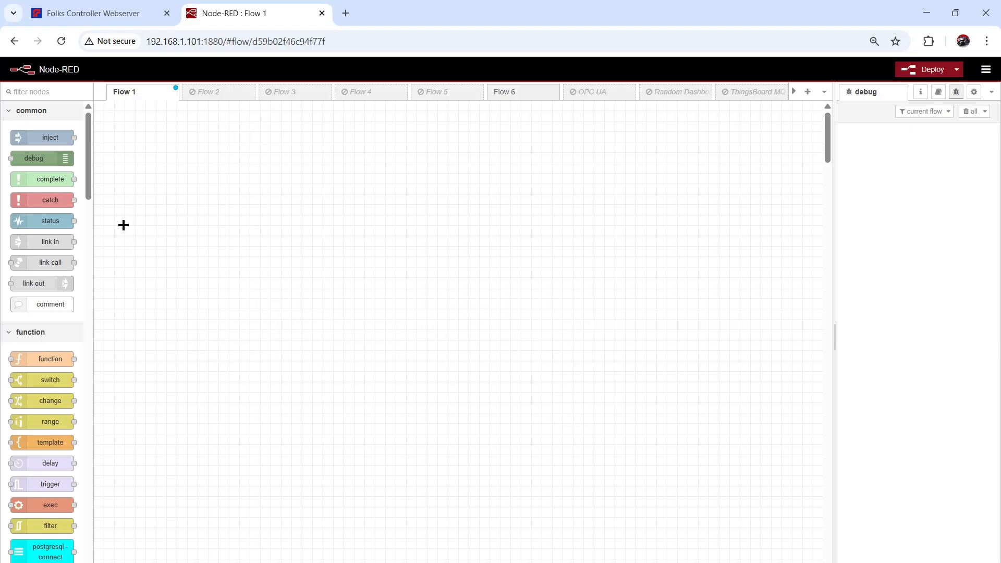
- Add a Modbus Read node and a Modbus Write node to Flow 1, placing Write further right
{"action": "scroll", "coordinate": [44, 360], "scroll_direction": "down", "scroll_amount": 20}
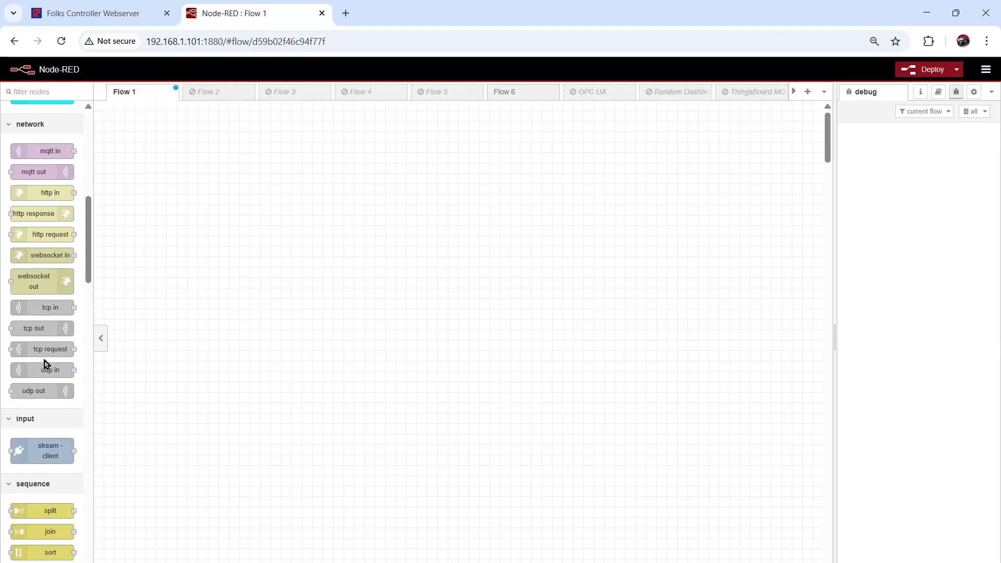
{"action": "scroll", "coordinate": [43, 359], "scroll_direction": "down", "scroll_amount": 3}
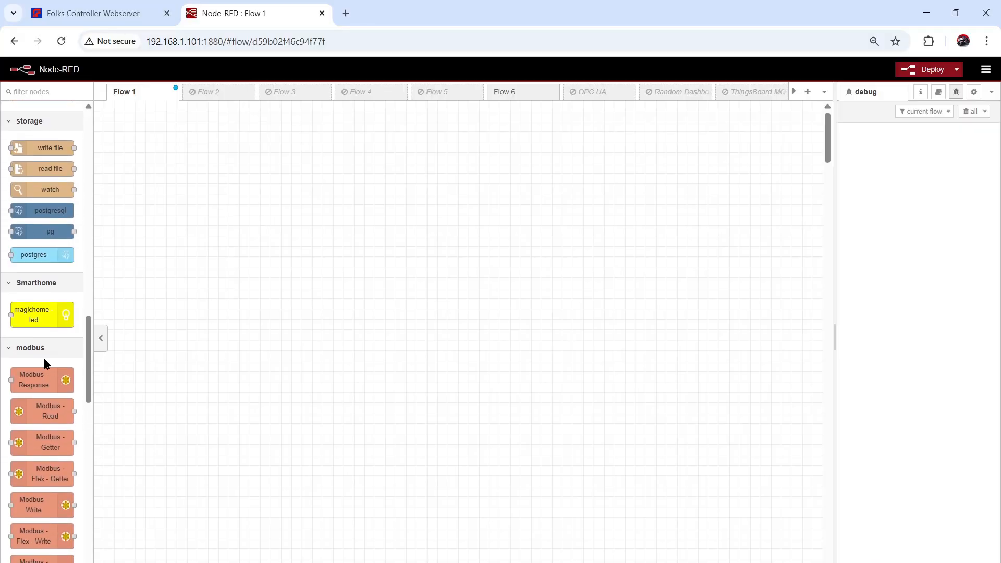
{"action": "scroll", "coordinate": [43, 358], "scroll_direction": "down", "scroll_amount": 3}
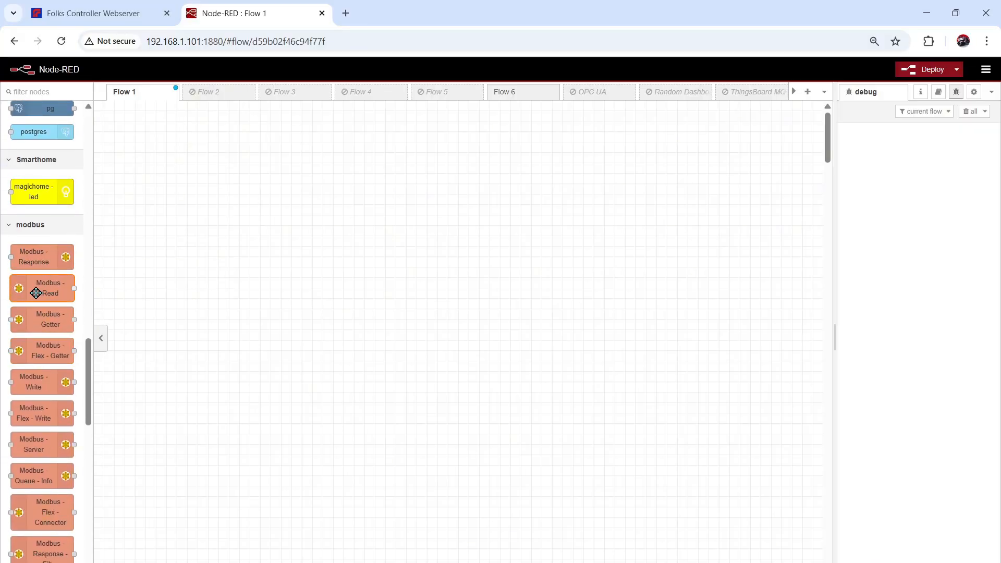
{"action": "left_click_drag", "start_coordinate": [45, 290], "coordinate": [232, 197]}
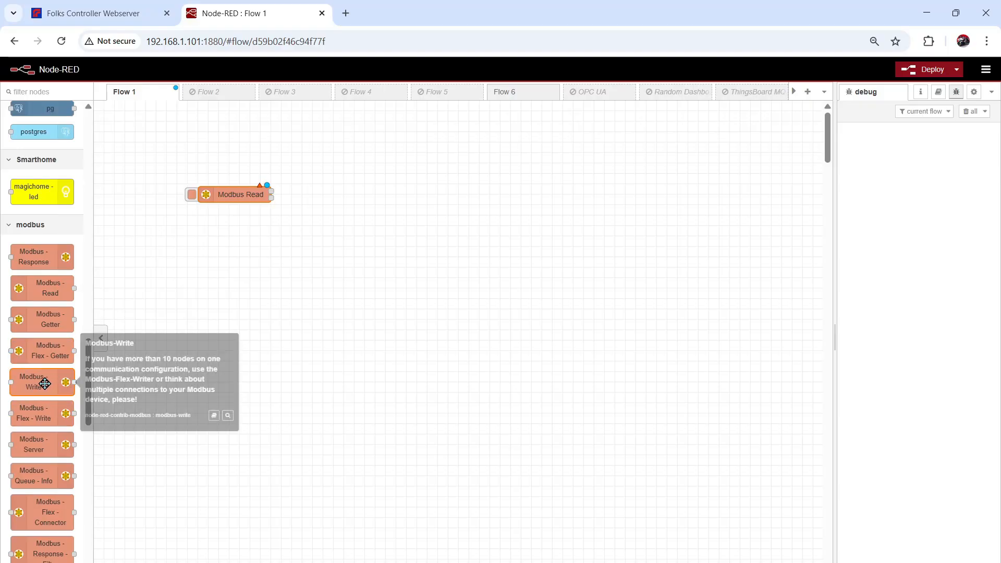
{"action": "left_click_drag", "start_coordinate": [44, 384], "coordinate": [347, 277]}
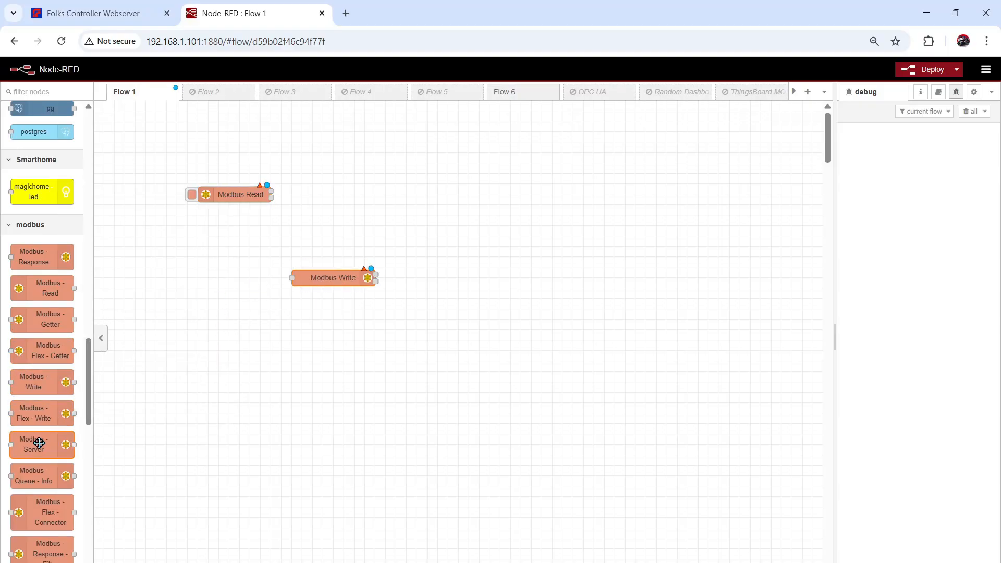
{"action": "scroll", "coordinate": [38, 443], "scroll_direction": "down", "scroll_amount": 5}
{"action": "scroll", "coordinate": [39, 443], "scroll_direction": "up", "scroll_amount": 5}
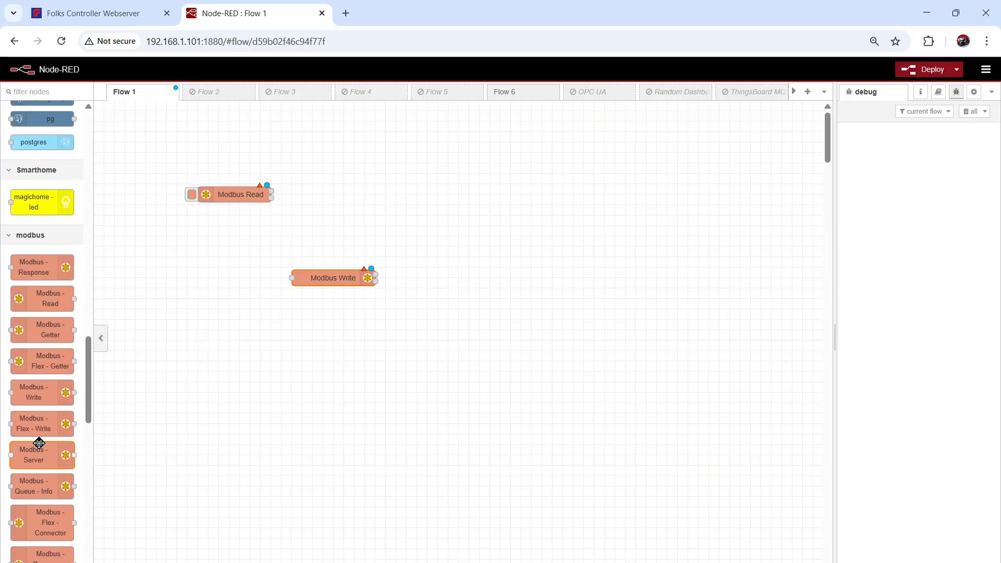
{"action": "scroll", "coordinate": [40, 442], "scroll_direction": "down", "scroll_amount": 15}
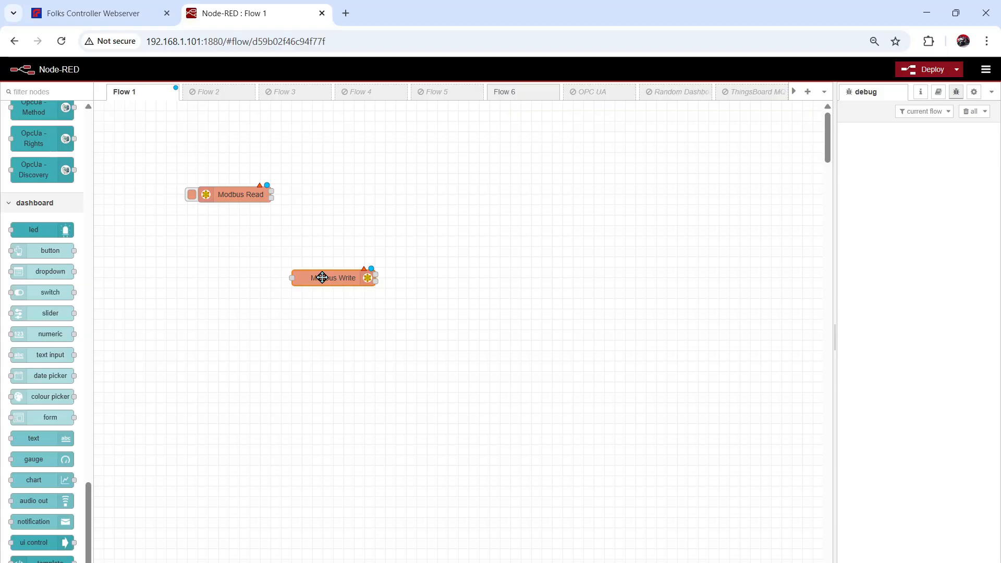
{"action": "left_click_drag", "start_coordinate": [322, 277], "coordinate": [392, 279]}
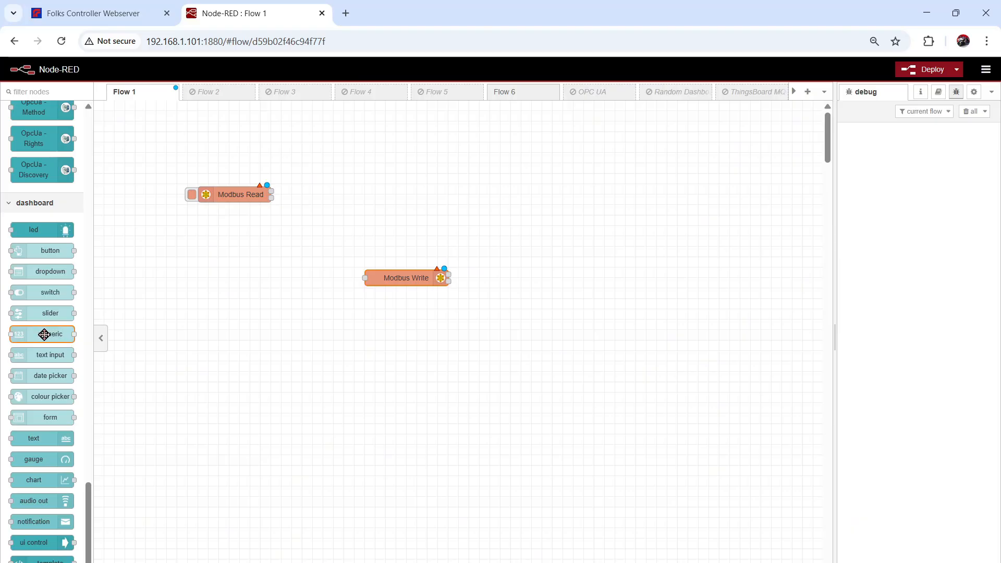
- Add a dashboard text input node wired into Modbus Write and open its settings
{"action": "mouse_move", "coordinate": [43, 335]}
{"action": "left_click_drag", "start_coordinate": [44, 334], "coordinate": [233, 278]}
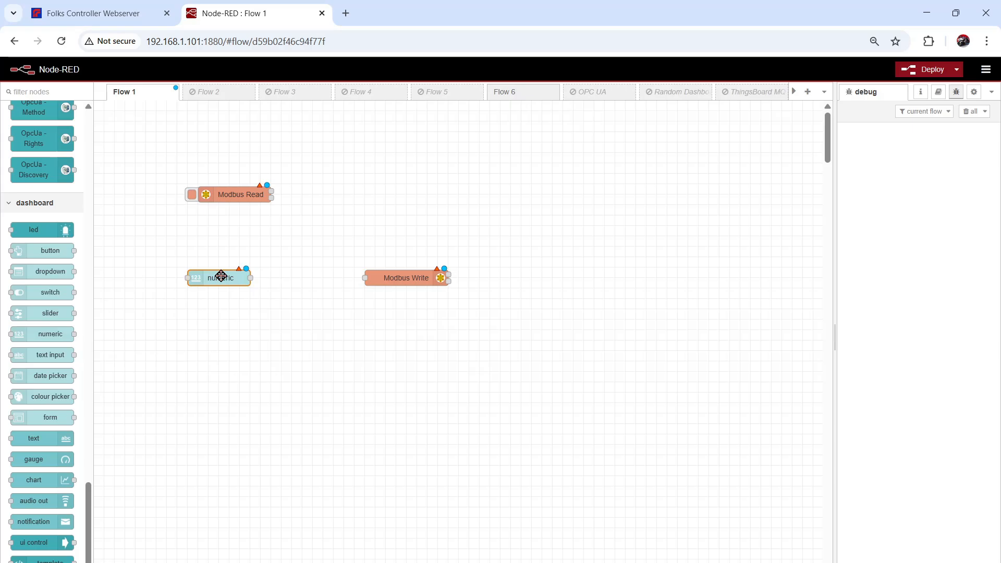
{"action": "key", "text": "Delete"}
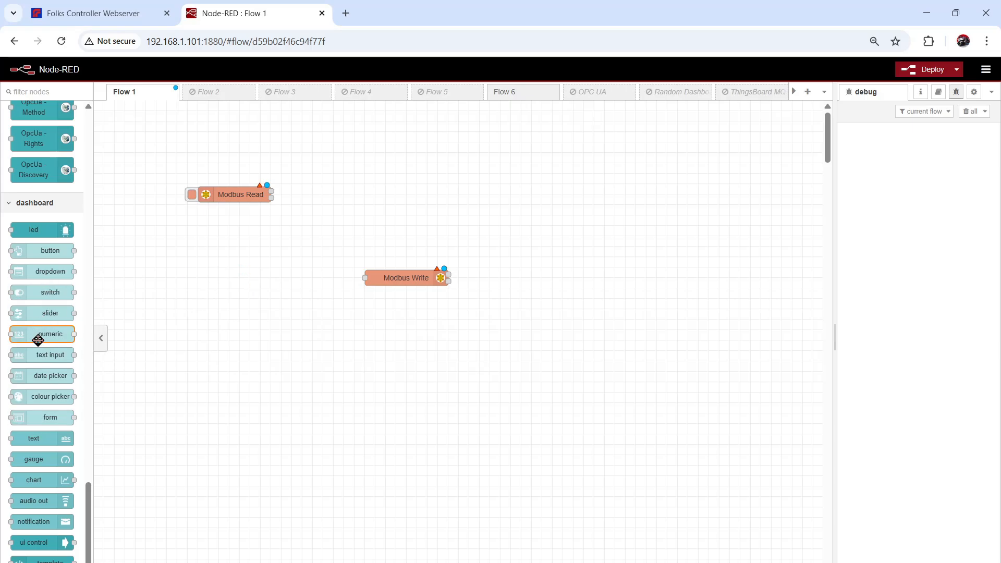
{"action": "left_click_drag", "start_coordinate": [45, 355], "coordinate": [384, 277]}
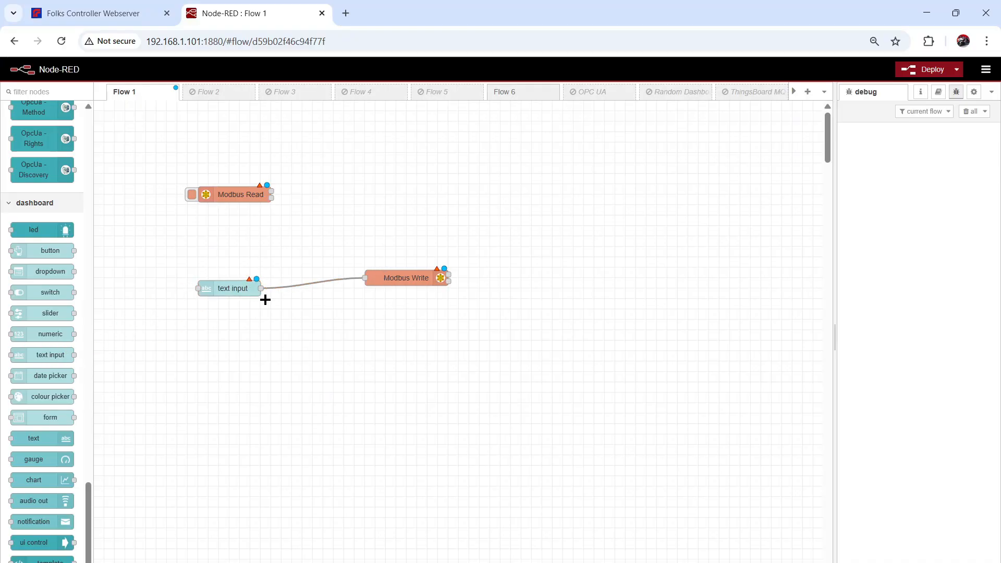
{"action": "double_click", "coordinate": [233, 288]}
- Make the text input a number field labelled 'Modbus write' in [Home] Default, aligning Modbus Write beside it
{"action": "left_click", "coordinate": [689, 166]}
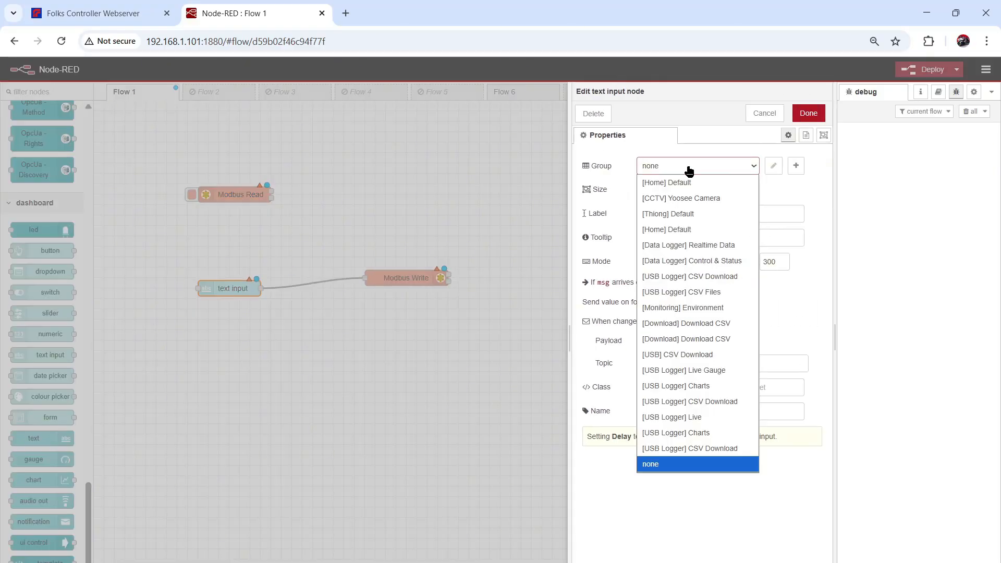
{"action": "left_click", "coordinate": [718, 229]}
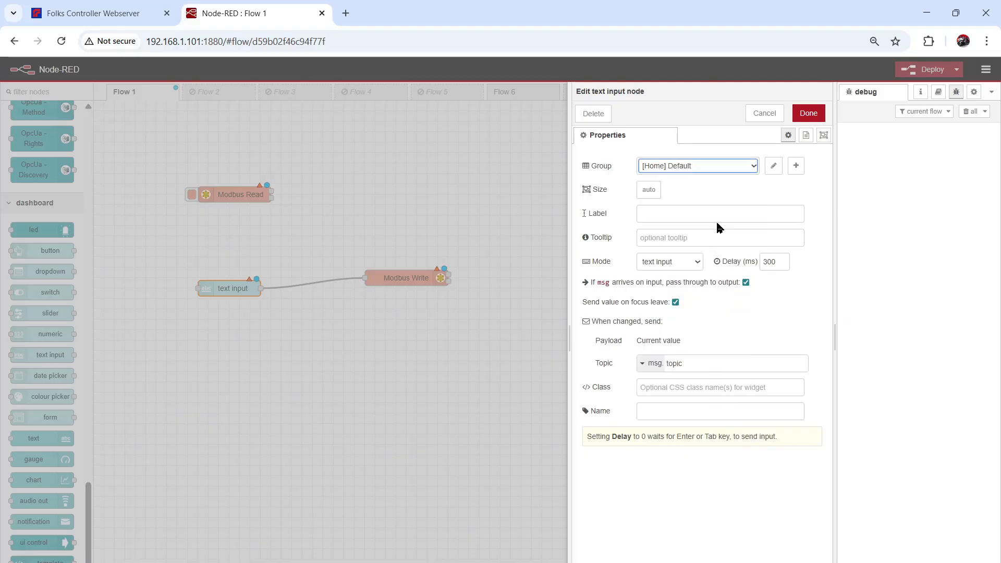
{"action": "left_click", "coordinate": [692, 268]}
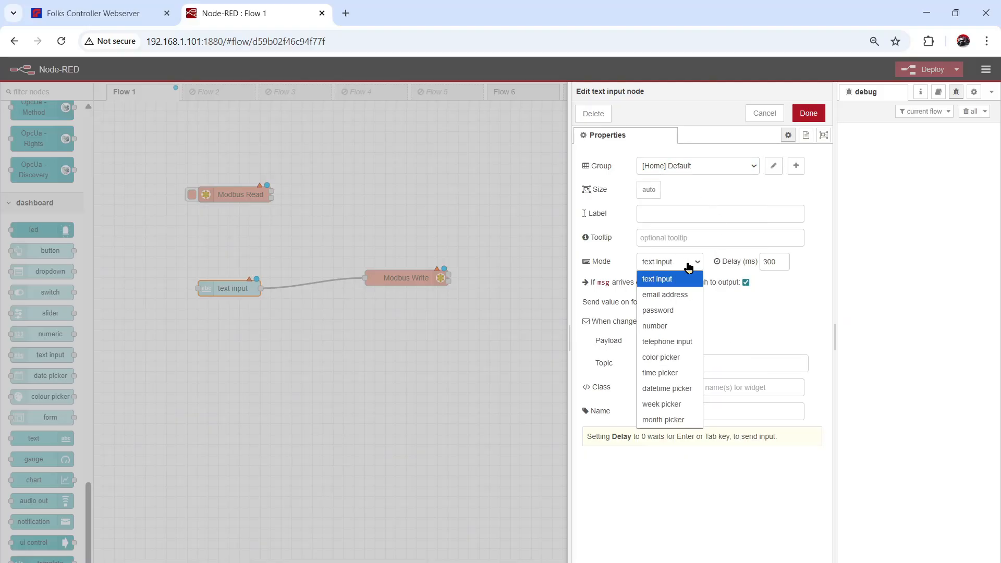
{"action": "left_click", "coordinate": [672, 328]}
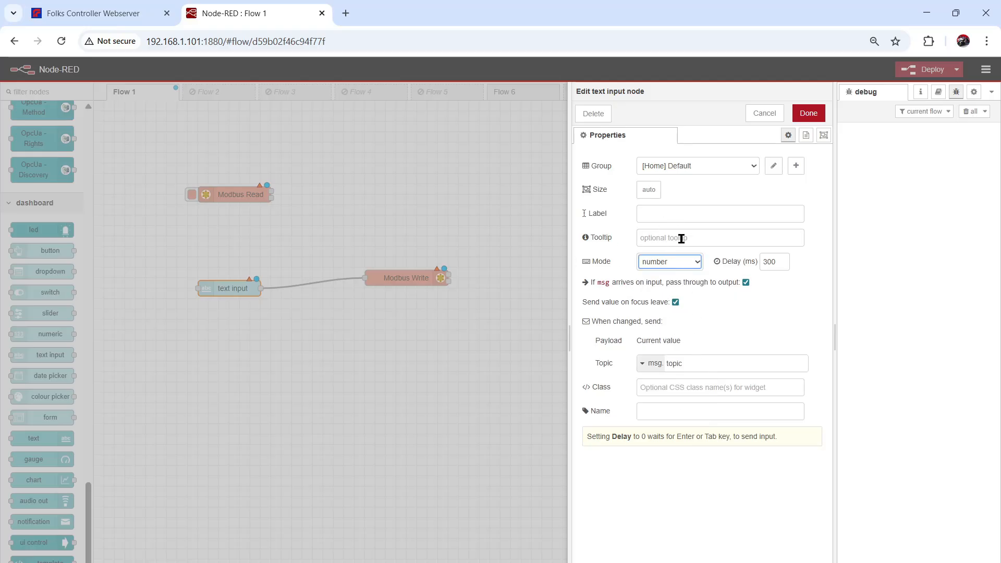
{"action": "left_click", "coordinate": [703, 212]}
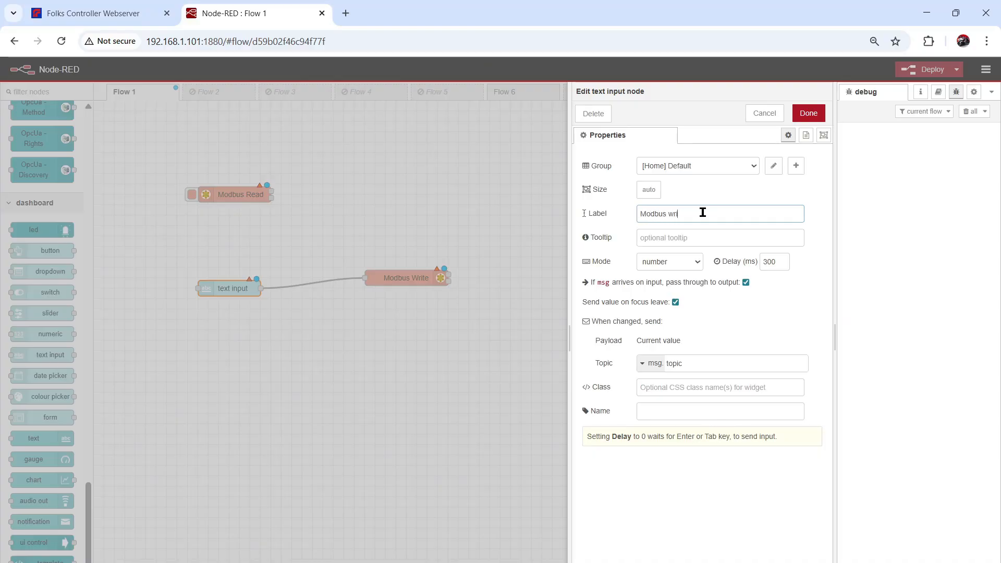
{"action": "left_click", "coordinate": [809, 113]}
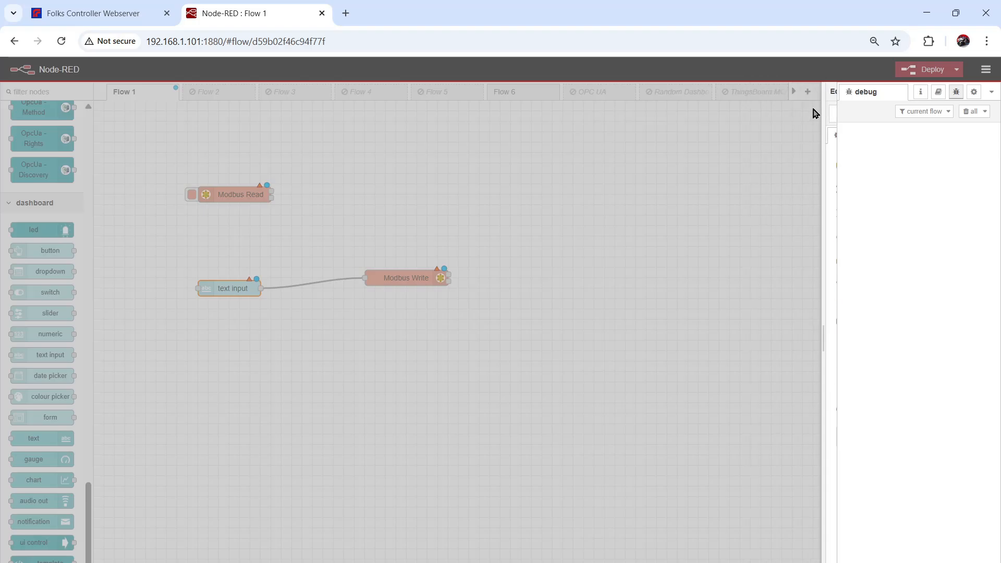
{"action": "left_click_drag", "start_coordinate": [408, 273], "coordinate": [357, 285]}
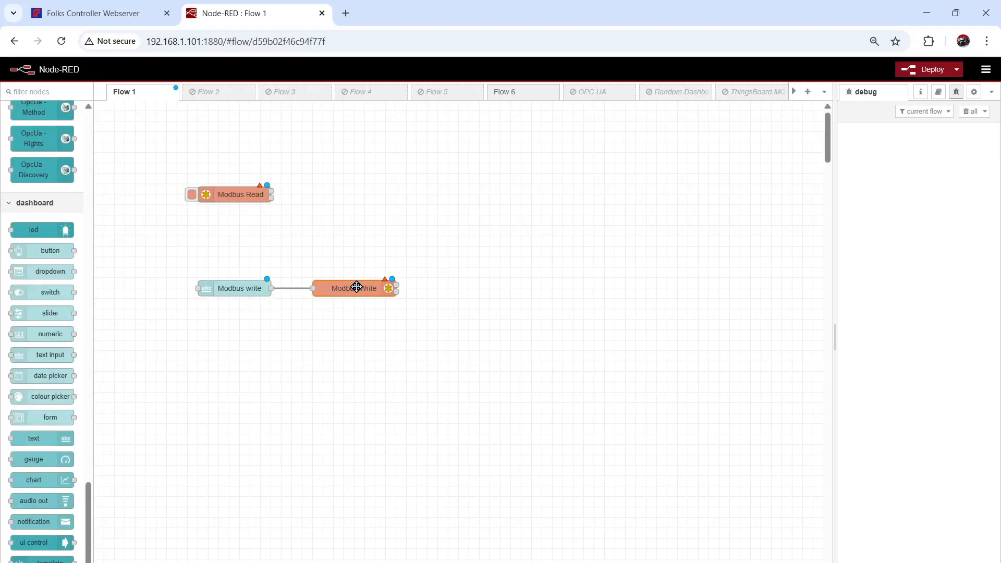
- Name the Modbus Read node Read with unit id 1 and FC 4: Read Input Registers
{"action": "double_click", "coordinate": [245, 194]}
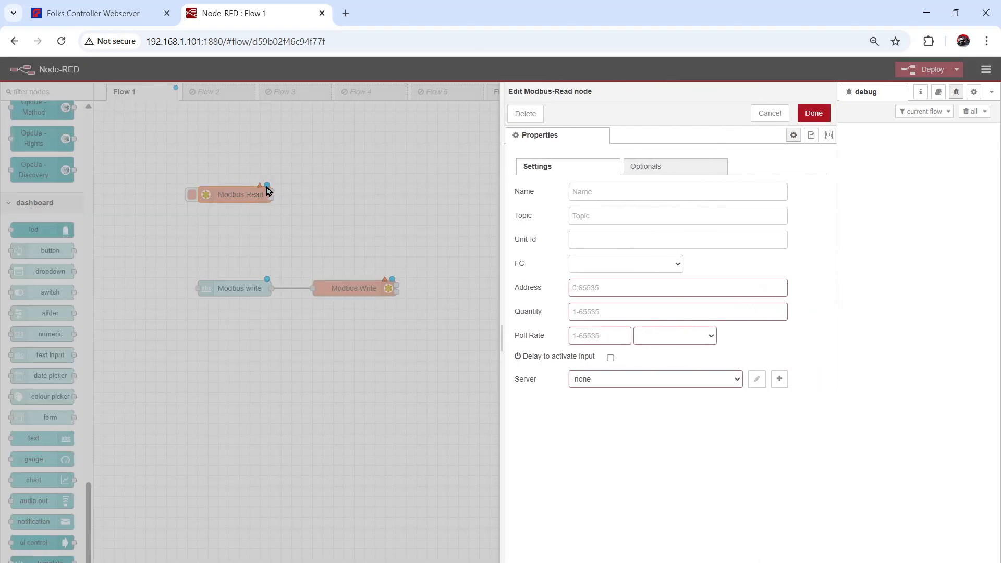
{"action": "left_click", "coordinate": [598, 197]}
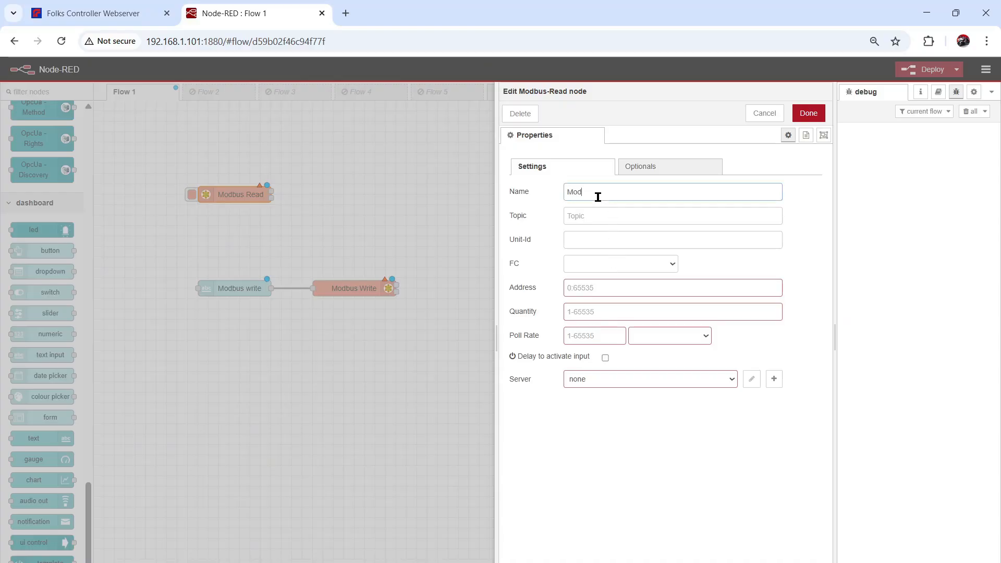
{"action": "key", "text": "BackSpace"}
{"action": "key", "text": "BackSpace"}
{"action": "key", "text": "BackSpace"}
{"action": "left_click", "coordinate": [584, 245]}
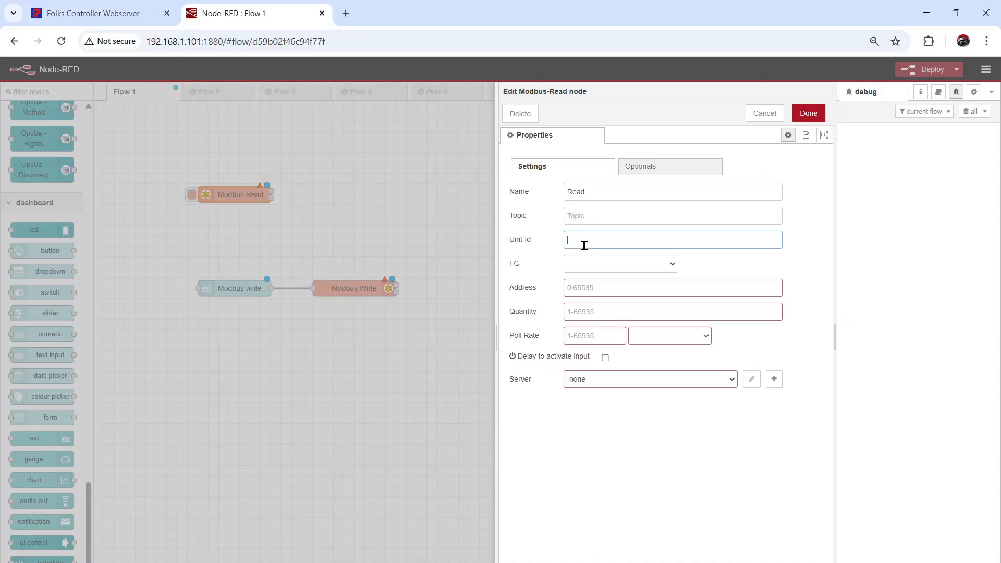
{"action": "left_click", "coordinate": [583, 267]}
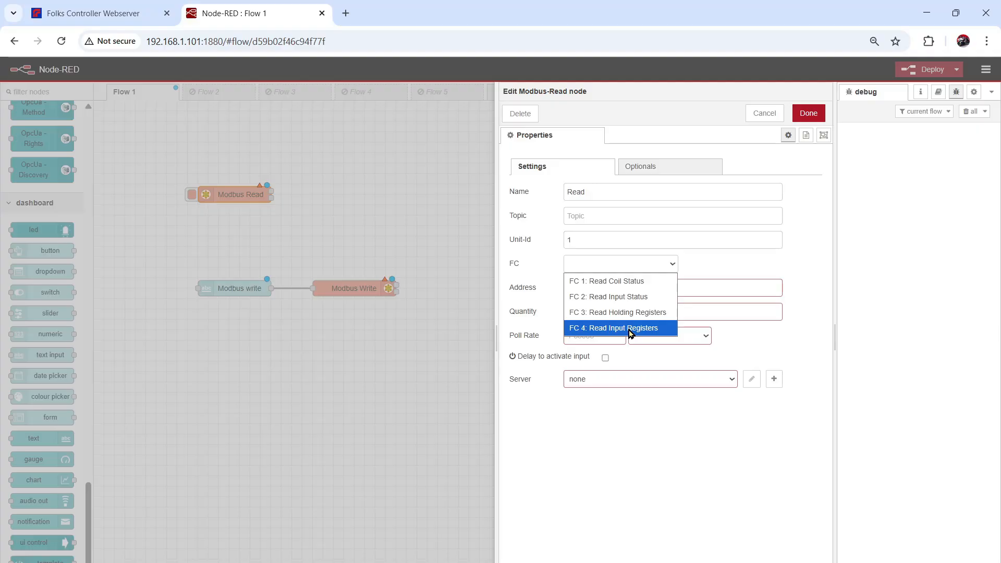
{"action": "left_click", "coordinate": [631, 329]}
- Set Read's address 0, quantity 10 and a poll rate of 1 second
{"action": "left_click", "coordinate": [599, 288]}
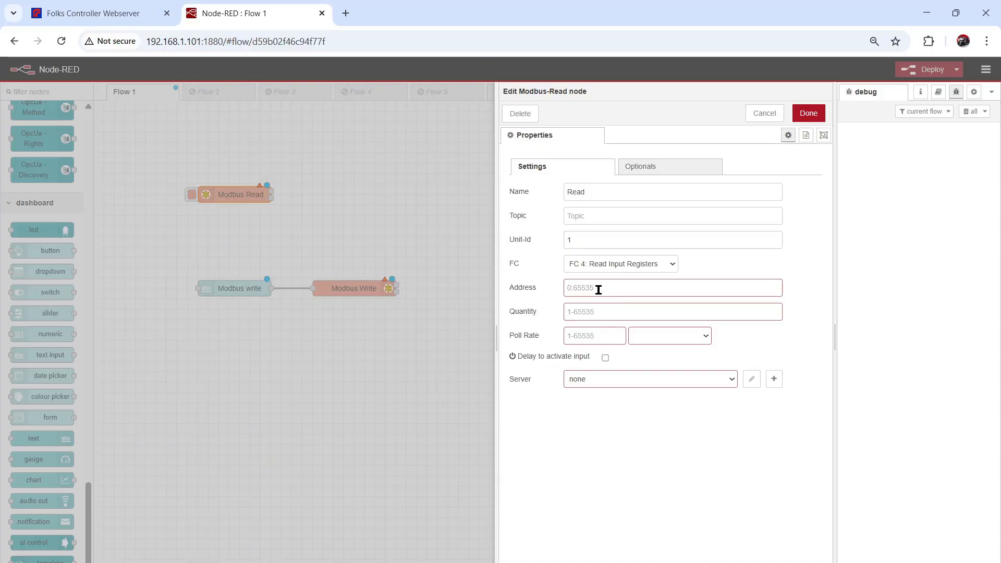
{"action": "type", "text": "0"}
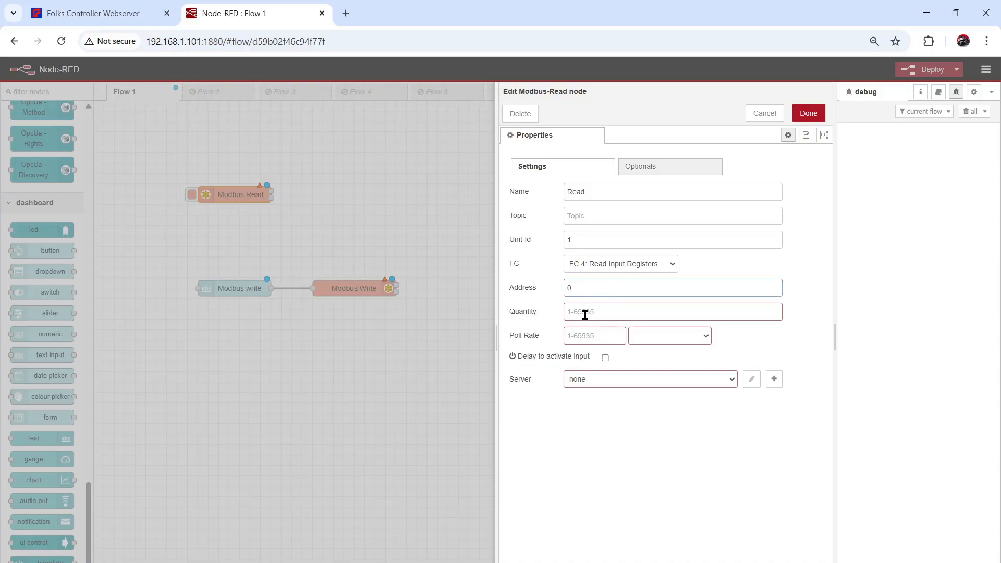
{"action": "left_click", "coordinate": [589, 313]}
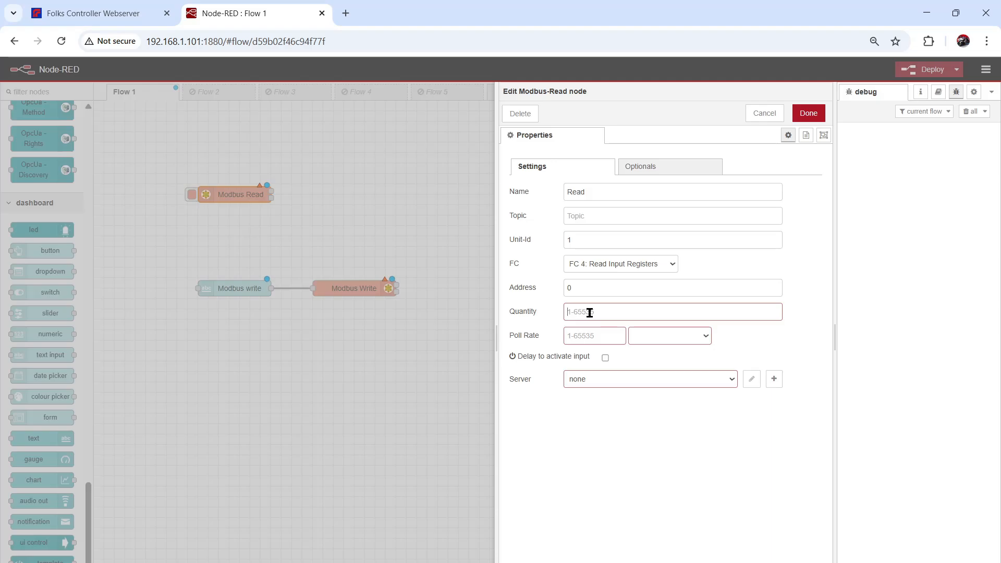
{"action": "type", "text": "10"}
{"action": "left_click", "coordinate": [591, 335]}
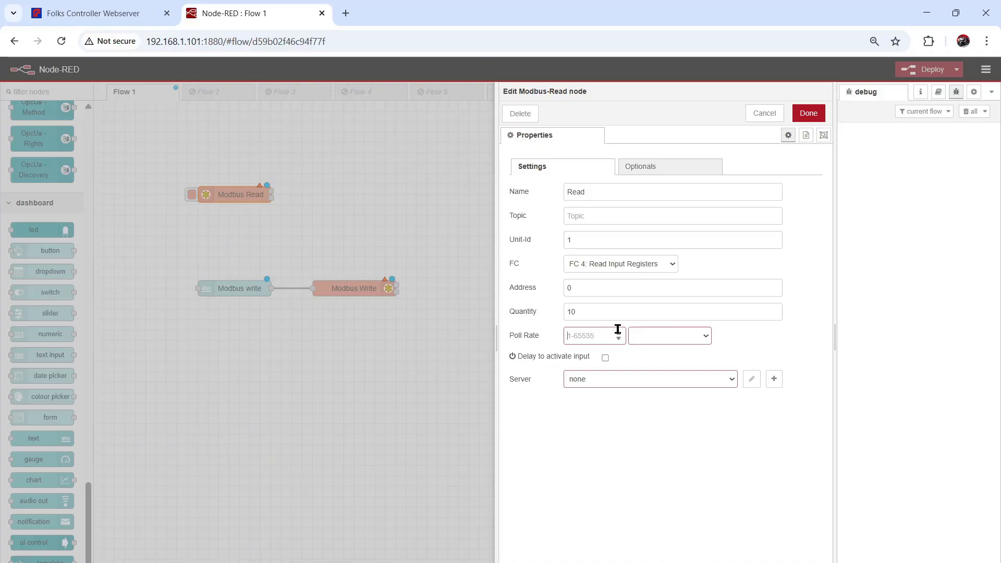
{"action": "type", "text": "1"}
{"action": "left_click", "coordinate": [675, 335]}
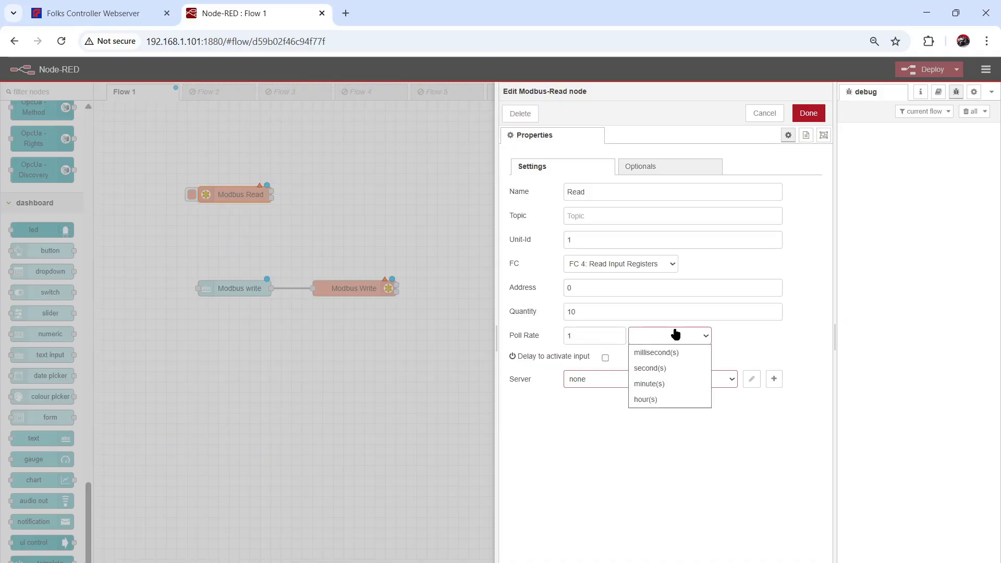
{"action": "left_click", "coordinate": [675, 369]}
{"action": "left_click", "coordinate": [619, 381]}
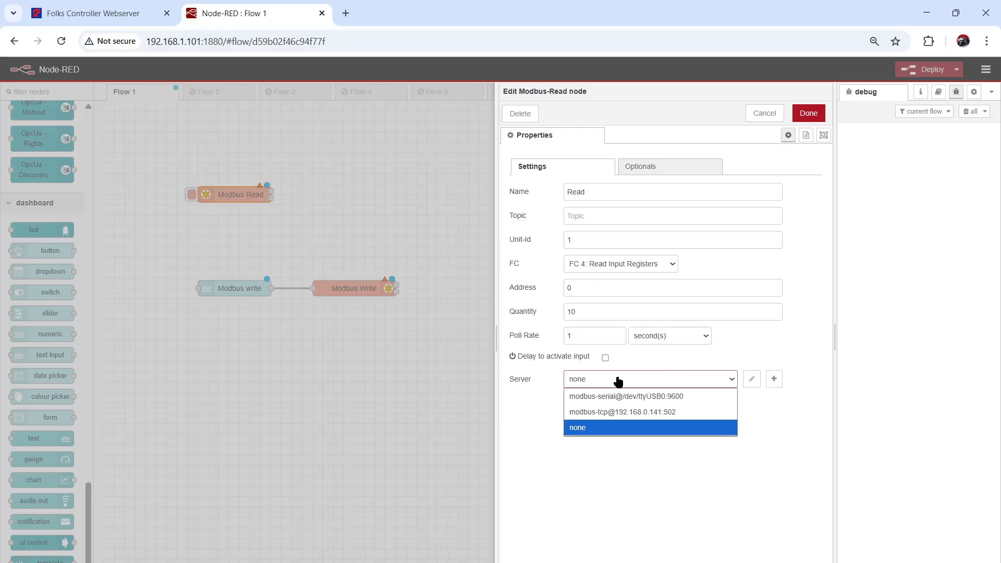
{"action": "left_click", "coordinate": [619, 381]}
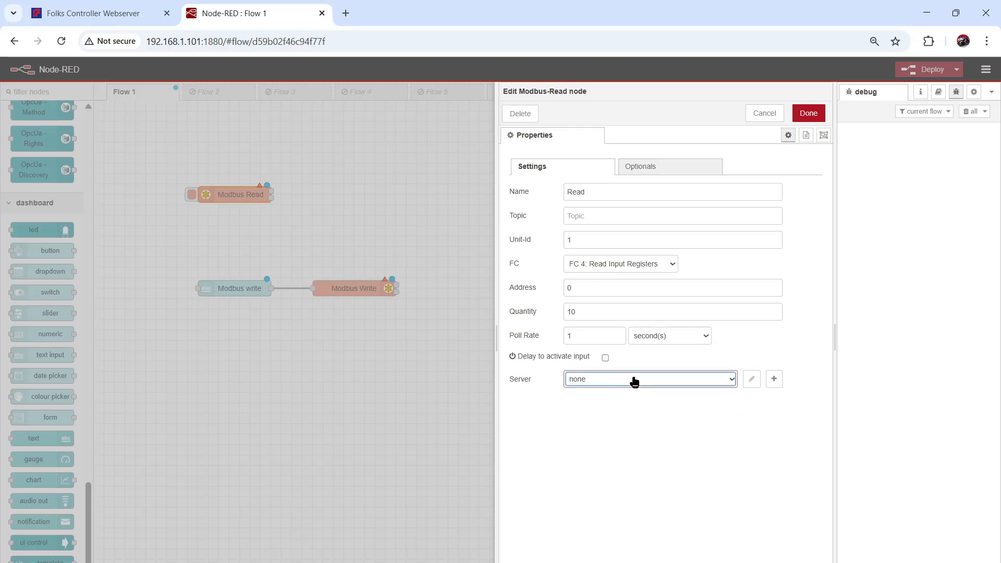
- Add a Modbus TCP server at 192.168.1.101 port 502 for Read and save the node
{"action": "left_click", "coordinate": [772, 380]}
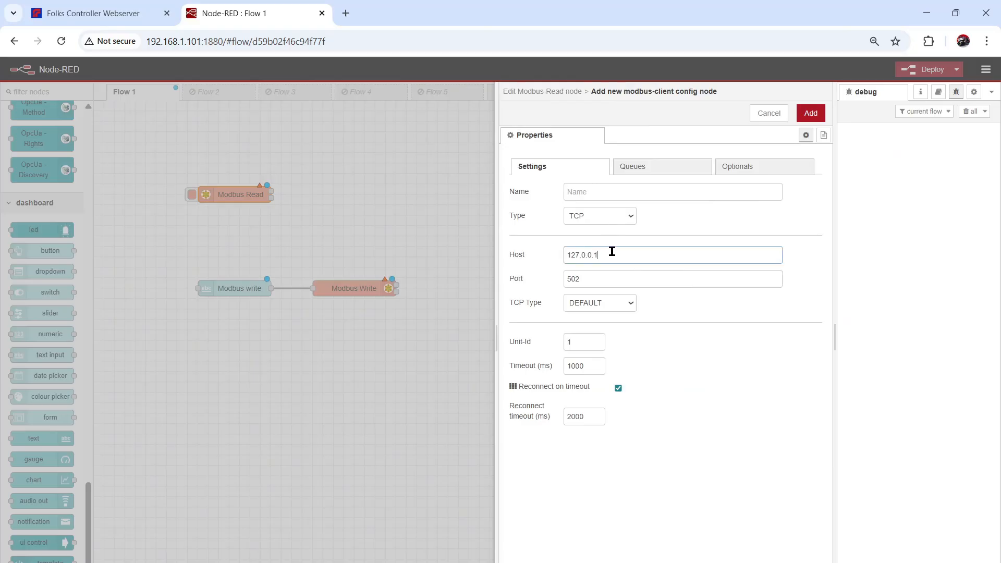
{"action": "left_click_drag", "start_coordinate": [626, 252], "coordinate": [509, 254]}
{"action": "type", "text": "192.168.1.101"}
{"action": "left_click", "coordinate": [586, 278]}
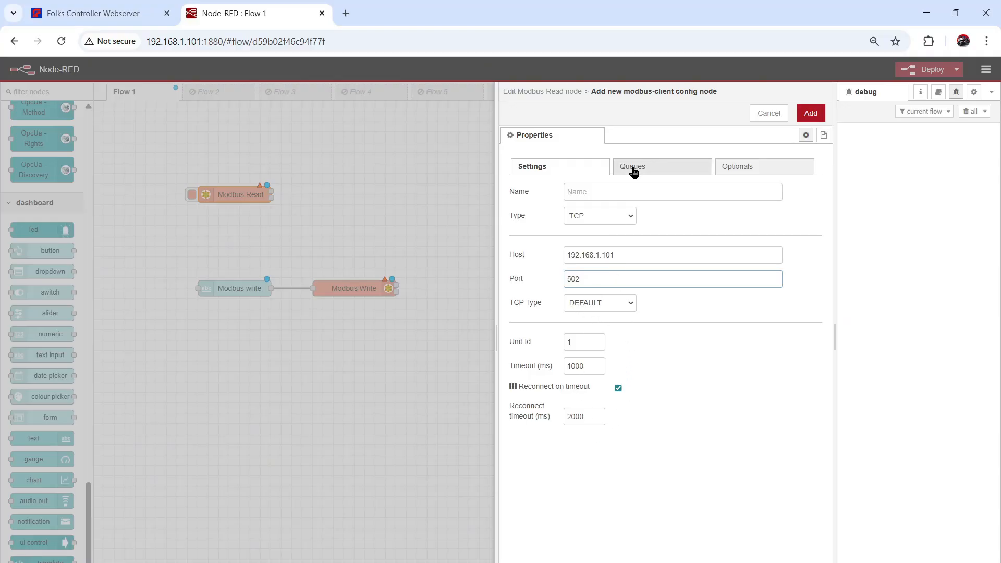
{"action": "left_click", "coordinate": [809, 114]}
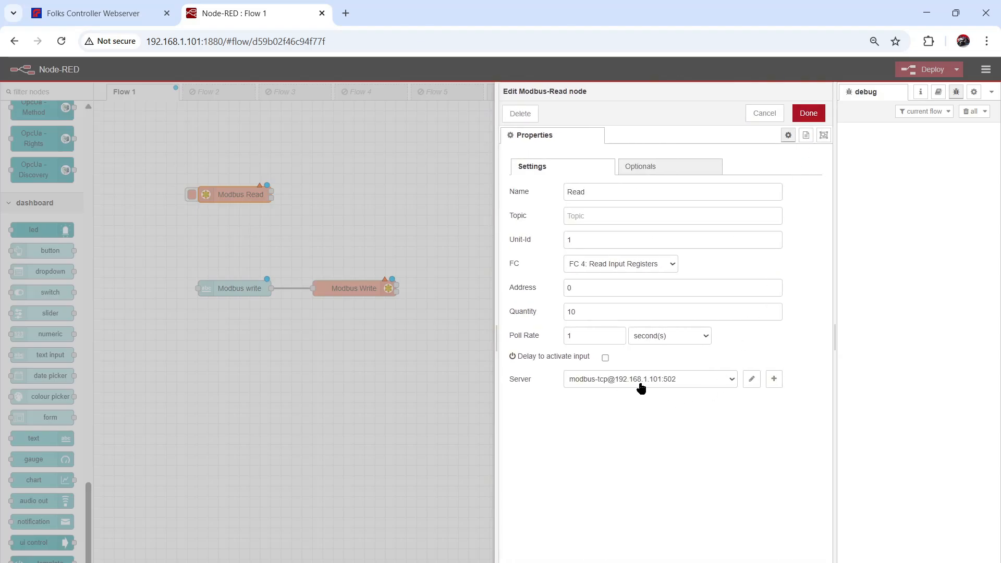
{"action": "left_click", "coordinate": [808, 114]}
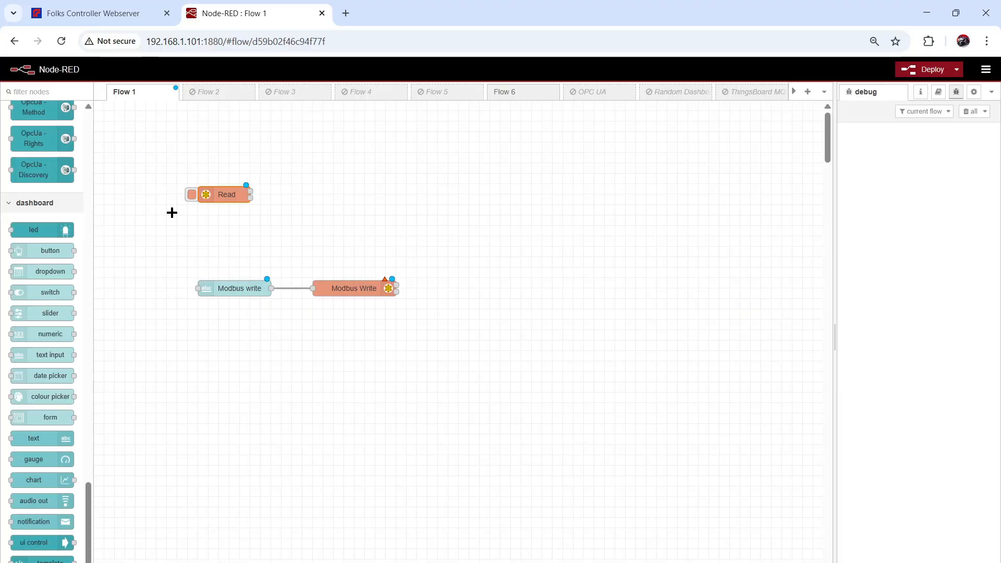
{"action": "scroll", "coordinate": [58, 189], "scroll_direction": "up", "scroll_amount": 20}
- Add a debug node to the right of Read and wire Read's output into it
{"action": "scroll", "coordinate": [58, 188], "scroll_direction": "up", "scroll_amount": 10}
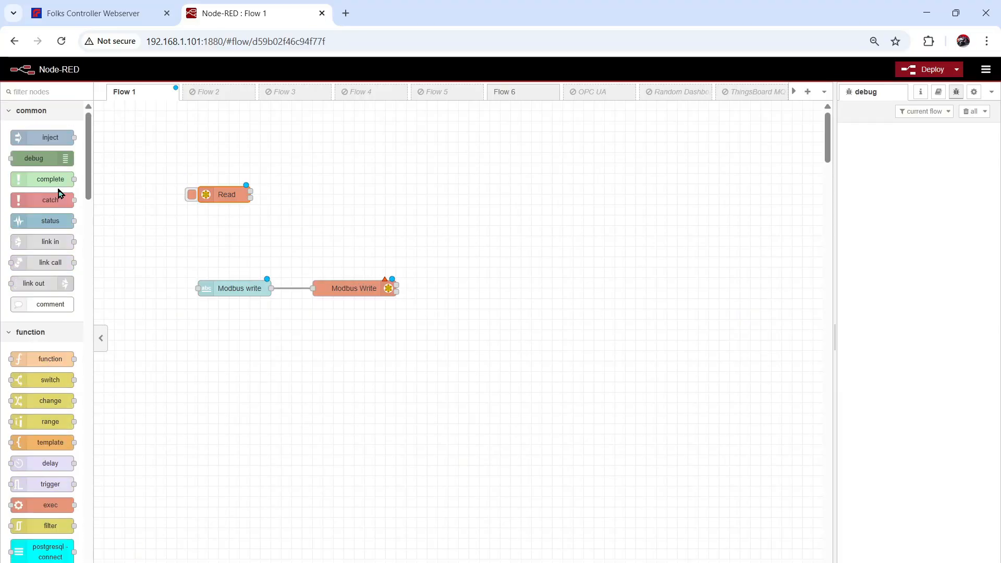
{"action": "left_click_drag", "start_coordinate": [39, 164], "coordinate": [328, 198]}
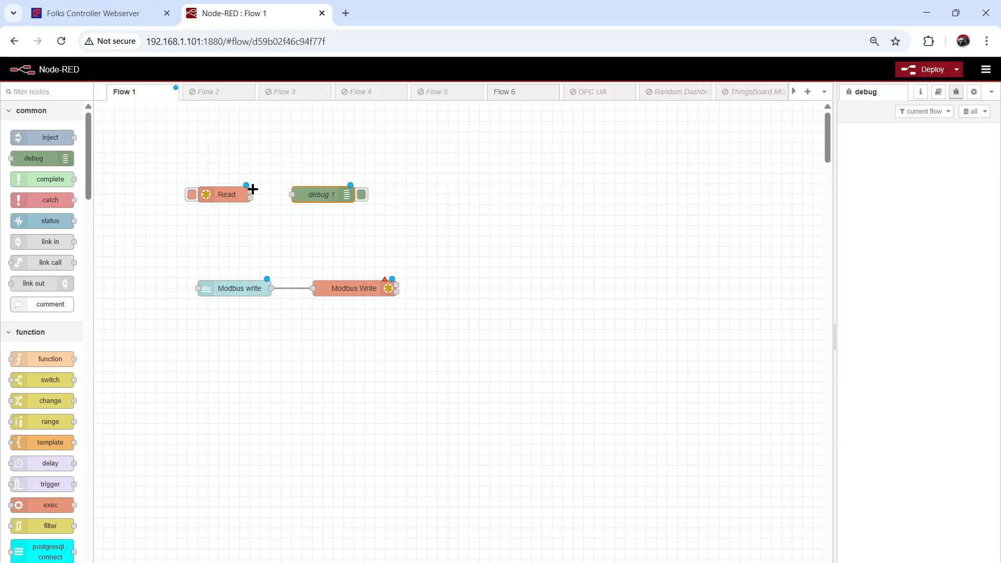
{"action": "left_click_drag", "start_coordinate": [251, 190], "coordinate": [293, 195]}
- Configure Modbus Write for unit 1, FC 6 Preset Single Register, address 0, server 192.168.1.101:502
{"action": "double_click", "coordinate": [358, 290]}
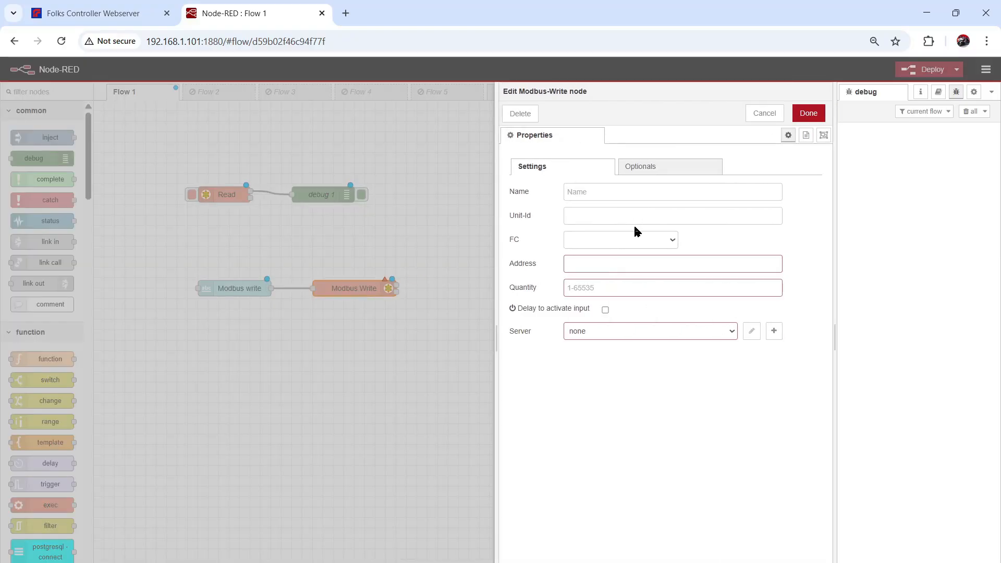
{"action": "left_click", "coordinate": [603, 216]}
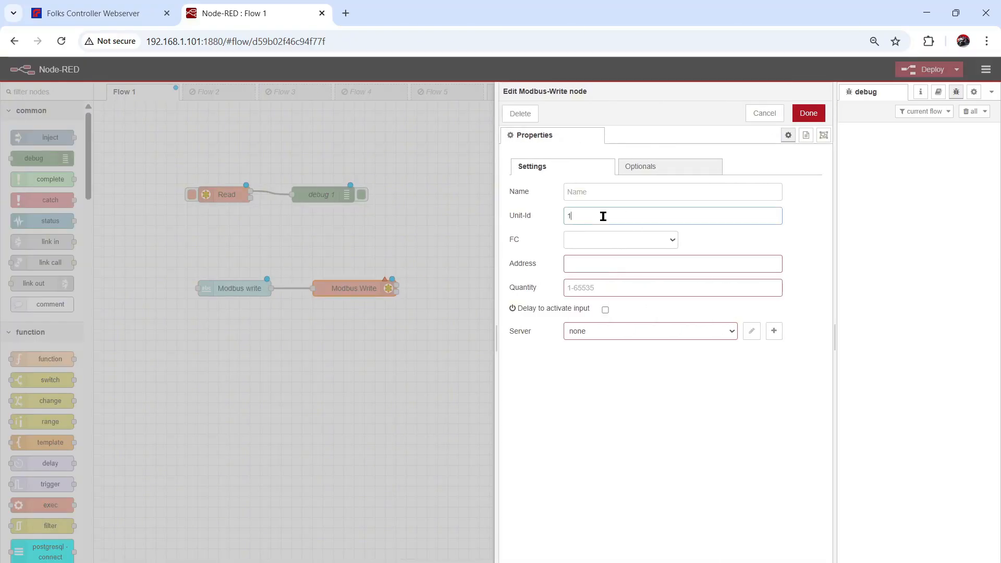
{"action": "left_click", "coordinate": [601, 240]}
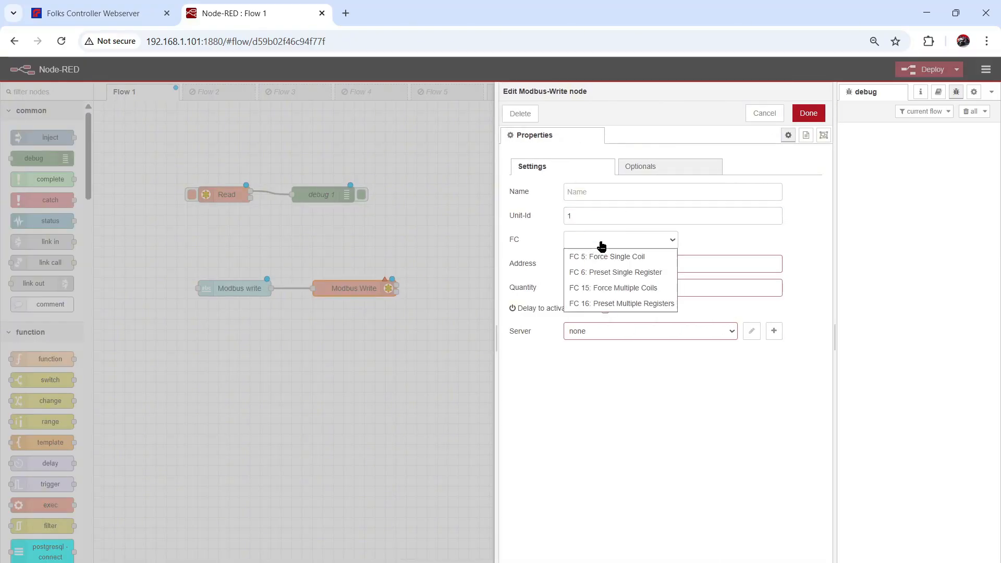
{"action": "left_click", "coordinate": [655, 272]}
{"action": "left_click", "coordinate": [628, 262]}
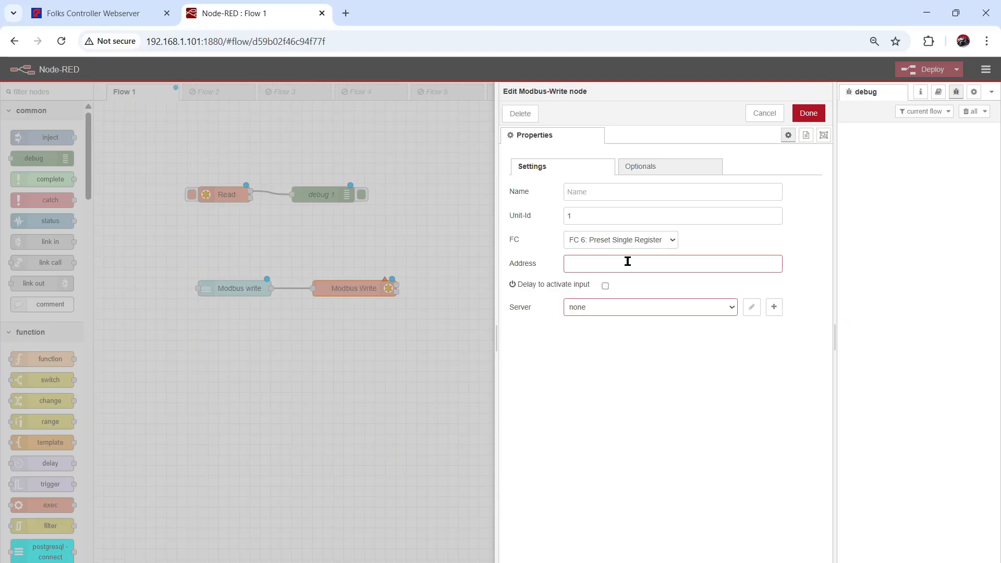
{"action": "type", "text": "0"}
{"action": "left_click", "coordinate": [639, 311]}
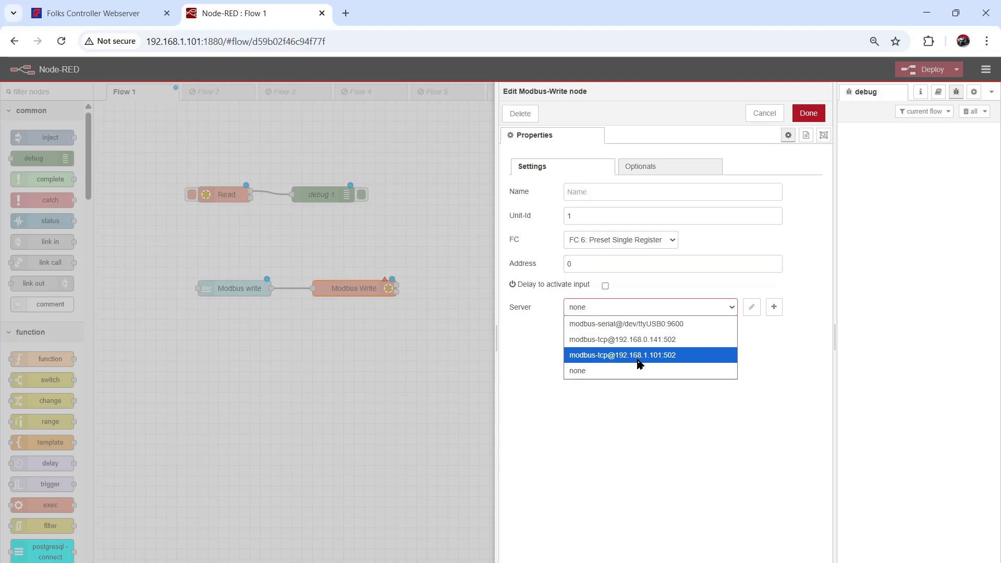
{"action": "left_click", "coordinate": [676, 360]}
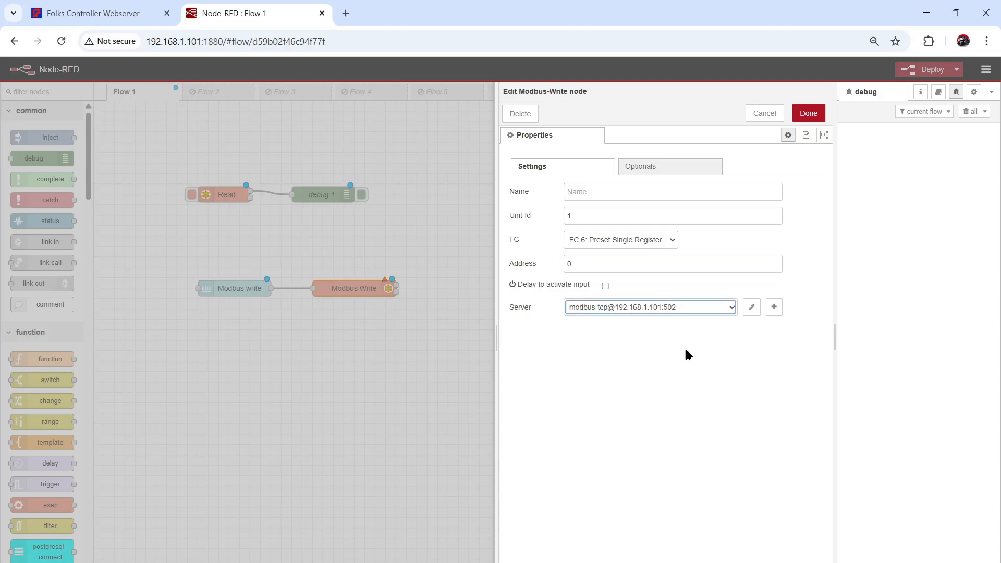
{"action": "left_click", "coordinate": [809, 114]}
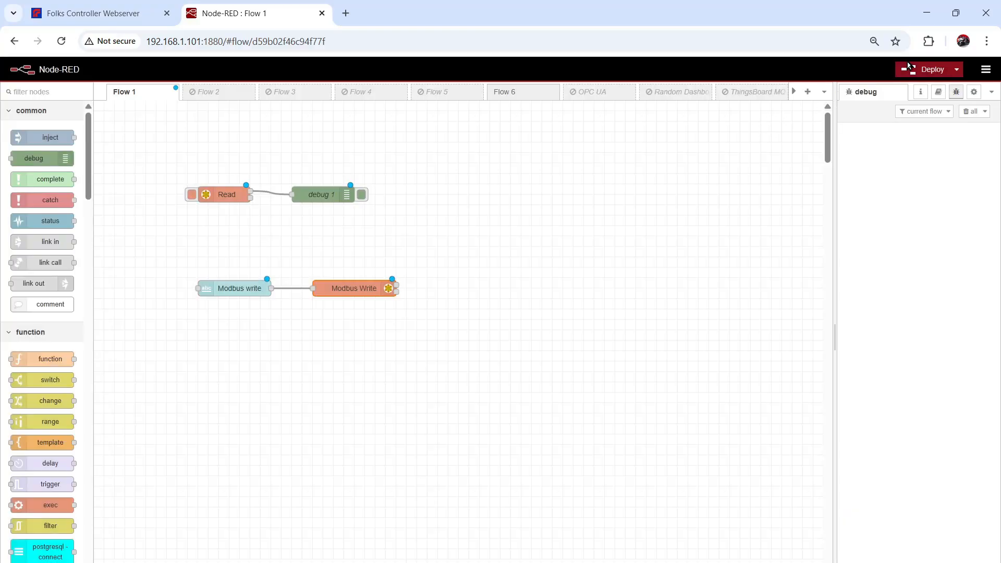
- Deploy the Node-RED flows, dismiss the success notice, and switch to the CODESYS project
{"action": "left_click", "coordinate": [909, 66]}
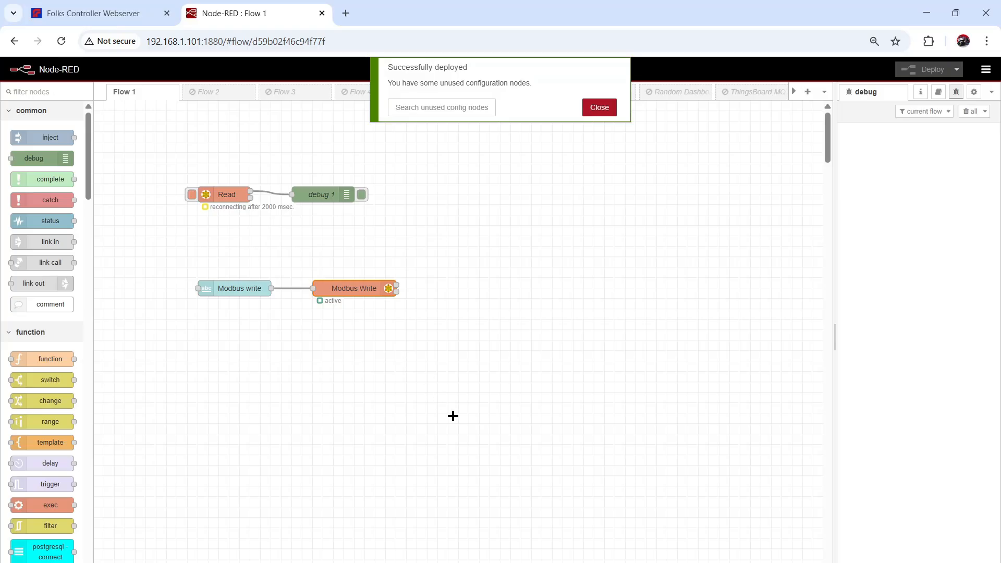
{"action": "left_click", "coordinate": [598, 108]}
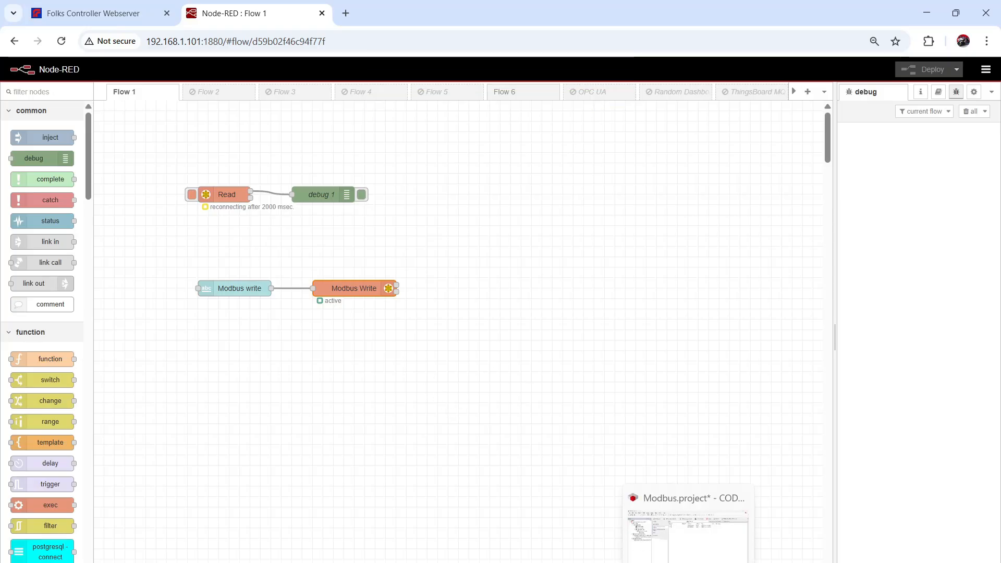
{"action": "left_click", "coordinate": [682, 549]}
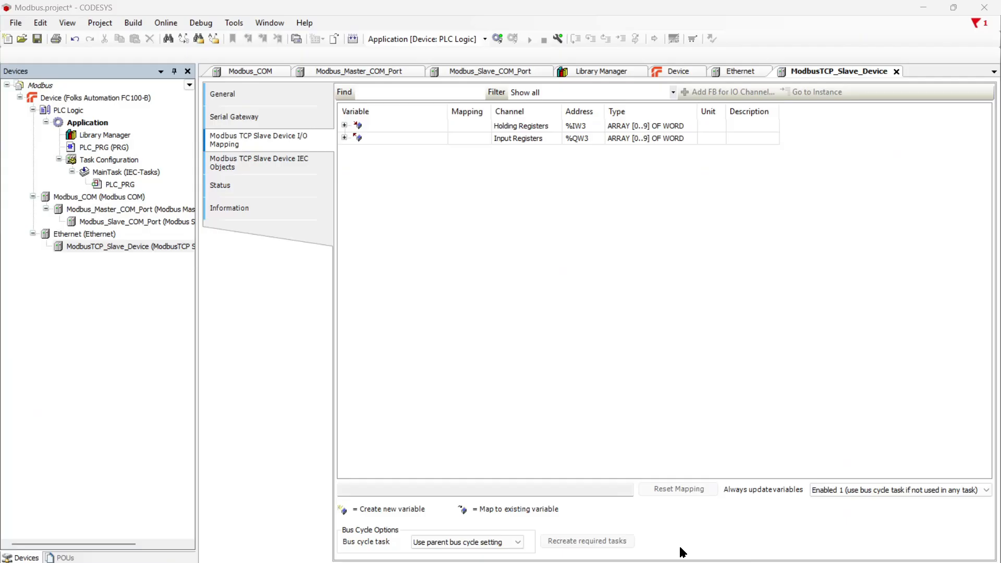
- Log in, download the changes, start the application, and open ModbusTCP_Slave_Device's I/O mapping
{"action": "left_click", "coordinate": [498, 41]}
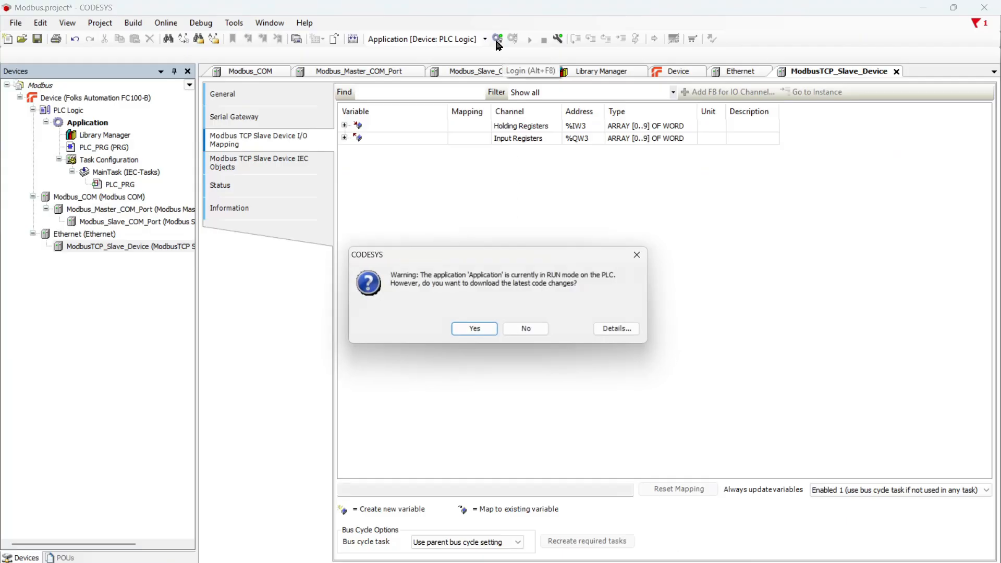
{"action": "left_click", "coordinate": [476, 330]}
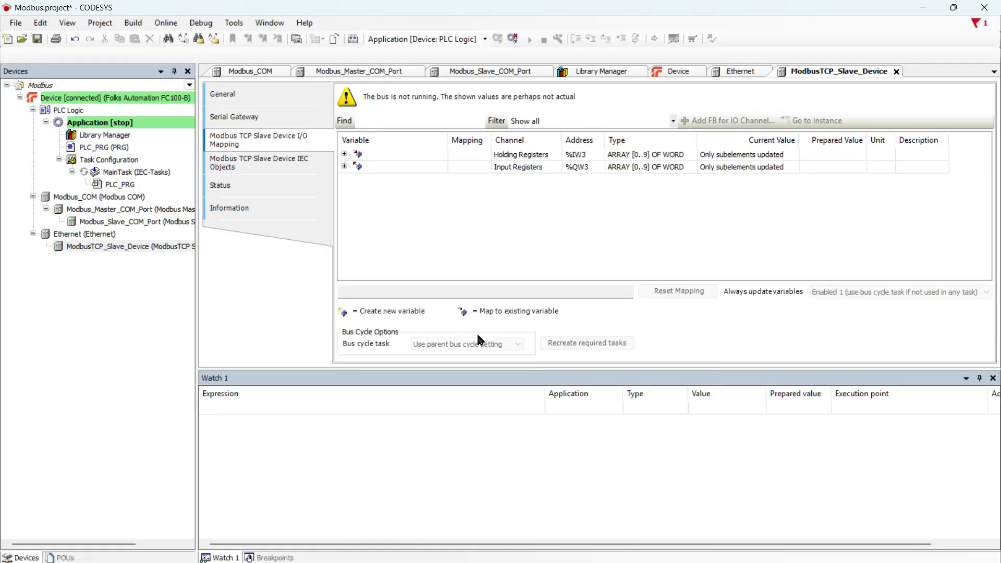
{"action": "left_click", "coordinate": [529, 41]}
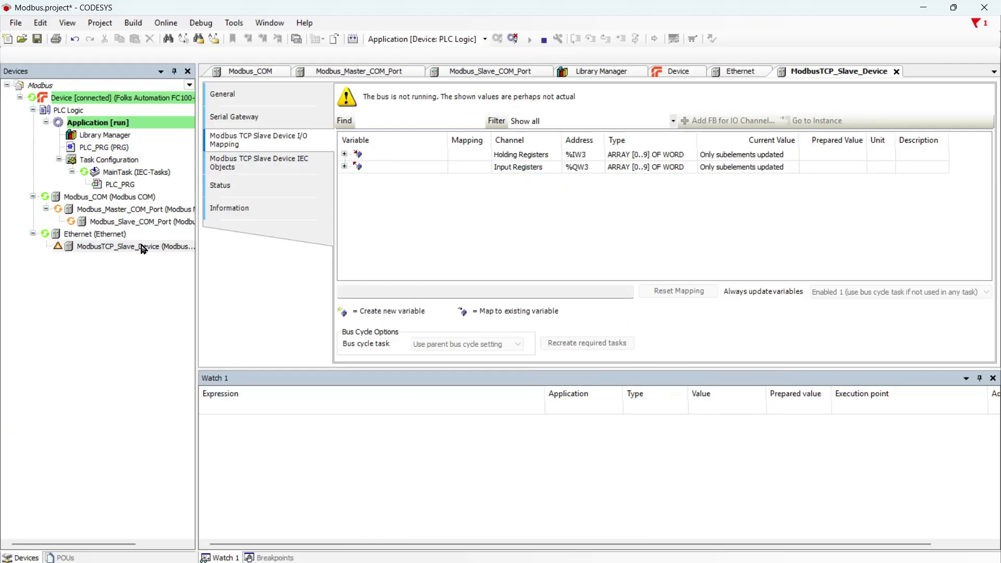
{"action": "left_click", "coordinate": [126, 236]}
{"action": "double_click", "coordinate": [130, 248]}
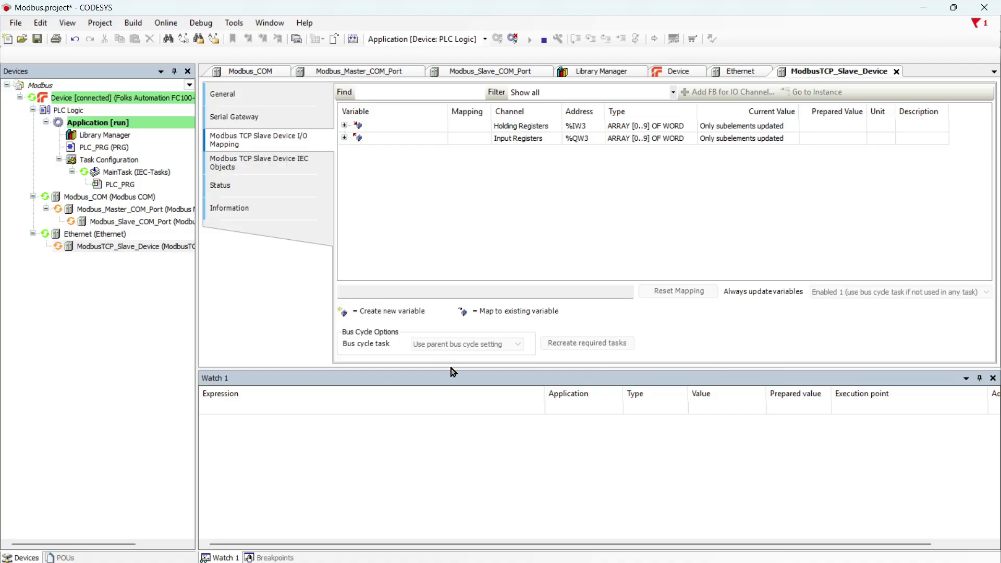
- Enlarge the register table and expand Holding Registers and Input Registers into elements
{"action": "left_click_drag", "start_coordinate": [456, 369], "coordinate": [440, 495]}
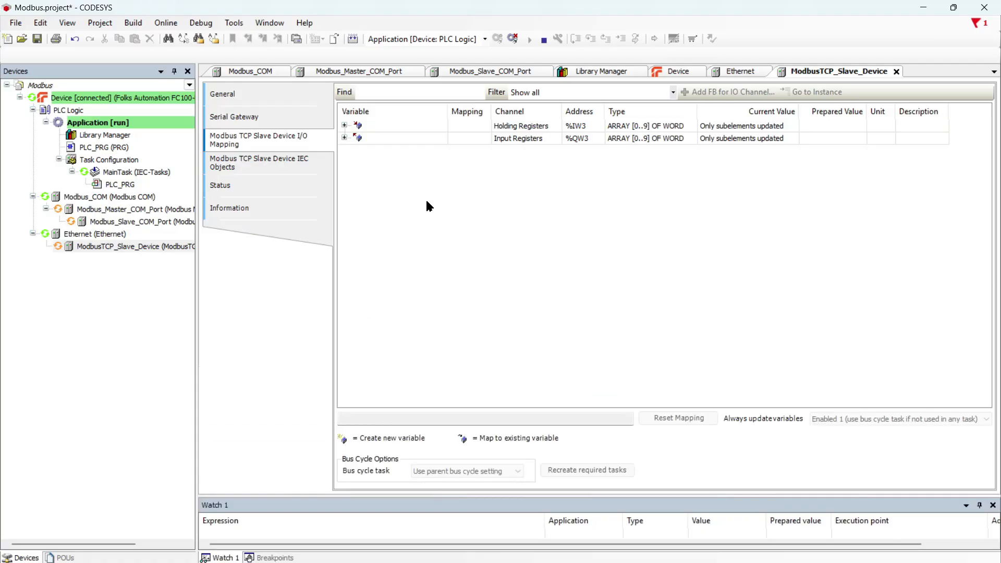
{"action": "left_click", "coordinate": [344, 125]}
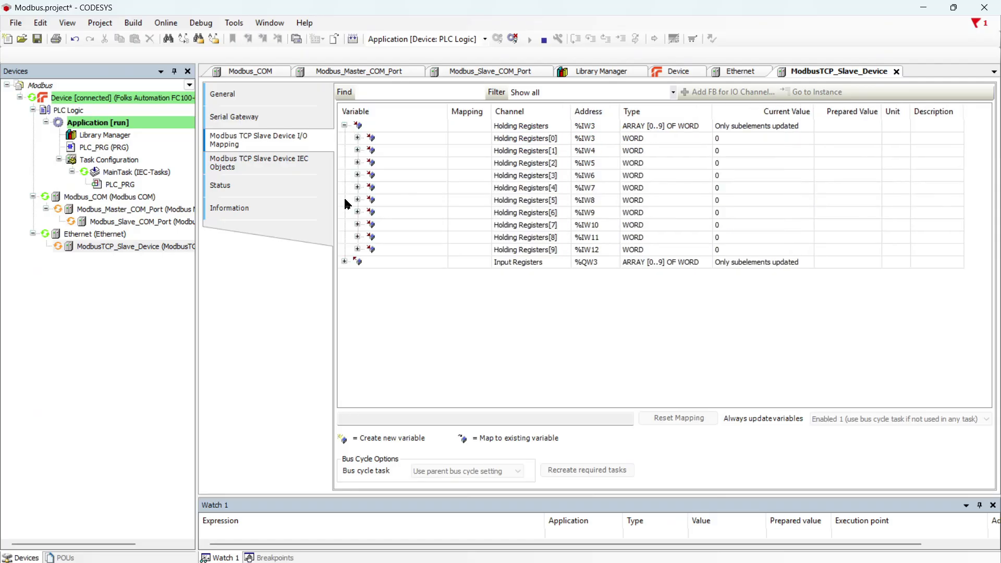
{"action": "left_click", "coordinate": [345, 263]}
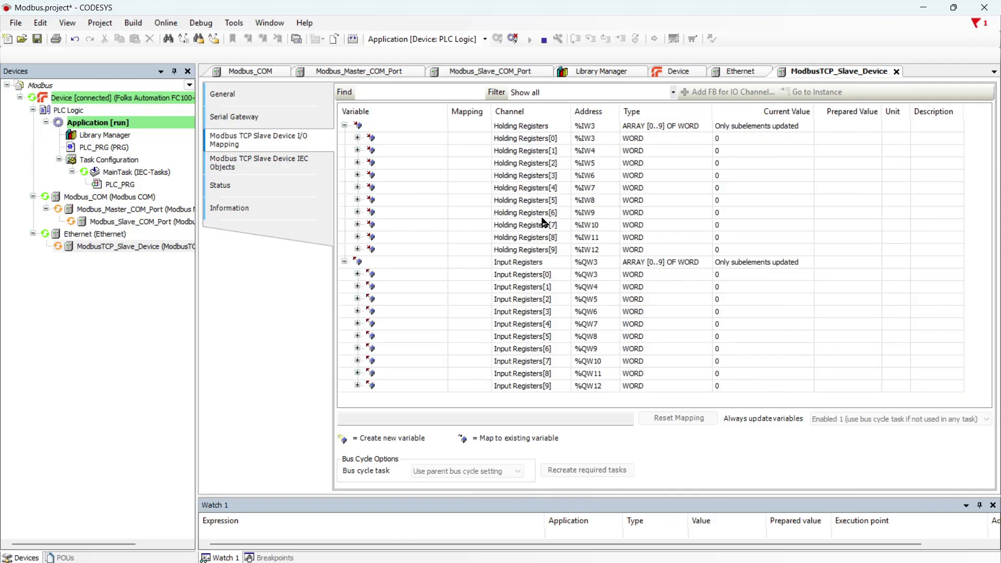
- Write the value 300 into Input Registers[0] with Ctrl+F7 and switch back to Node-RED
{"action": "left_click", "coordinate": [837, 274]}
{"action": "left_click", "coordinate": [837, 275]}
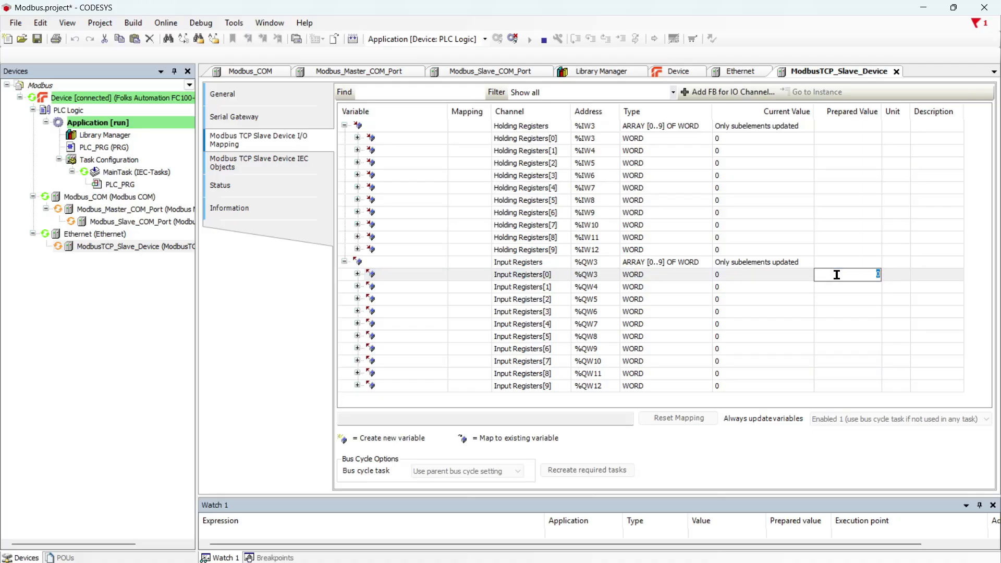
{"action": "type", "text": "300"}
{"action": "key", "text": "Return"}
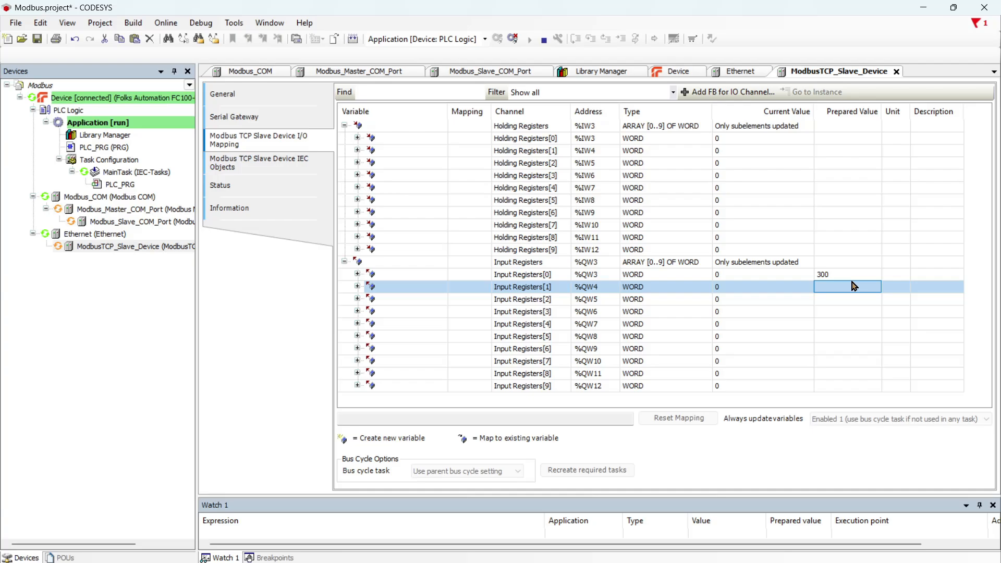
{"action": "key", "text": "ctrl+F7"}
{"action": "left_click", "coordinate": [756, 275]}
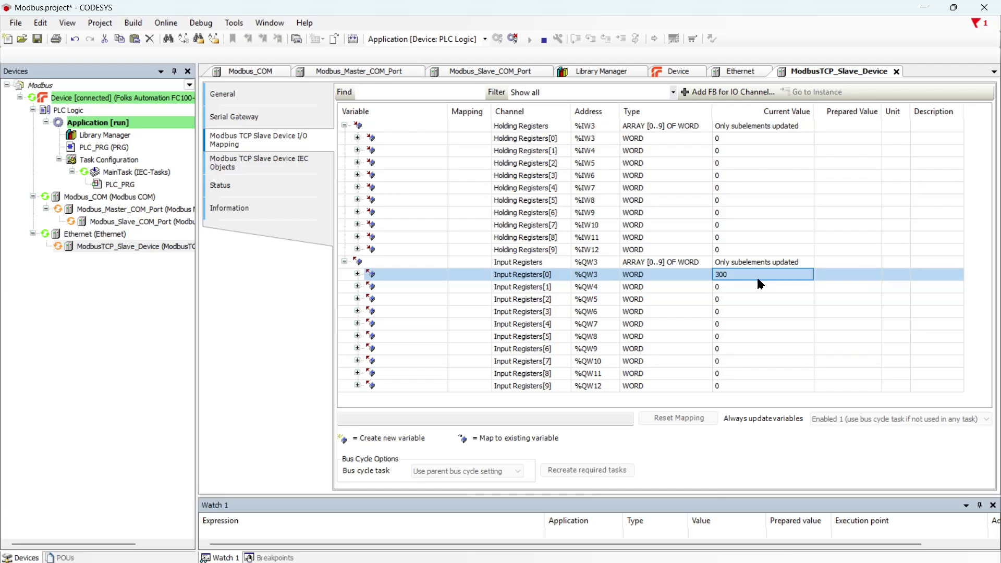
{"action": "key", "text": "alt+Tab"}
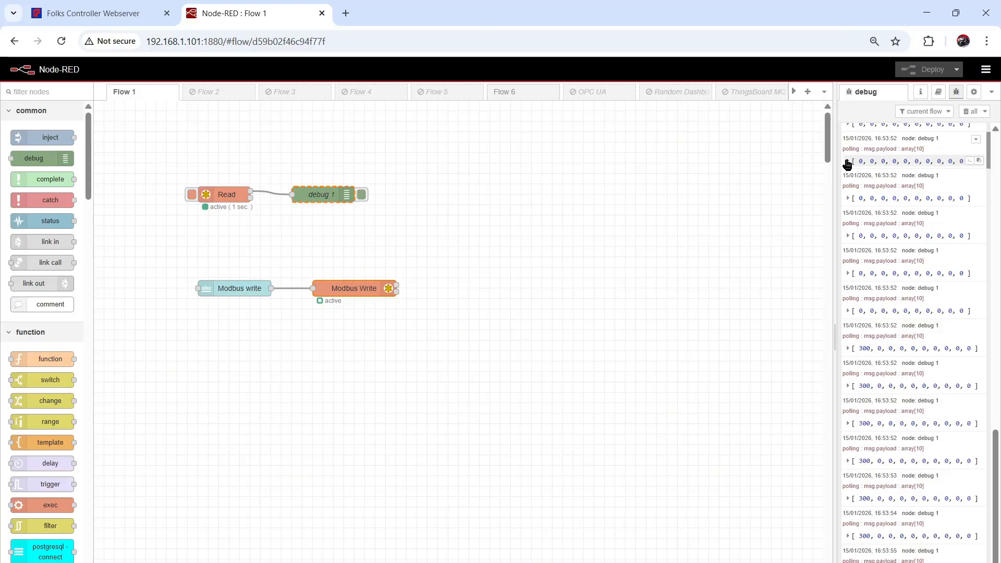
- Expand the debug message showing 300 first, widen the sidebar, and review Read's settings
{"action": "left_click", "coordinate": [847, 162]}
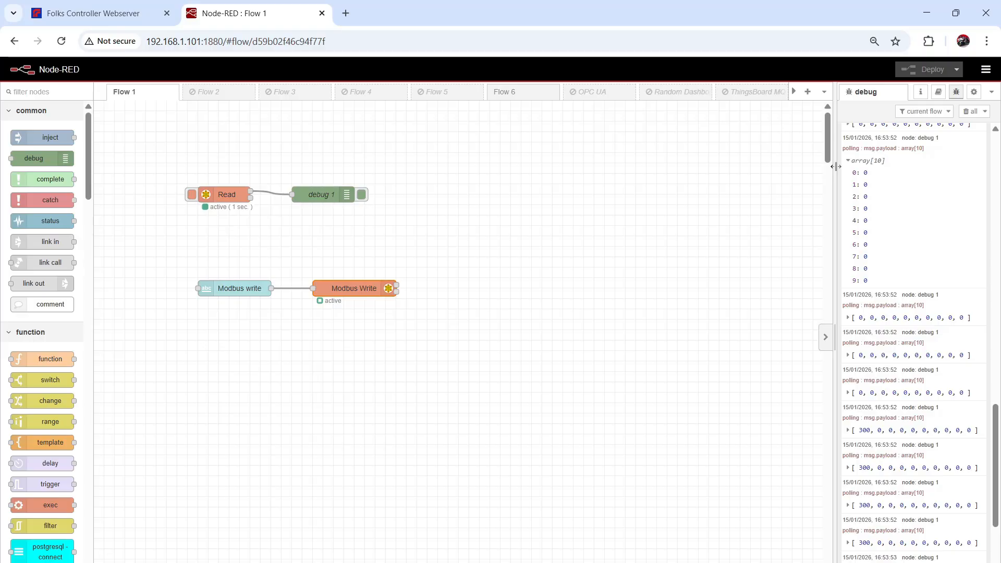
{"action": "left_click_drag", "start_coordinate": [834, 172], "coordinate": [782, 172]}
{"action": "scroll", "coordinate": [832, 193], "scroll_direction": "up", "scroll_amount": 4}
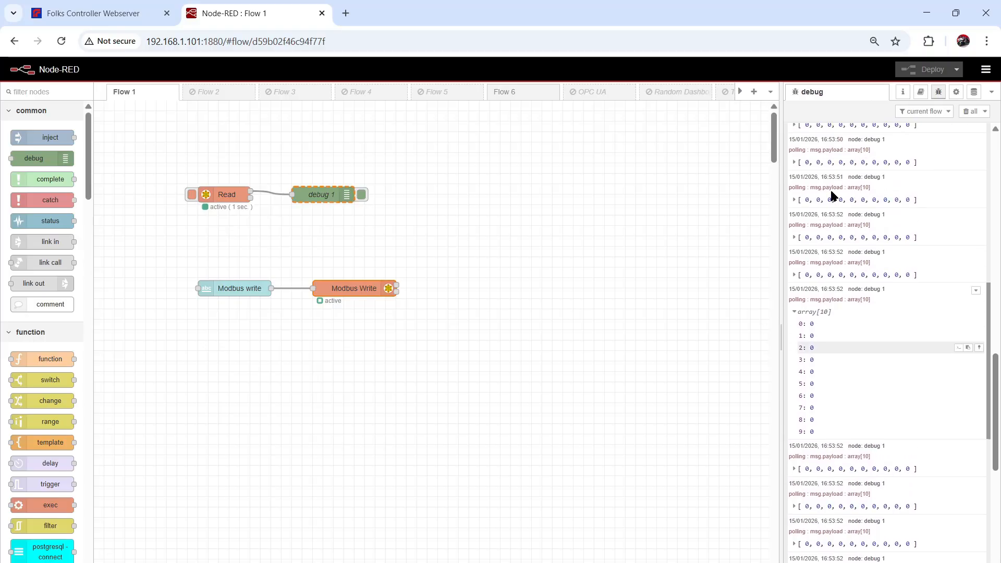
{"action": "left_click", "coordinate": [433, 147]}
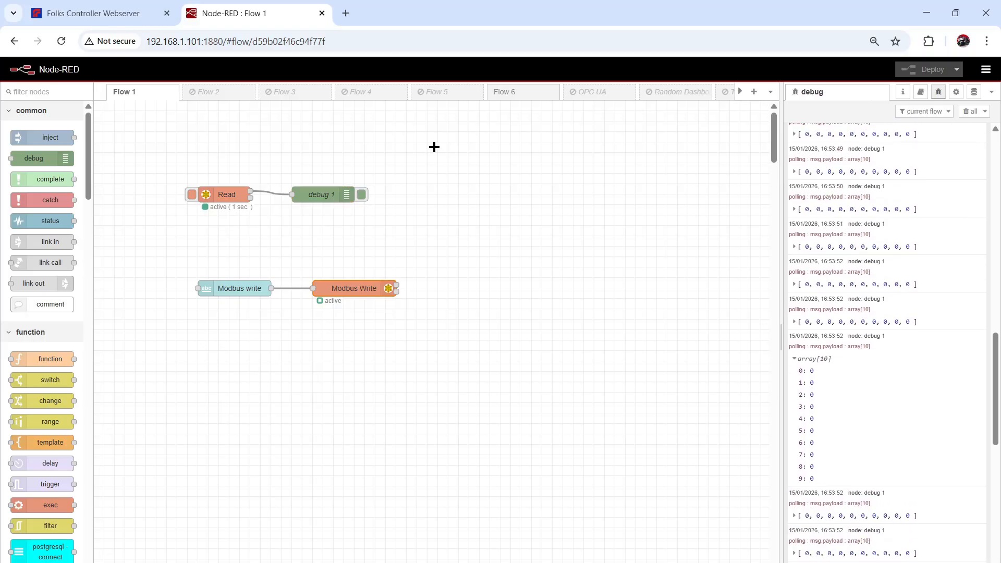
{"action": "double_click", "coordinate": [217, 194]}
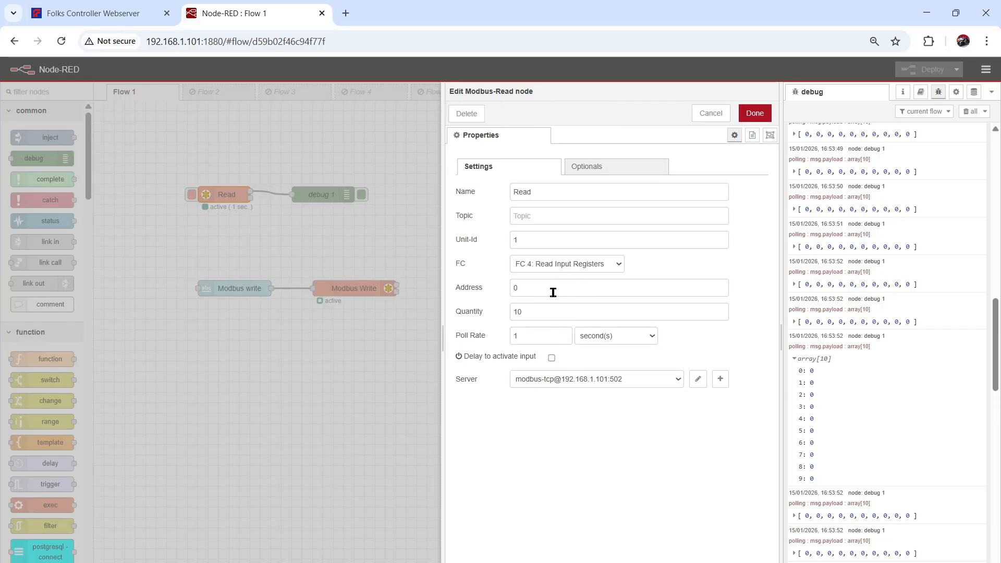
{"action": "scroll", "coordinate": [897, 458], "scroll_direction": "down", "scroll_amount": 10}
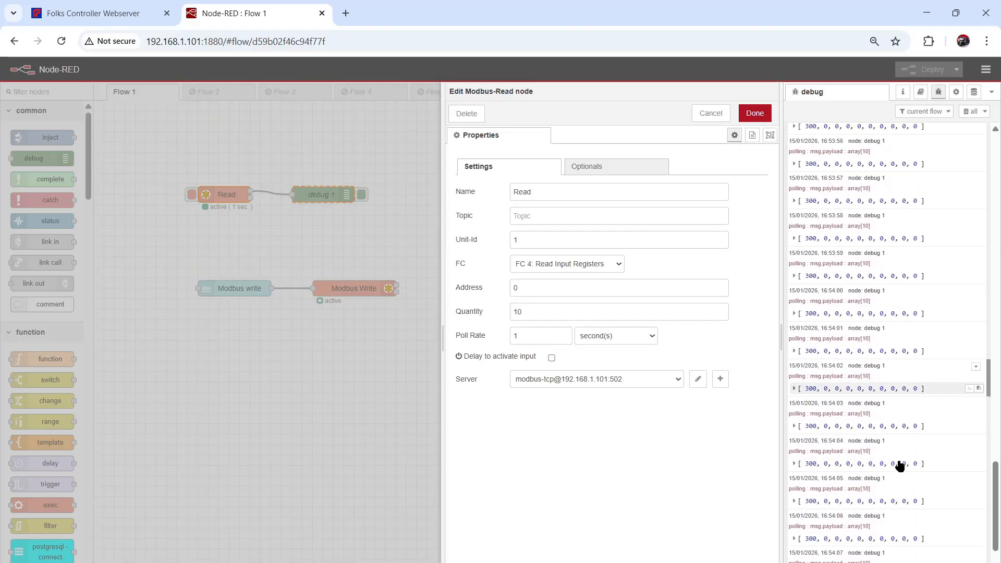
{"action": "left_click", "coordinate": [755, 113]}
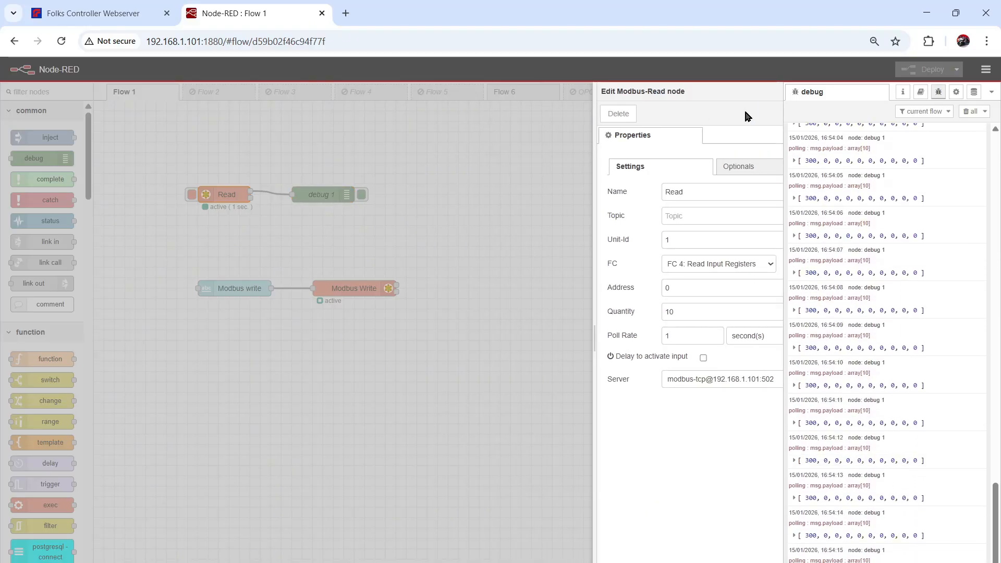
- Clear the debug message list and bring the CODESYS project back up
{"action": "left_click", "coordinate": [964, 112]}
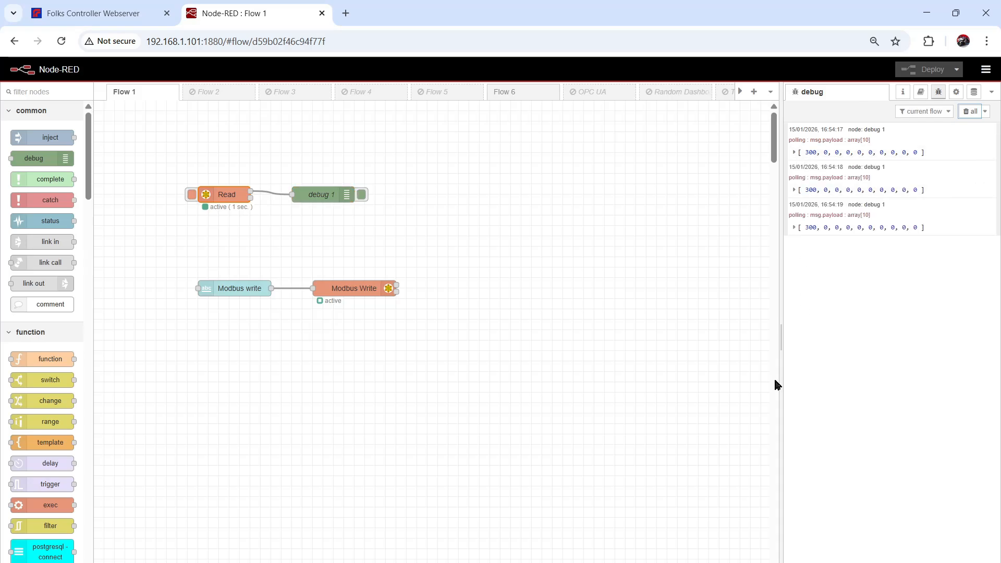
{"action": "mouse_move", "coordinate": [688, 561]}
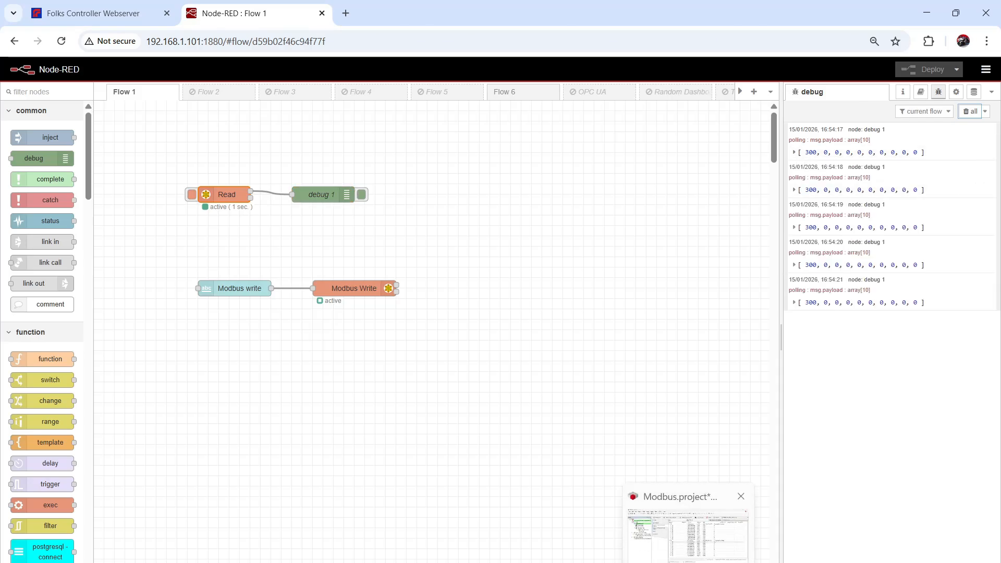
{"action": "left_click", "coordinate": [688, 535]}
- Write 500 into Input Registers[1] with Ctrl+F7 and return to the Node-RED tab
{"action": "double_click", "coordinate": [842, 286]}
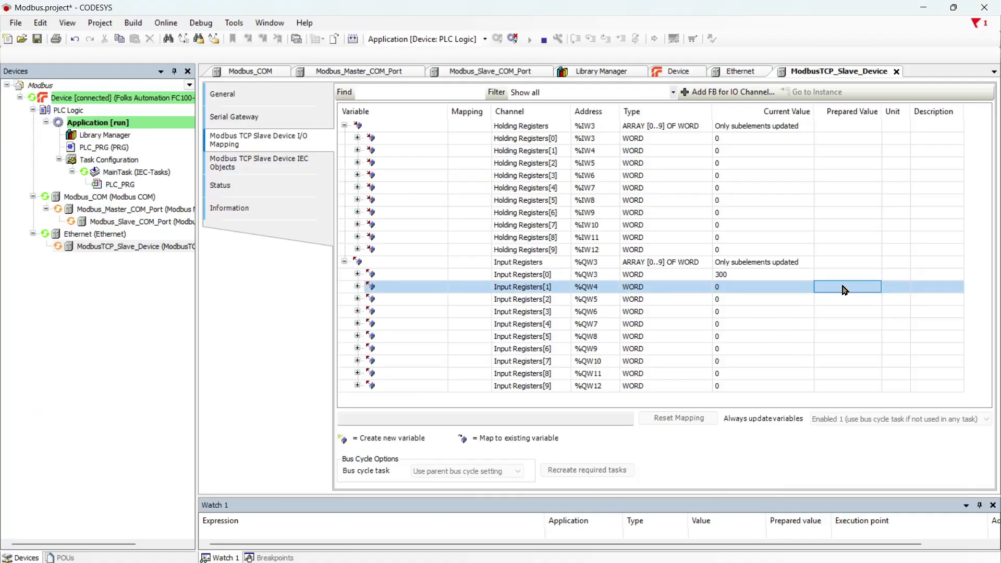
{"action": "type", "text": "5"}
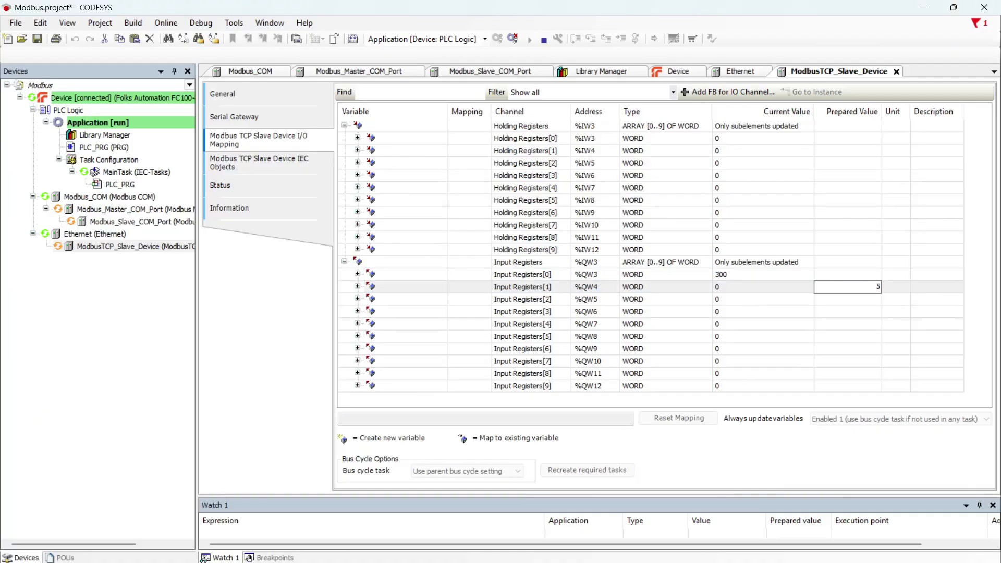
{"action": "type", "text": "00"}
{"action": "key", "text": "Return"}
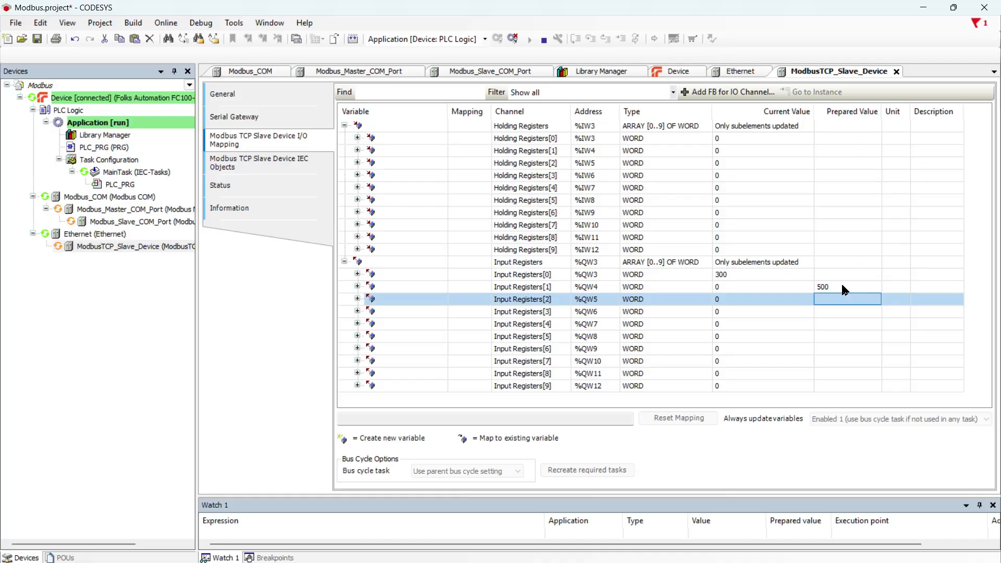
{"action": "key", "text": "ctrl+F7"}
{"action": "left_click", "coordinate": [660, 562]}
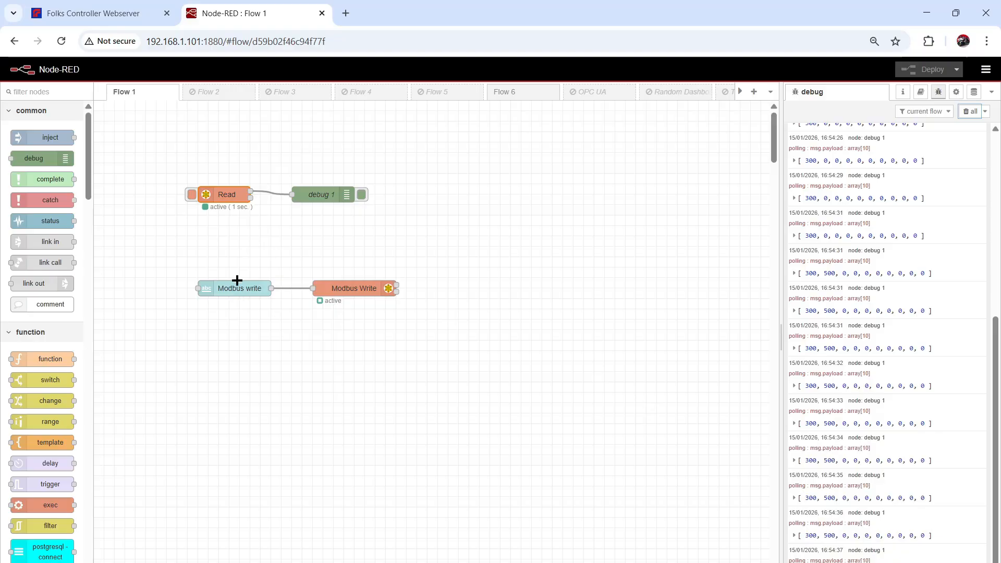
- Open the Node-RED dashboard at the server's /ui address in a new browser tab
{"action": "left_click", "coordinate": [366, 40]}
{"action": "key", "text": "ctrl+c"}
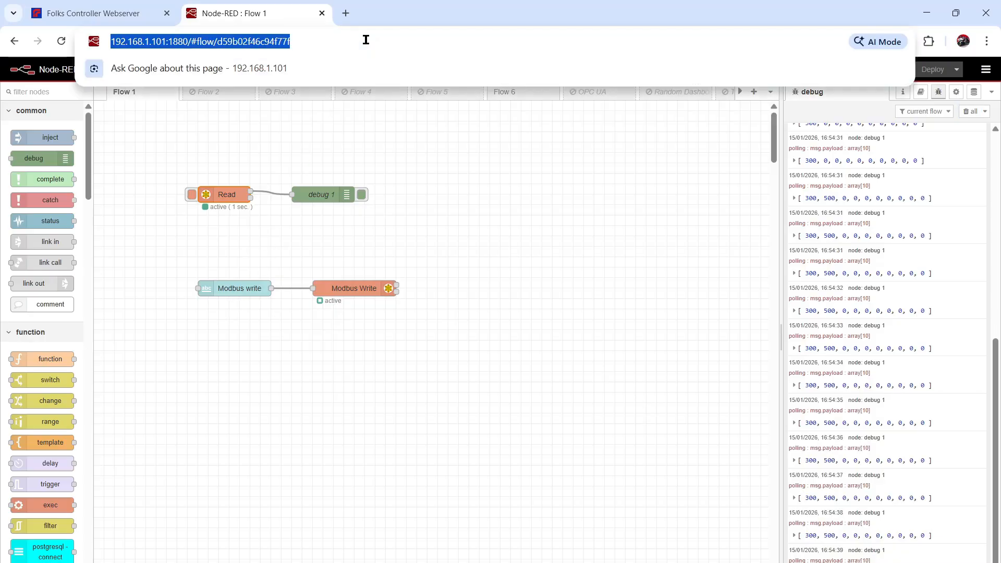
{"action": "left_click", "coordinate": [346, 13]}
{"action": "left_click", "coordinate": [336, 41]}
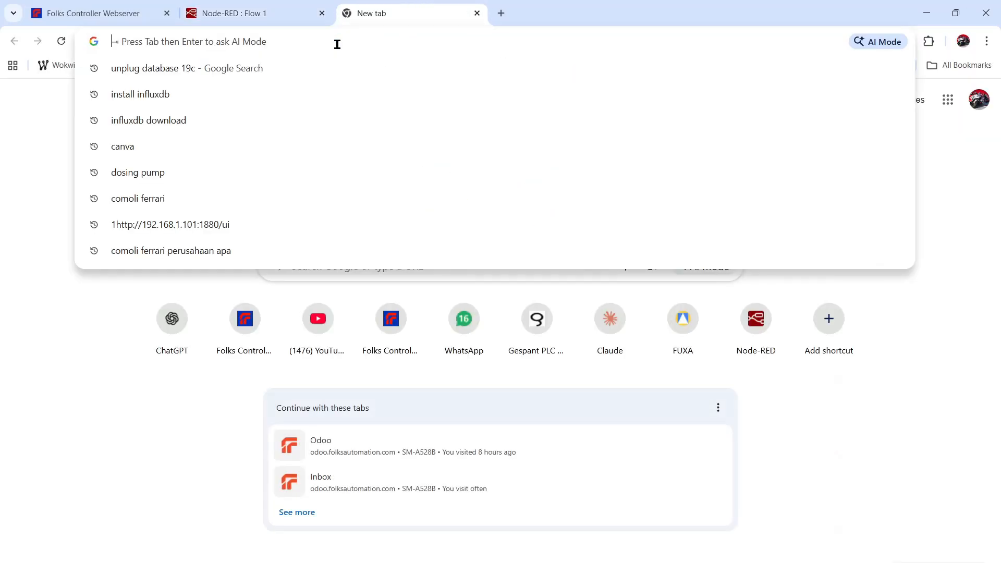
{"action": "key", "text": "ctrl+v"}
{"action": "key", "text": "BackSpace"}
{"action": "key", "text": "BackSpace"}
{"action": "key", "text": "BackSpace"}
{"action": "key", "text": "BackSpace"}
{"action": "key", "text": "BackSpace"}
{"action": "key", "text": "BackSpace"}
{"action": "key", "text": "BackSpace"}
{"action": "key", "text": "BackSpace"}
{"action": "key", "text": "BackSpace"}
{"action": "key", "text": "BackSpace"}
{"action": "key", "text": "BackSpace"}
{"action": "key", "text": "BackSpace"}
{"action": "key", "text": "BackSpace"}
{"action": "key", "text": "BackSpace"}
{"action": "key", "text": "BackSpace"}
{"action": "key", "text": "BackSpace"}
{"action": "key", "text": "BackSpace"}
{"action": "key", "text": "BackSpace"}
{"action": "key", "text": "BackSpace"}
{"action": "key", "text": "BackSpace"}
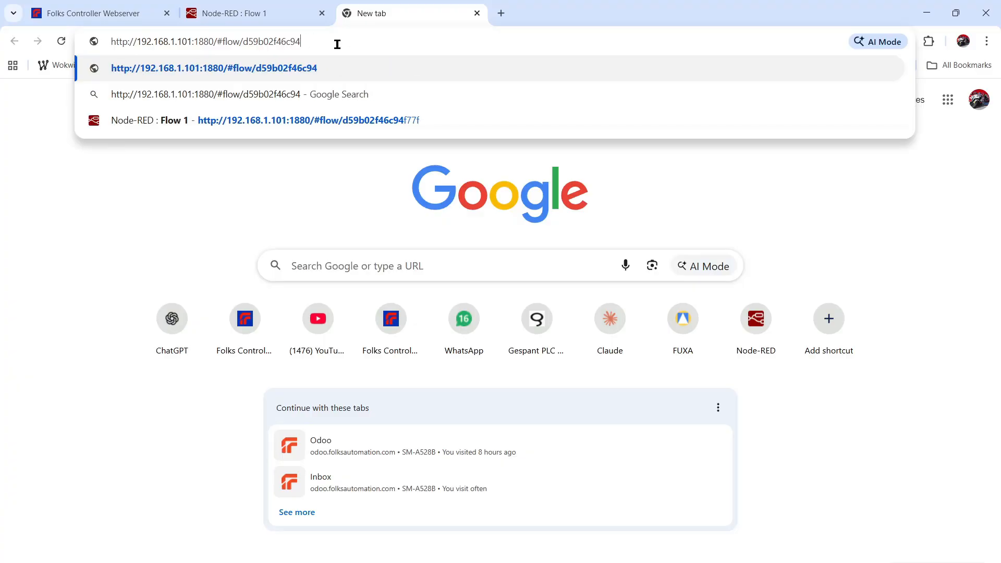
{"action": "key", "text": "BackSpace"}
{"action": "key", "text": "BackSpace"}
{"action": "type", "text": "ui"}
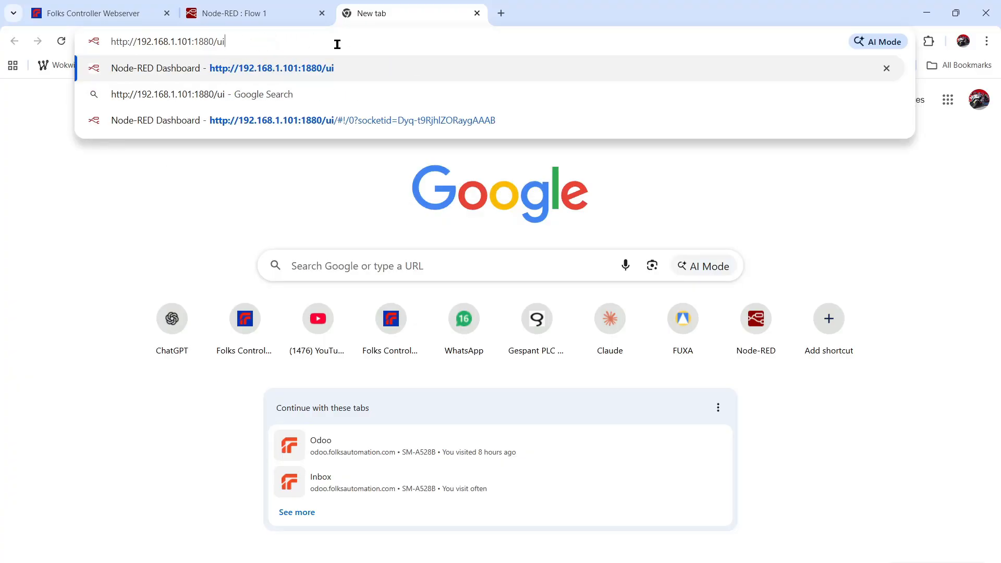
{"action": "key", "text": "Return"}
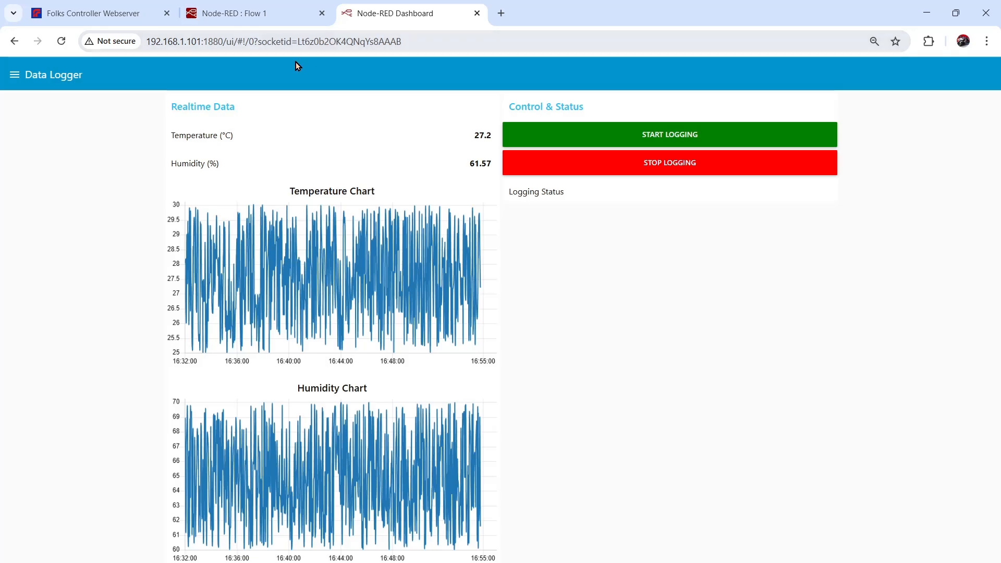
- Go to the dashboard Home page and enter 100 in the Modbus write field
{"action": "left_click", "coordinate": [13, 77]}
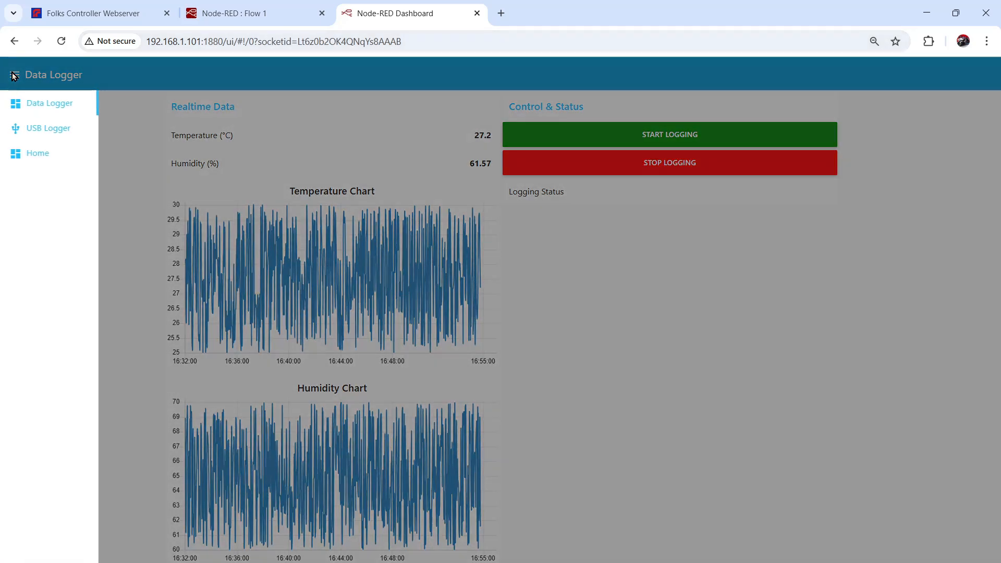
{"action": "left_click", "coordinate": [44, 155]}
{"action": "left_click", "coordinate": [452, 167]}
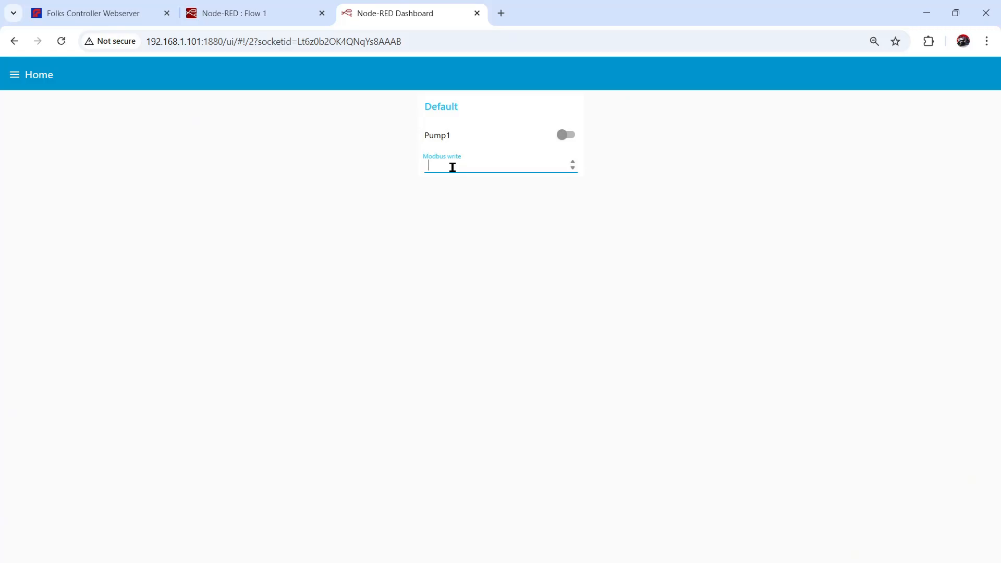
{"action": "type", "text": "100"}
- Confirm in CODESYS that Holding Registers[0] reads 100, then return to the browser
{"action": "mouse_move", "coordinate": [645, 519]}
{"action": "left_click", "coordinate": [661, 495]}
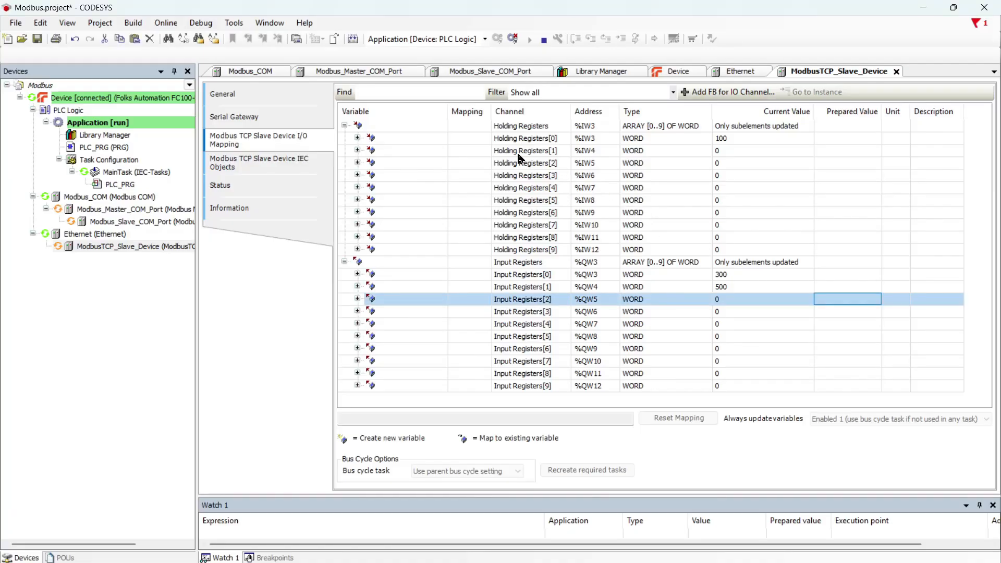
{"action": "left_click", "coordinate": [722, 139]}
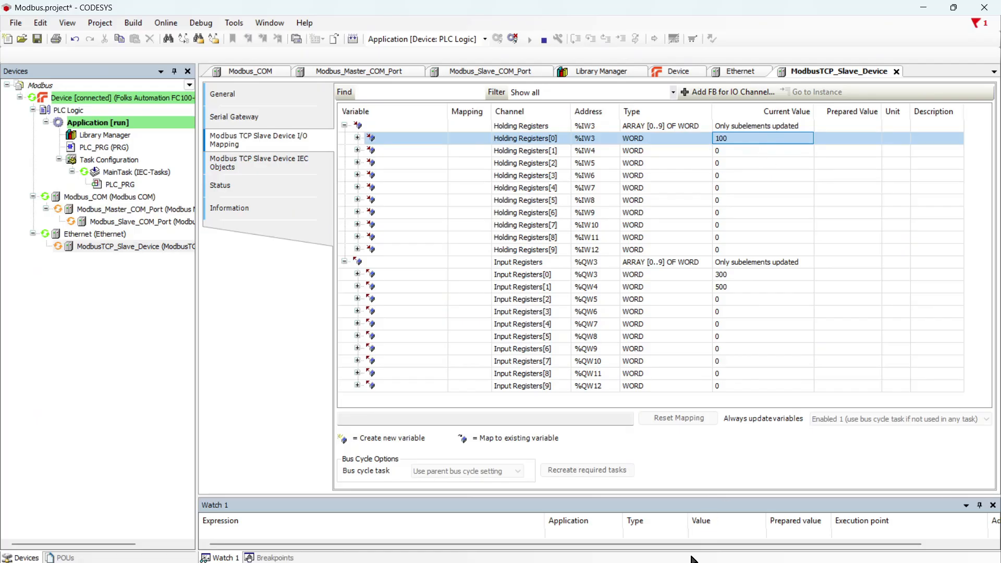
{"action": "left_click", "coordinate": [579, 562]}
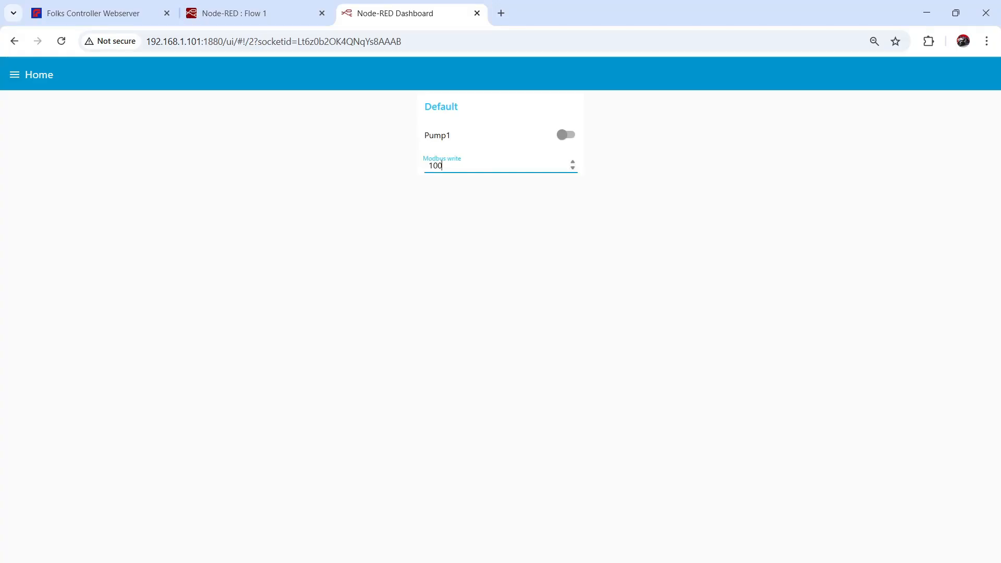
{"action": "left_click", "coordinate": [219, 6]}
- Change the Modbus Write node's register address to 1 and deploy the flow
{"action": "double_click", "coordinate": [316, 290]}
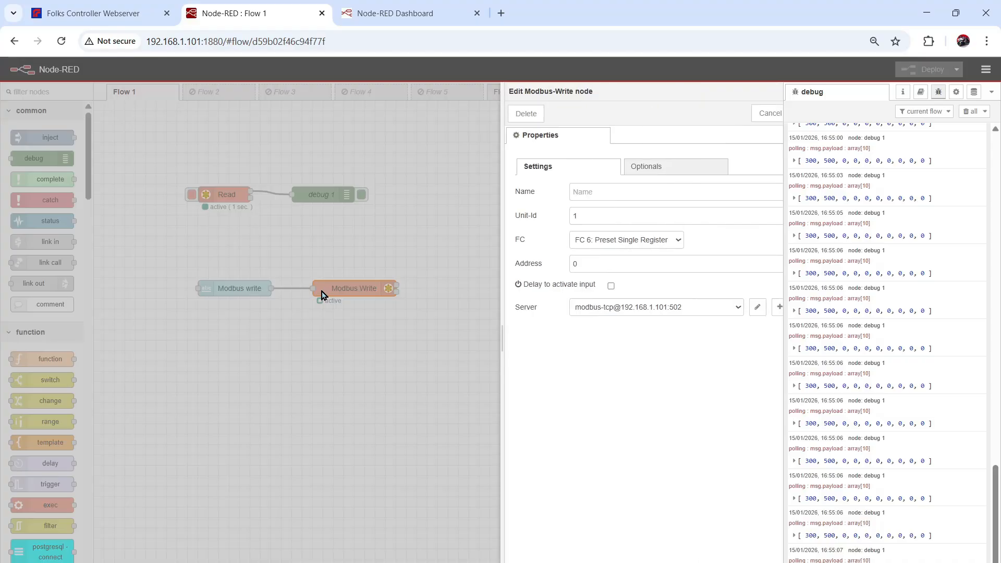
{"action": "left_click", "coordinate": [529, 262]}
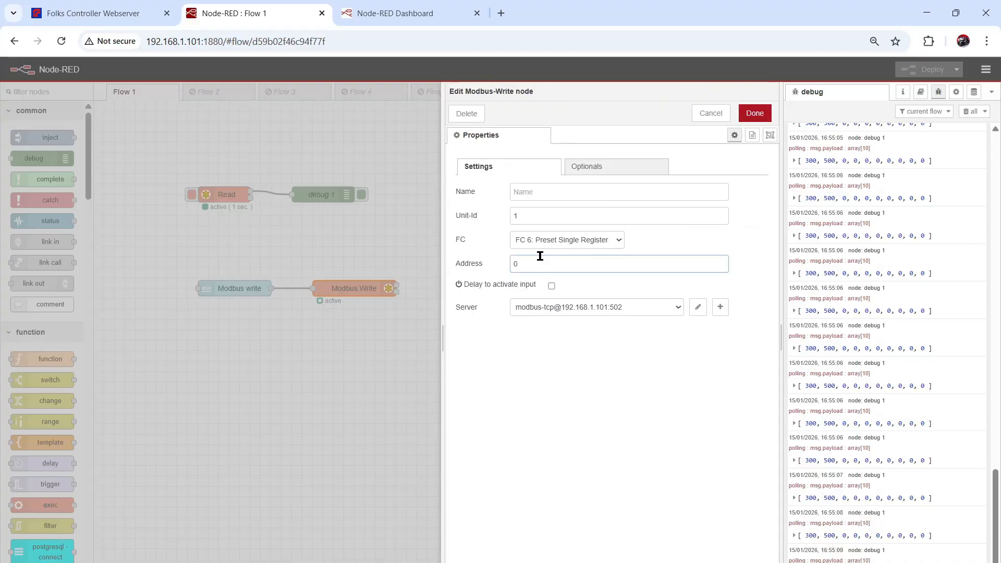
{"action": "key", "text": "BackSpace"}
{"action": "type", "text": "1"}
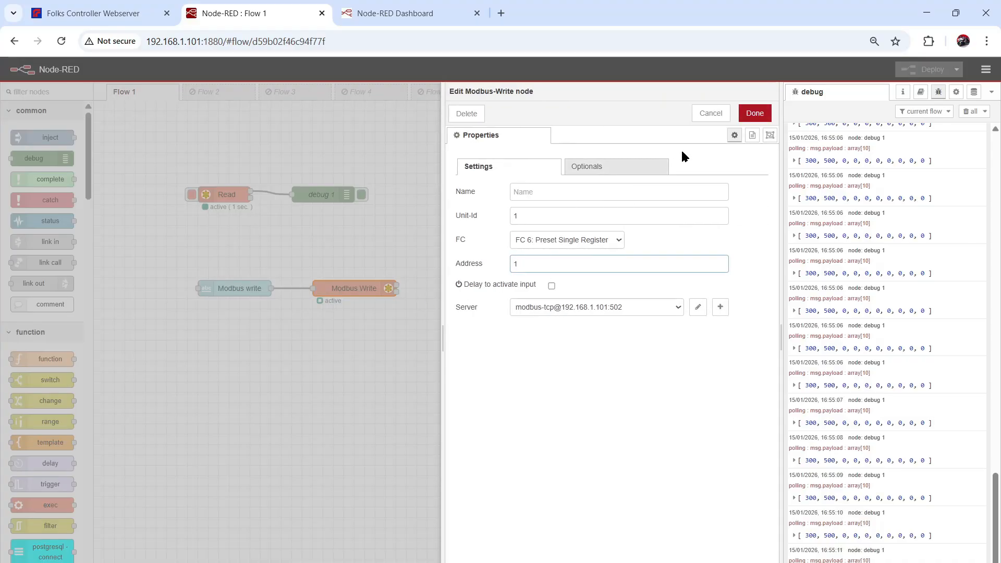
{"action": "left_click", "coordinate": [740, 117]}
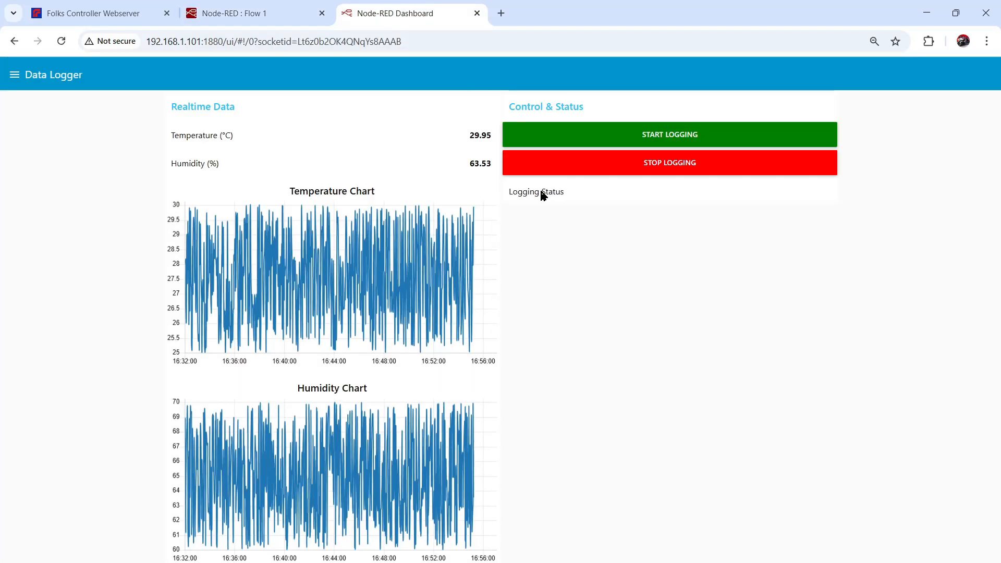
{"action": "left_click", "coordinate": [412, 12]}
- On the dashboard Home page, replace the Modbus write value 100 with 800
{"action": "left_click", "coordinate": [14, 74]}
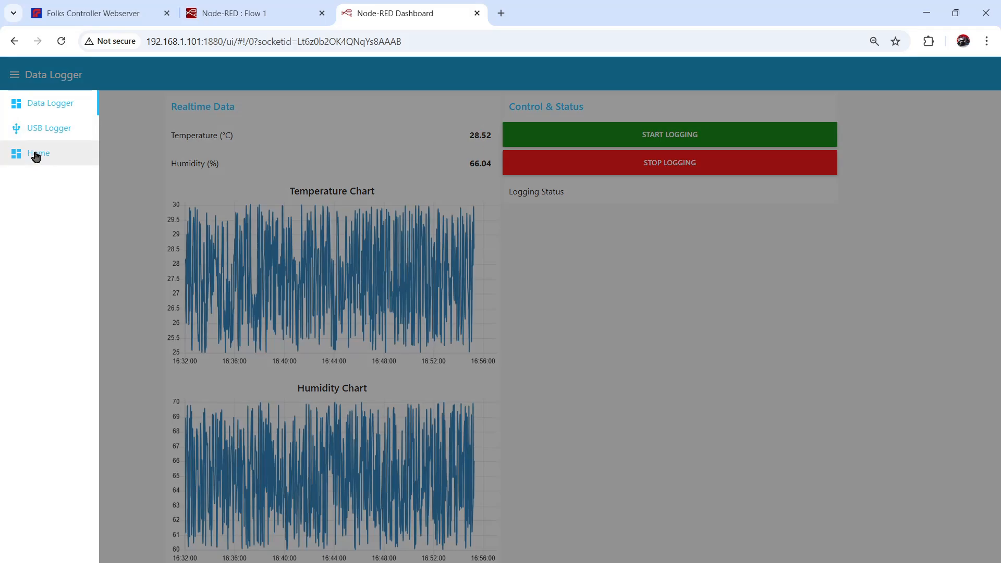
{"action": "left_click", "coordinate": [35, 154]}
{"action": "left_click", "coordinate": [476, 162]}
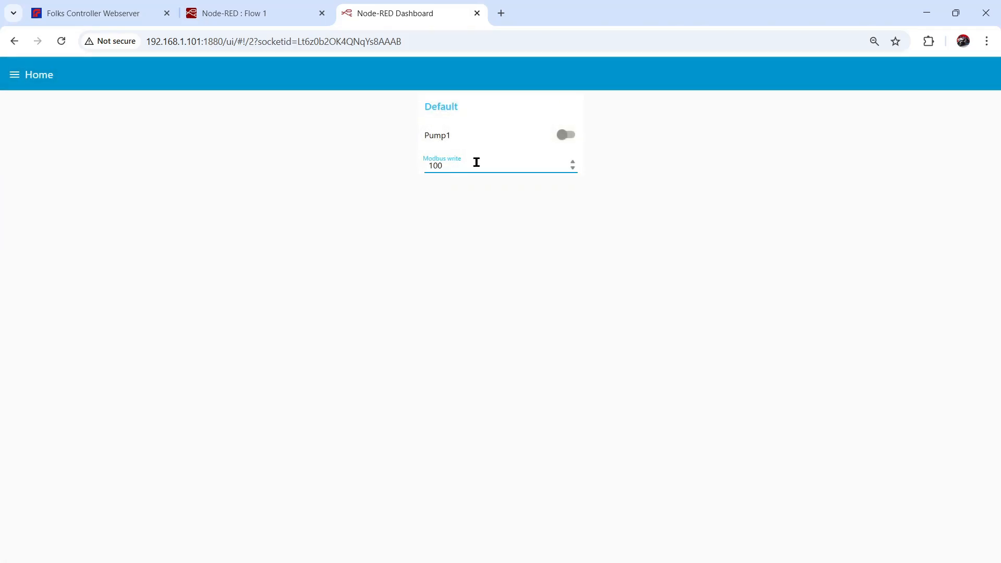
{"action": "key", "text": "BackSpace"}
{"action": "type", "text": "80"}
- In CODESYS, check that Holding Registers[1] shows 800 and Holding Registers[0] still 100
{"action": "left_click", "coordinate": [688, 562]}
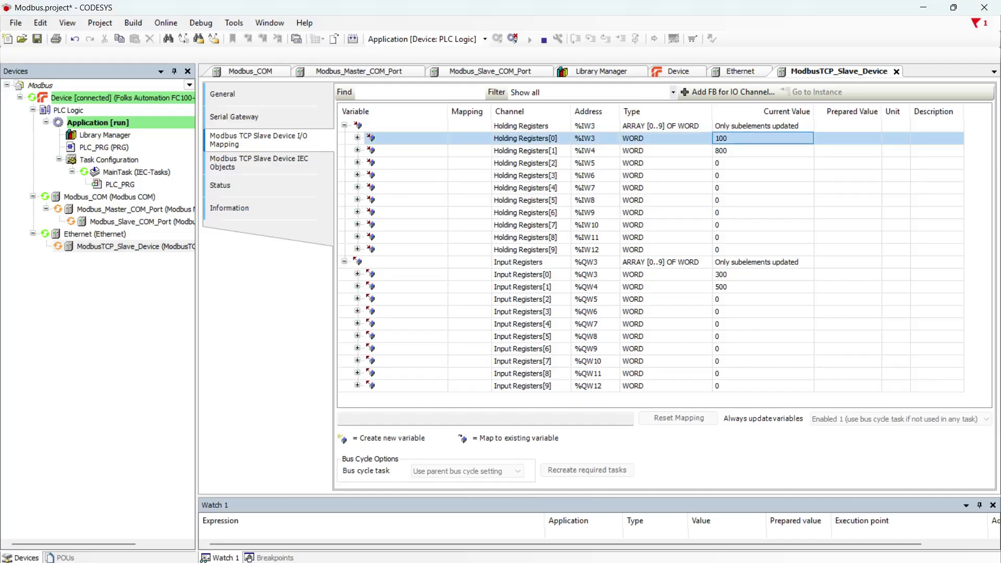
{"action": "left_click", "coordinate": [727, 152]}
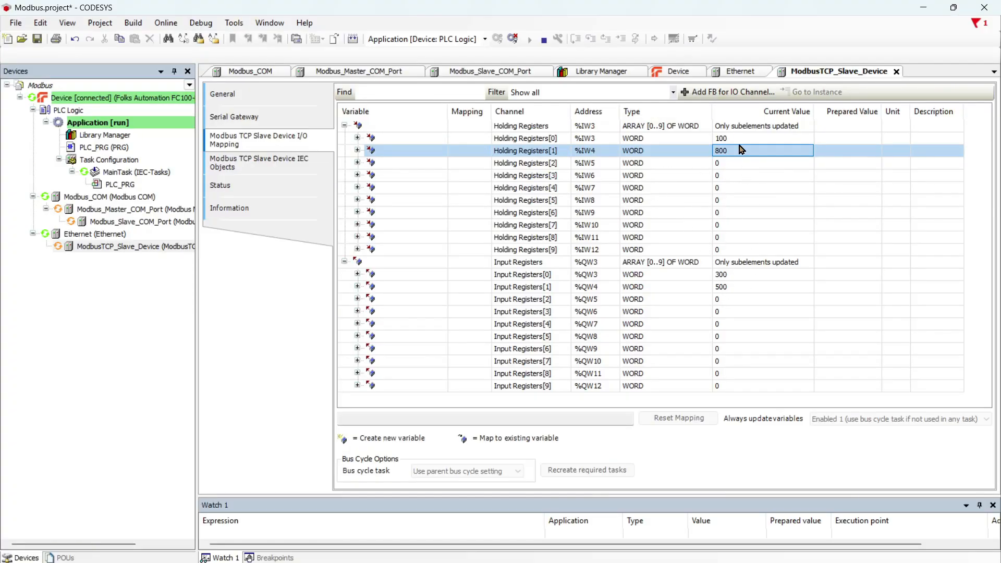
{"action": "left_click", "coordinate": [726, 138]}
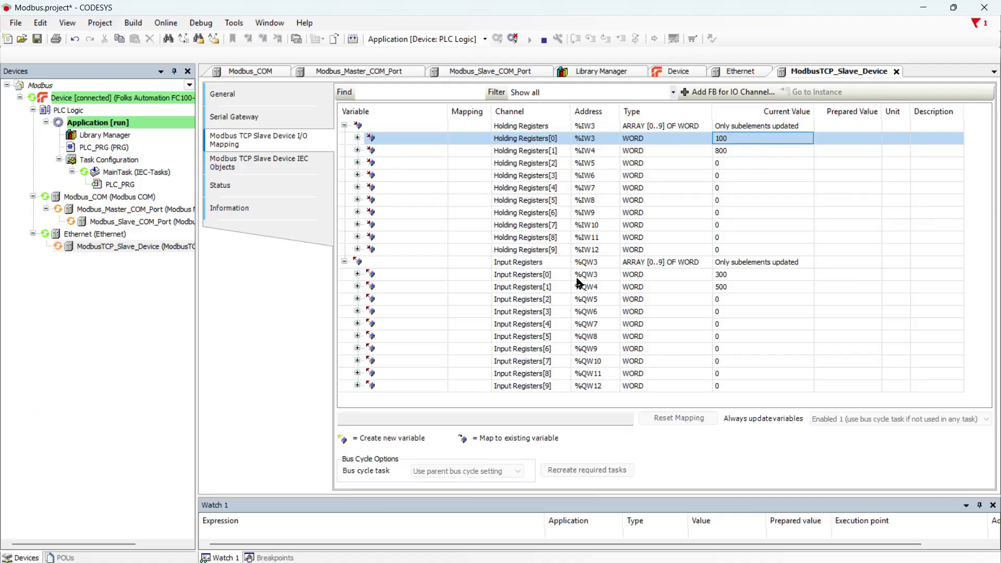
- Open the Modbus_Slave_COM_Port and ModbusTCP_Slave_Device I/O mappings, then return to Chrome
{"action": "left_click", "coordinate": [141, 225]}
{"action": "double_click", "coordinate": [141, 226]}
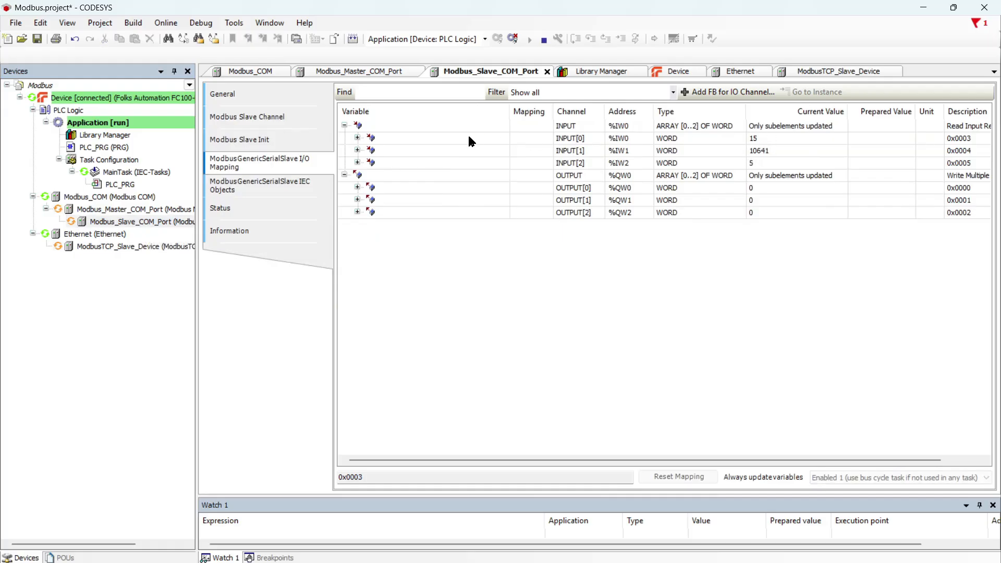
{"action": "double_click", "coordinate": [121, 247]}
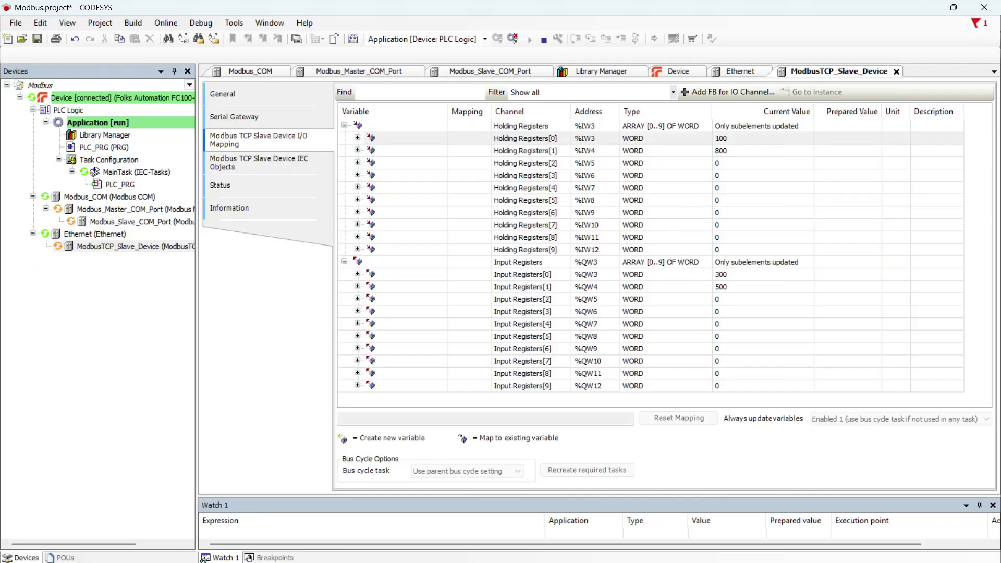
{"action": "key", "text": "alt+Tab"}
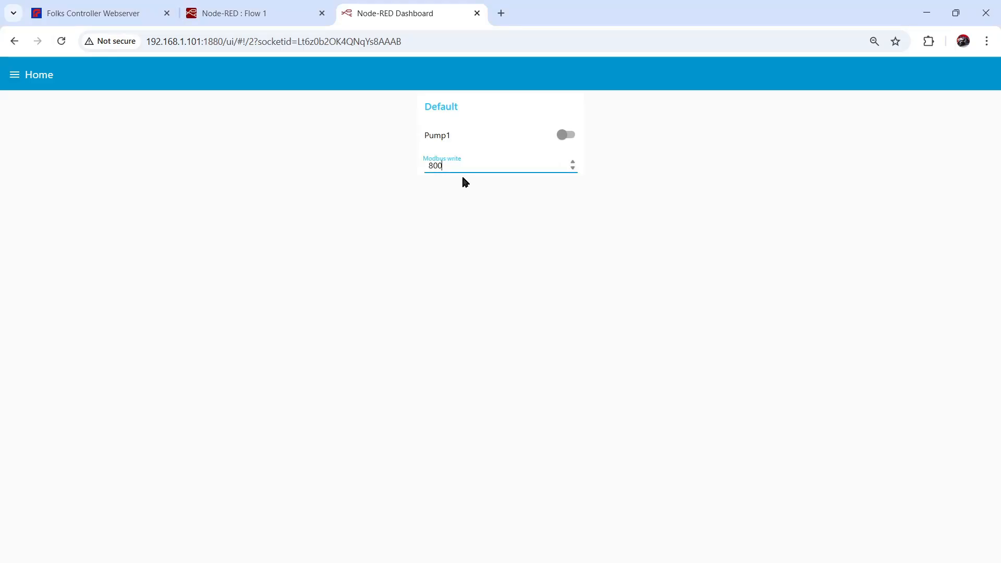
- Select the Read node in Node-RED Flow 1 to see input registers 300 and 500 in debug
{"action": "left_click", "coordinate": [257, 10]}
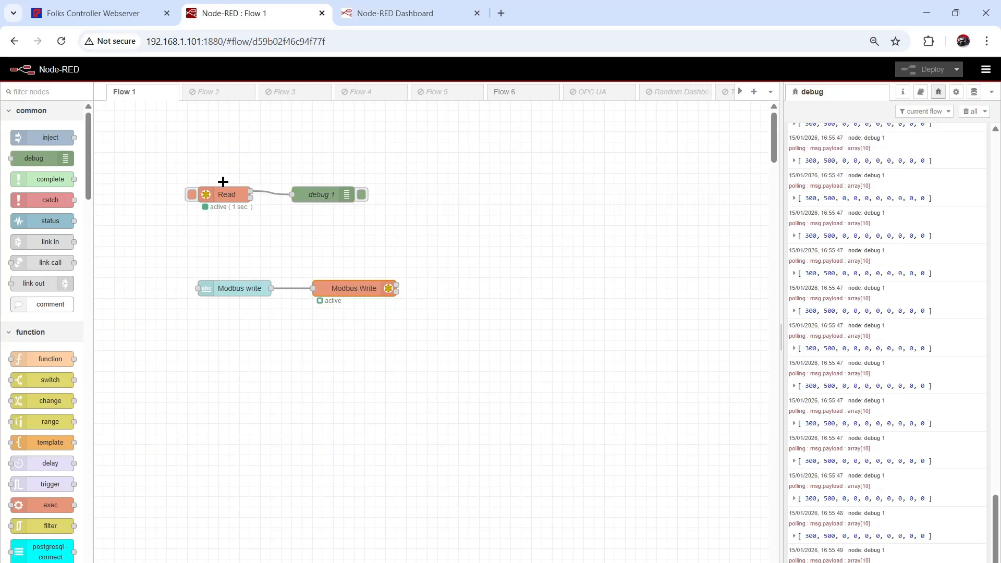
{"action": "left_click", "coordinate": [210, 193]}
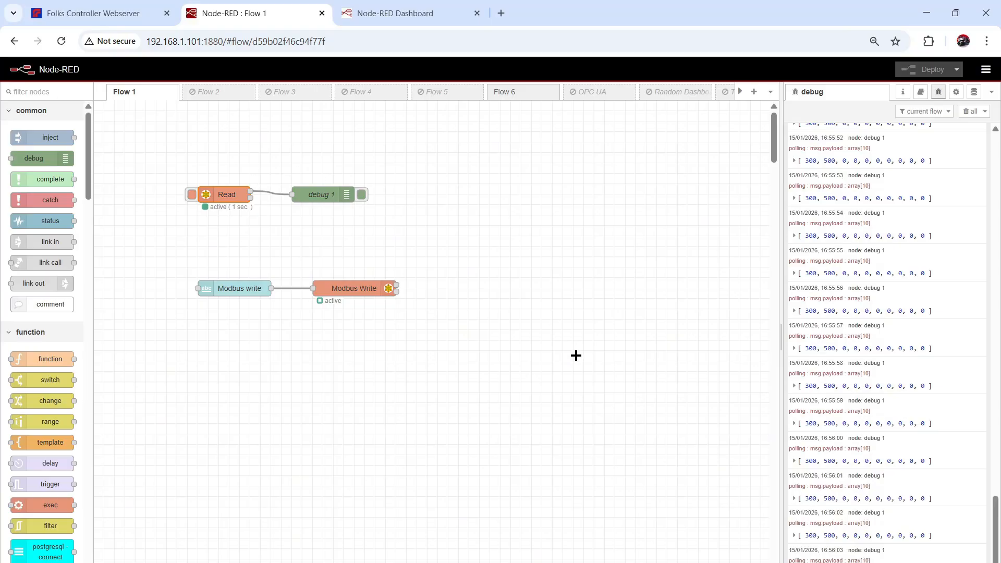
{"action": "key", "text": "alt+Tab"}
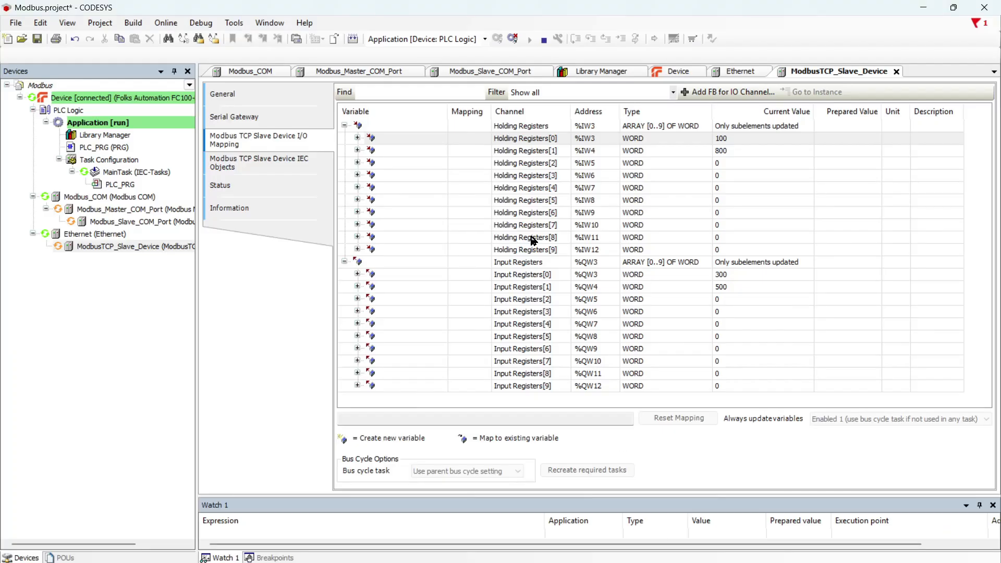
- Expand and collapse the bit breakdown of Holding Registers[0] twice
{"action": "left_click", "coordinate": [357, 138]}
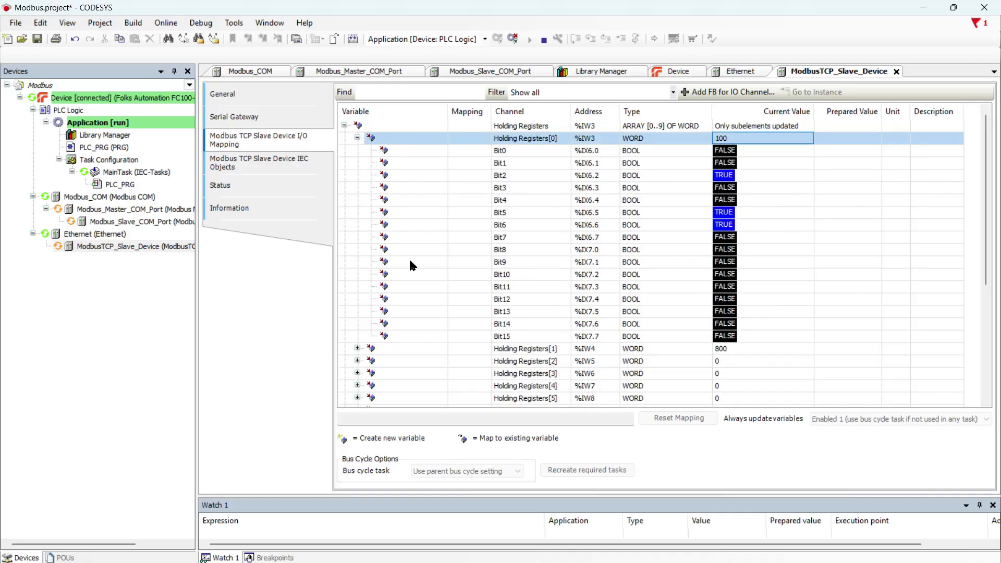
{"action": "left_click", "coordinate": [358, 137]}
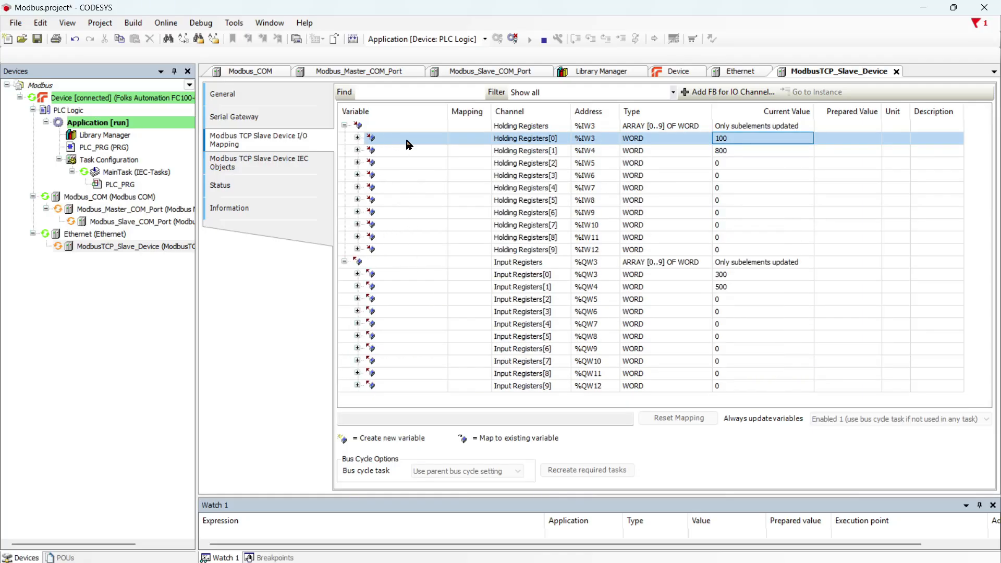
{"action": "left_click", "coordinate": [357, 137]}
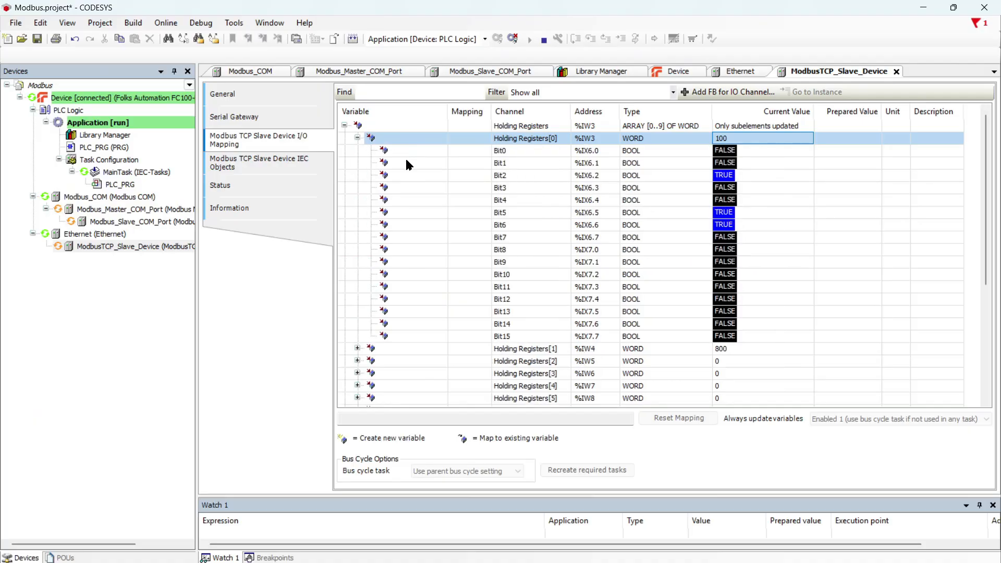
{"action": "left_click", "coordinate": [357, 138]}
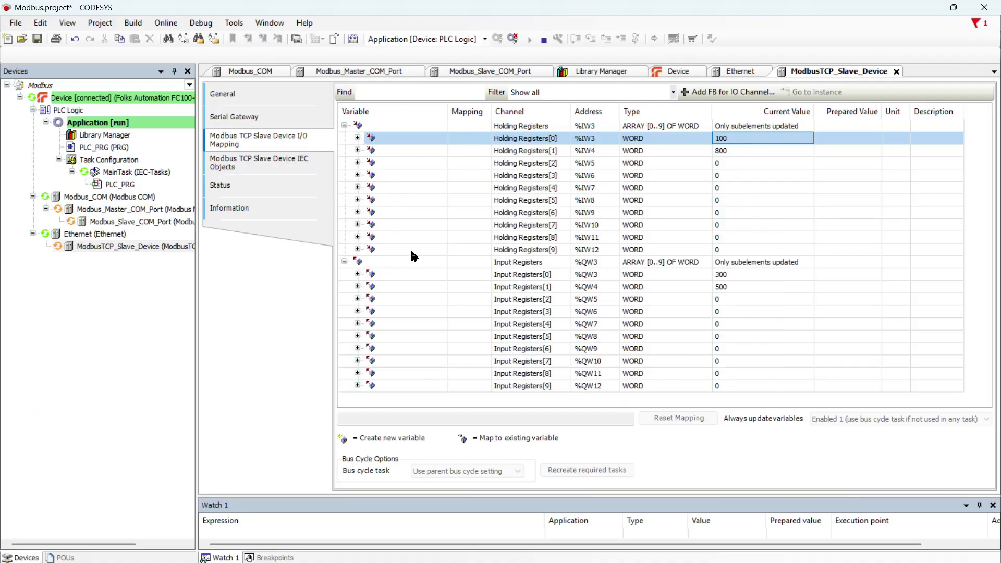
- Open the Modbus_Slave_COM_Port I/O mapping to view its live INPUT and OUTPUT values
{"action": "left_click", "coordinate": [134, 222]}
{"action": "double_click", "coordinate": [134, 222]}
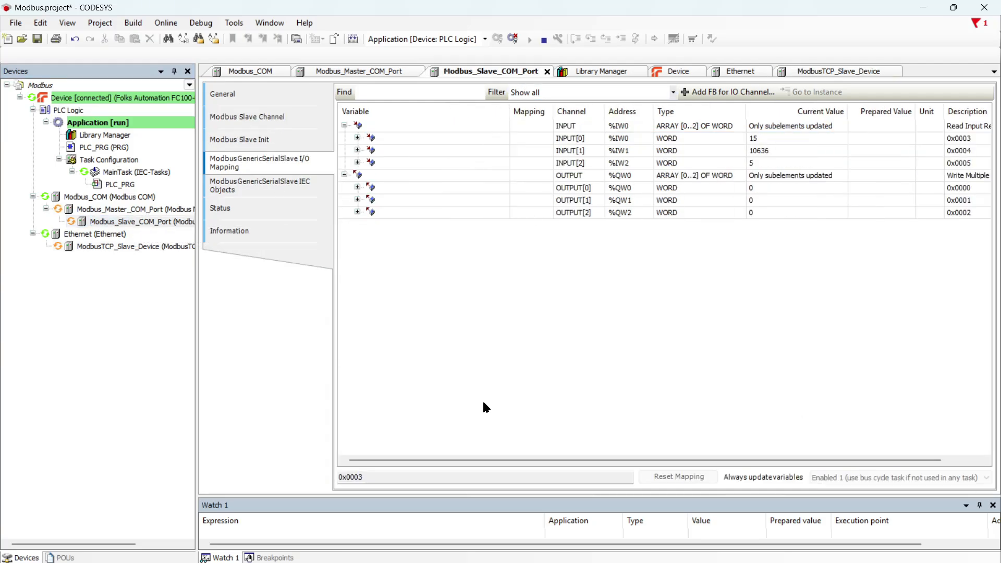
{"action": "mouse_move", "coordinate": [660, 560]}
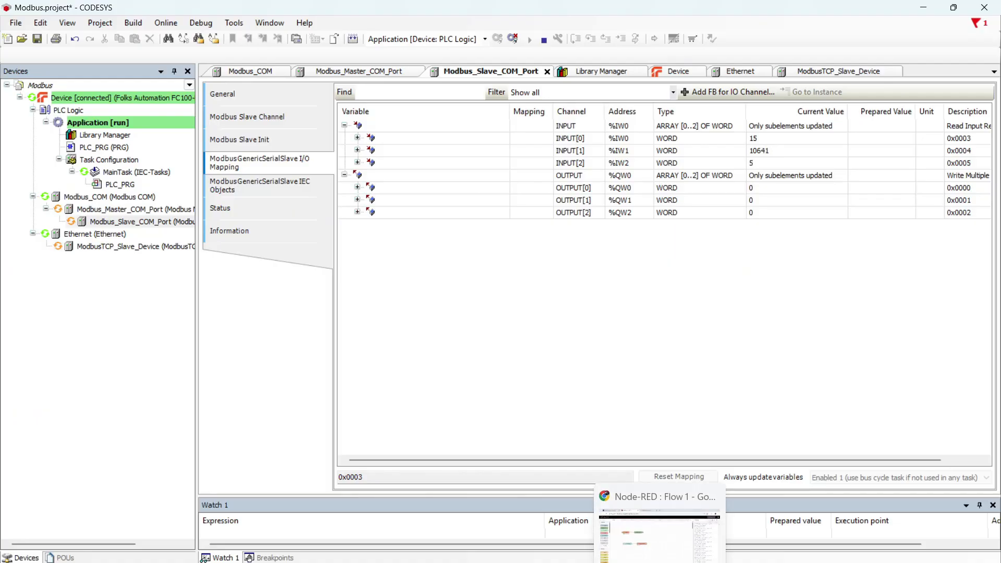
{"action": "left_click", "coordinate": [516, 561]}
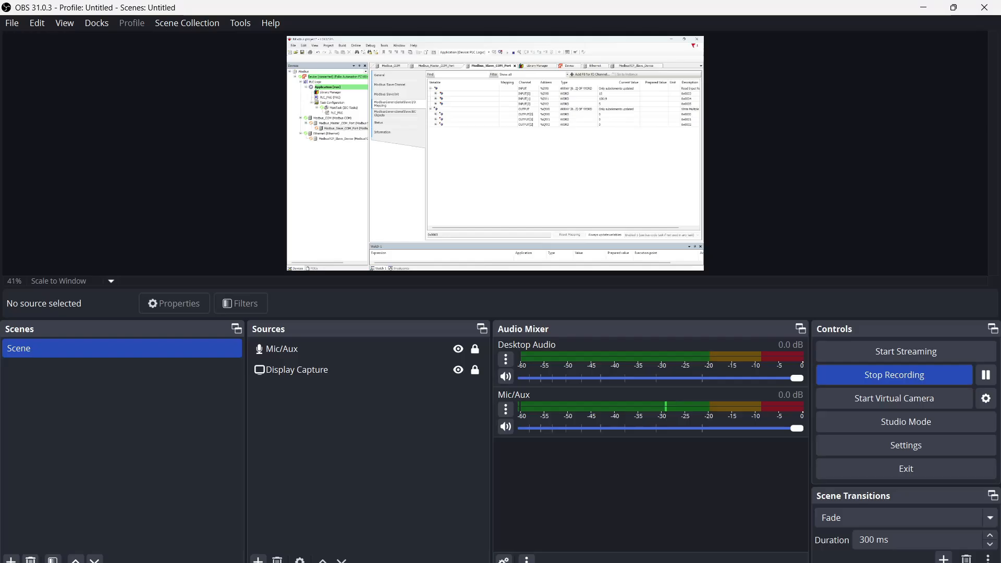